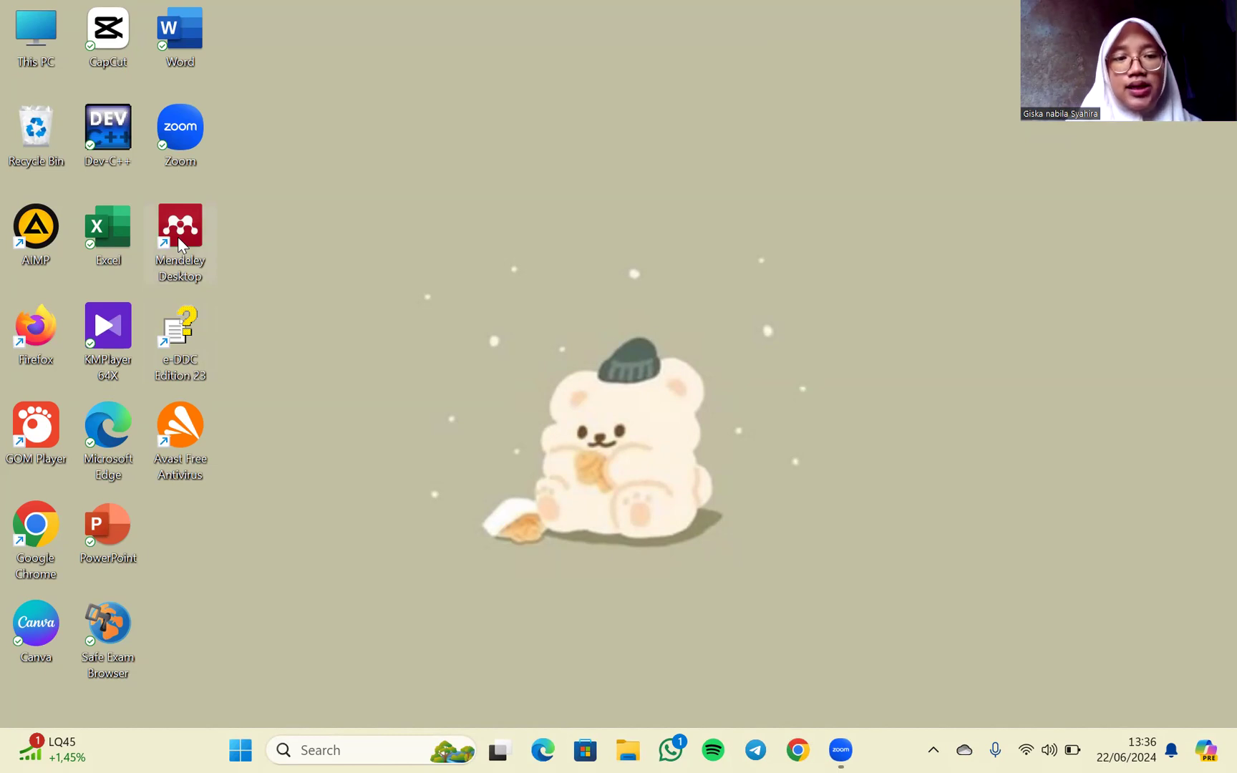
# - Open Mendeley Desktop, dismiss its update dialog and maximize the library window
pyautogui.doubleClick(181, 244)
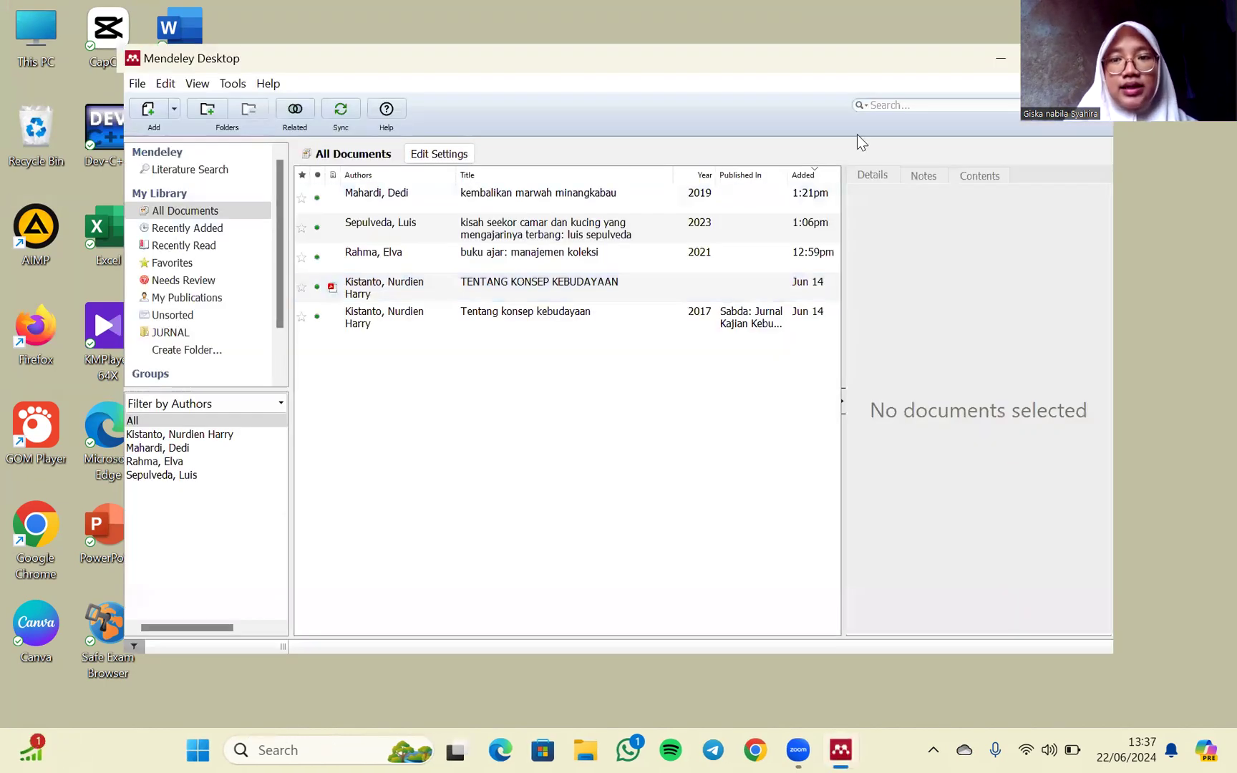
pyautogui.moveTo(1094, 100); pyautogui.dragTo(1094, 182)
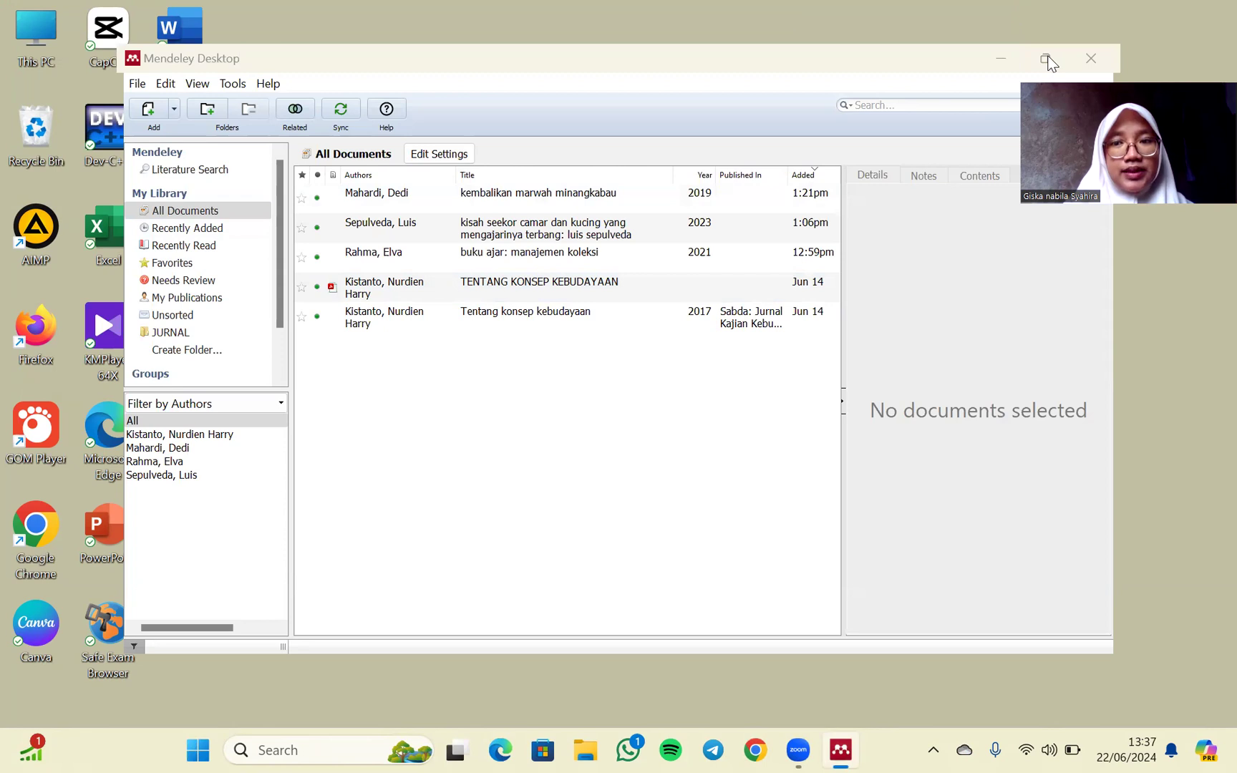
pyautogui.click(1045, 58)
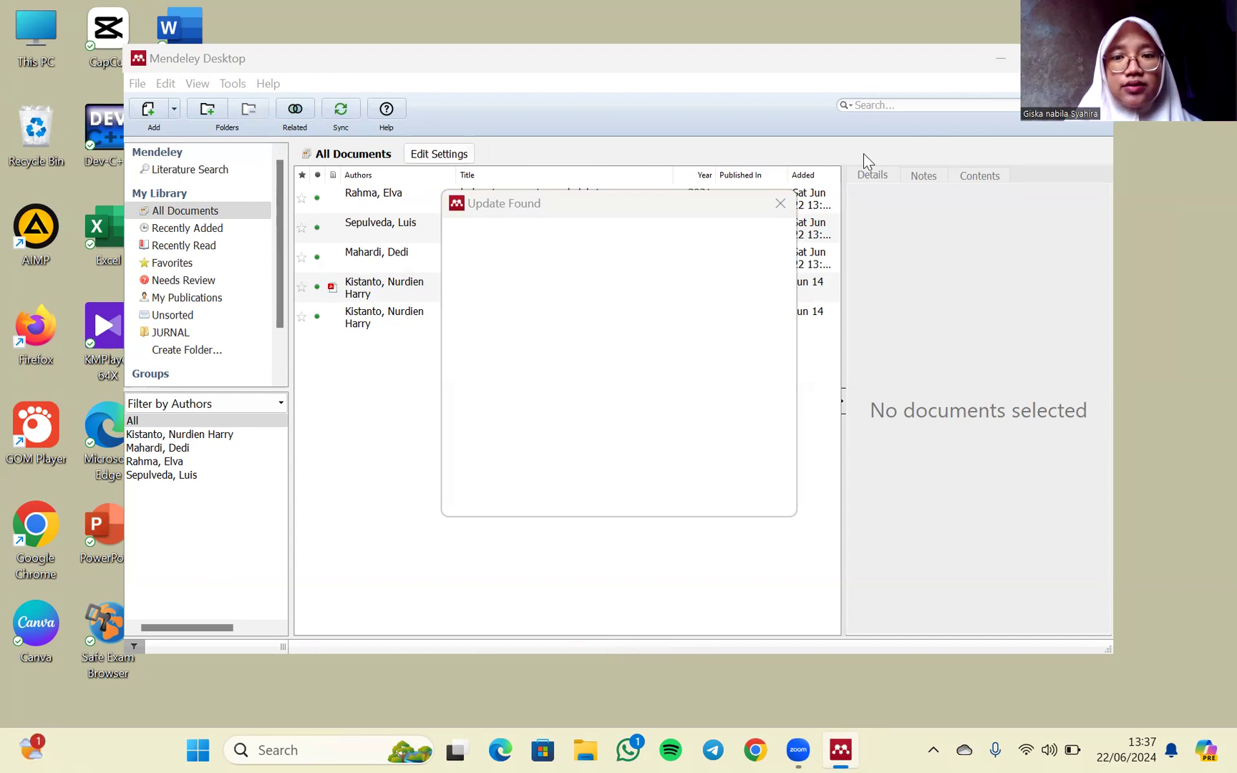
pyautogui.click(785, 205)
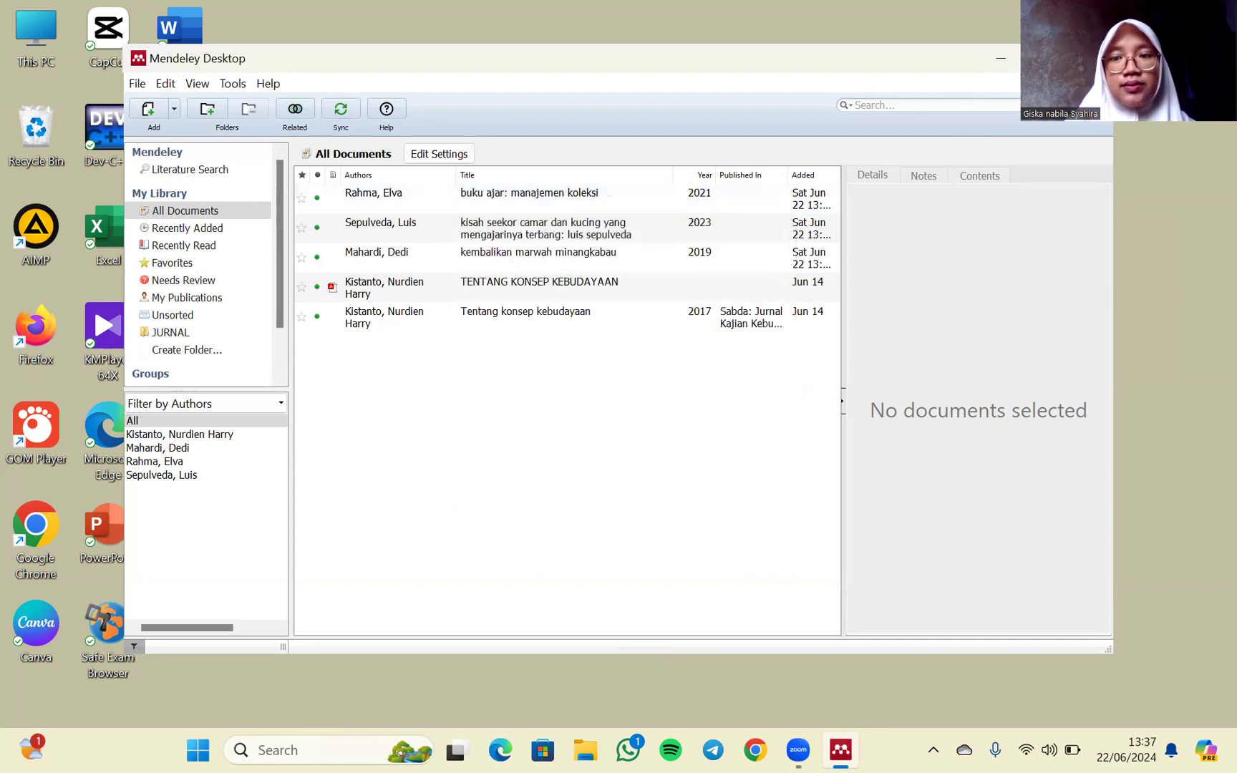
pyautogui.click(1047, 59)
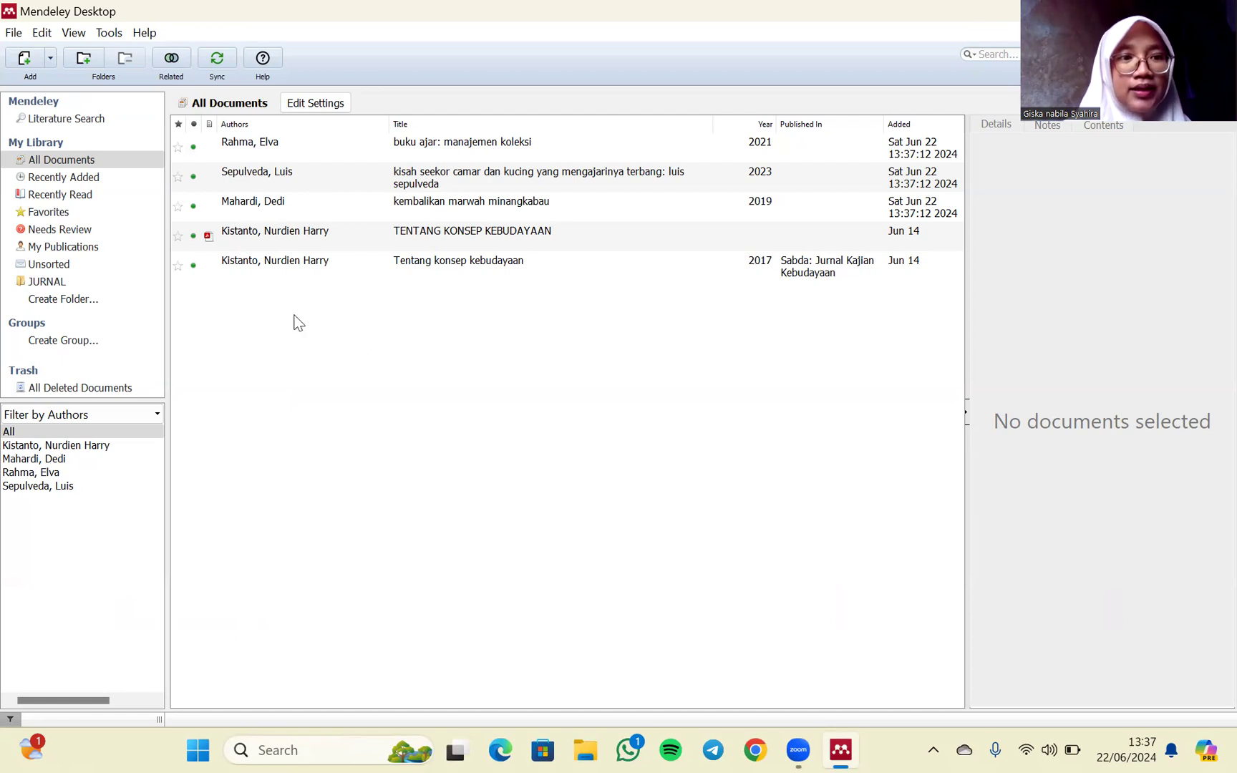
# - Start a manual library entry and set its document type to Book
pyautogui.click(50, 59)
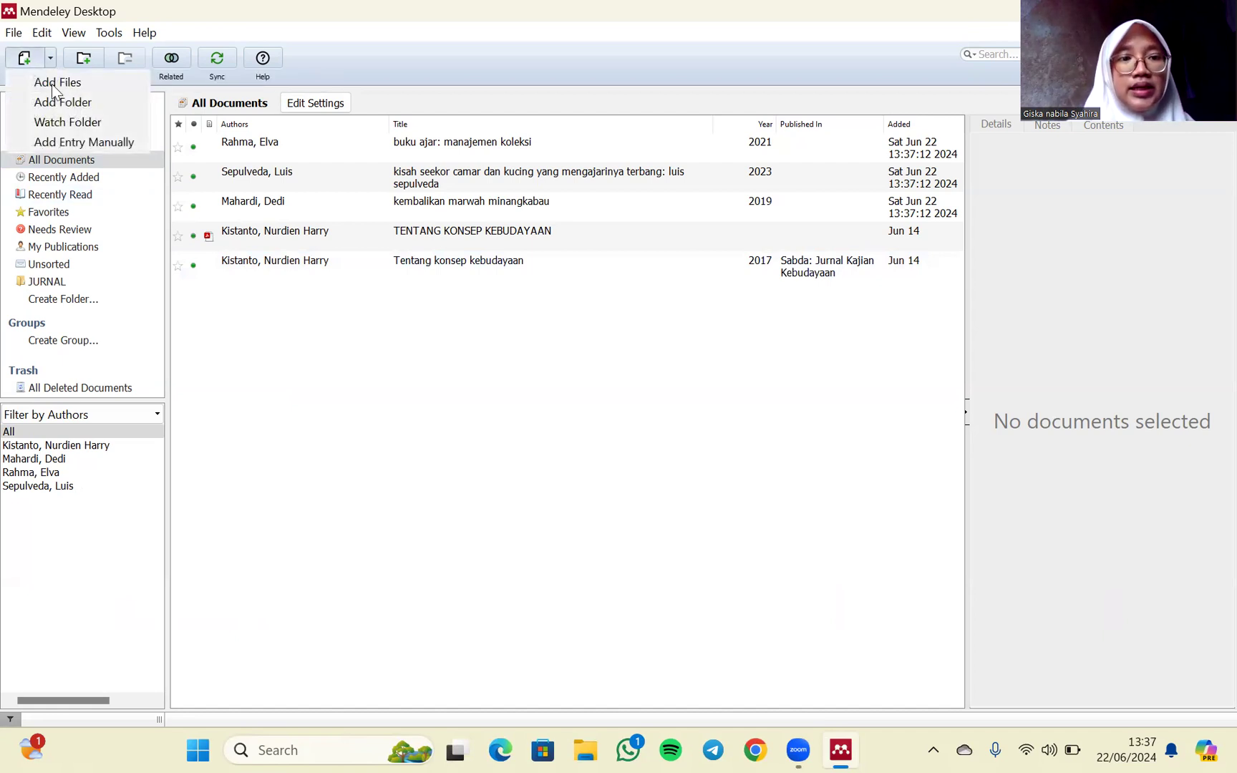
pyautogui.click(63, 143)
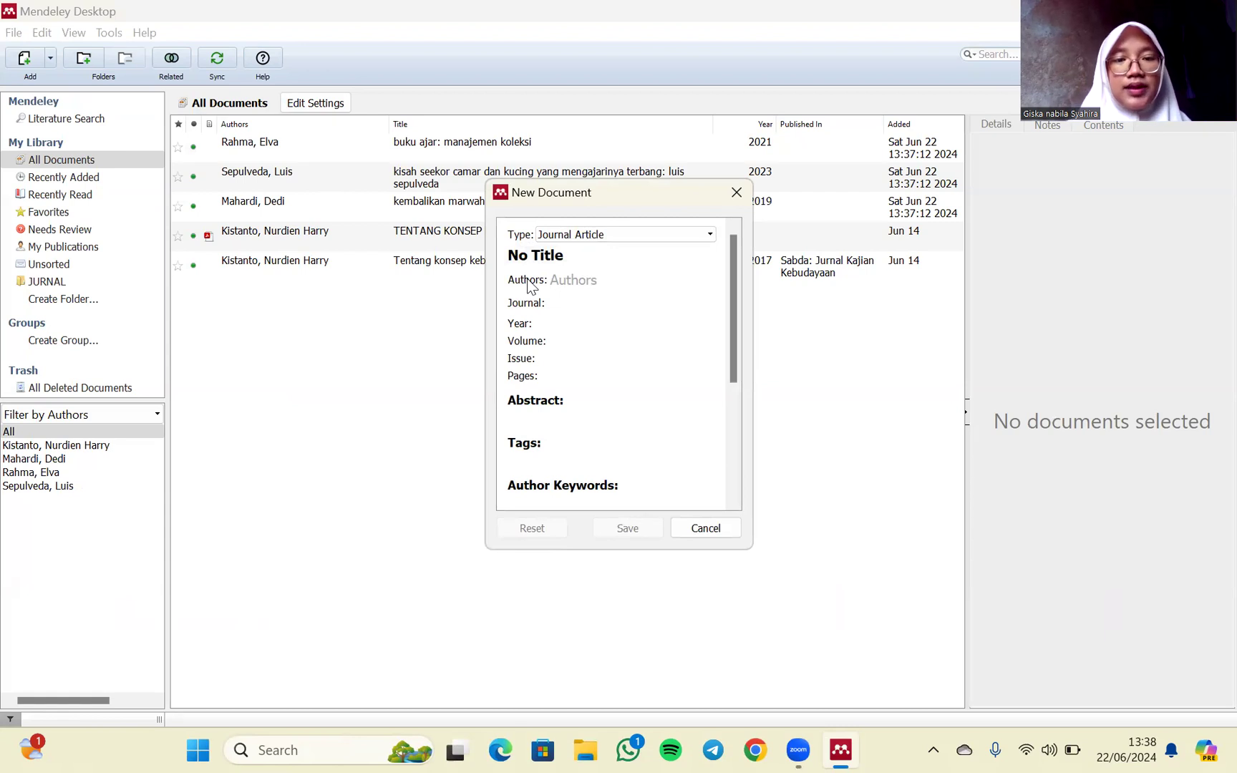
pyautogui.click(597, 234)
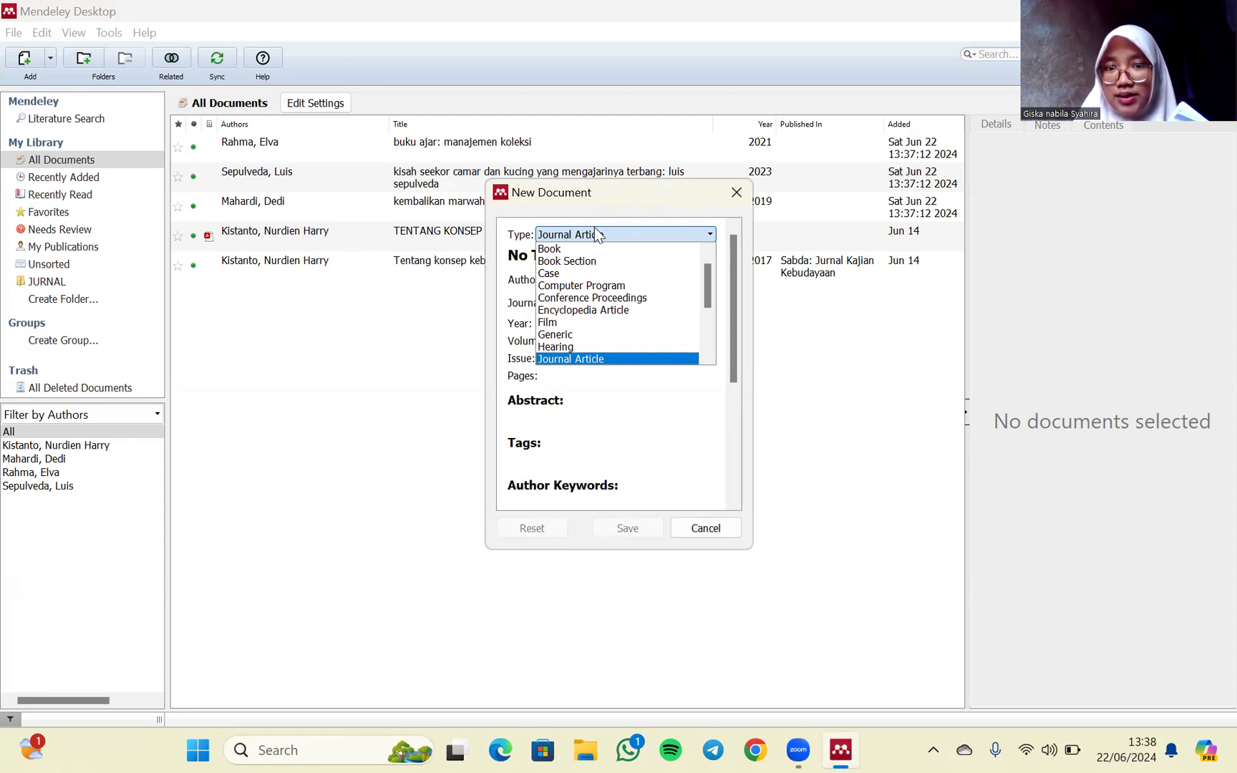
pyautogui.click(567, 255)
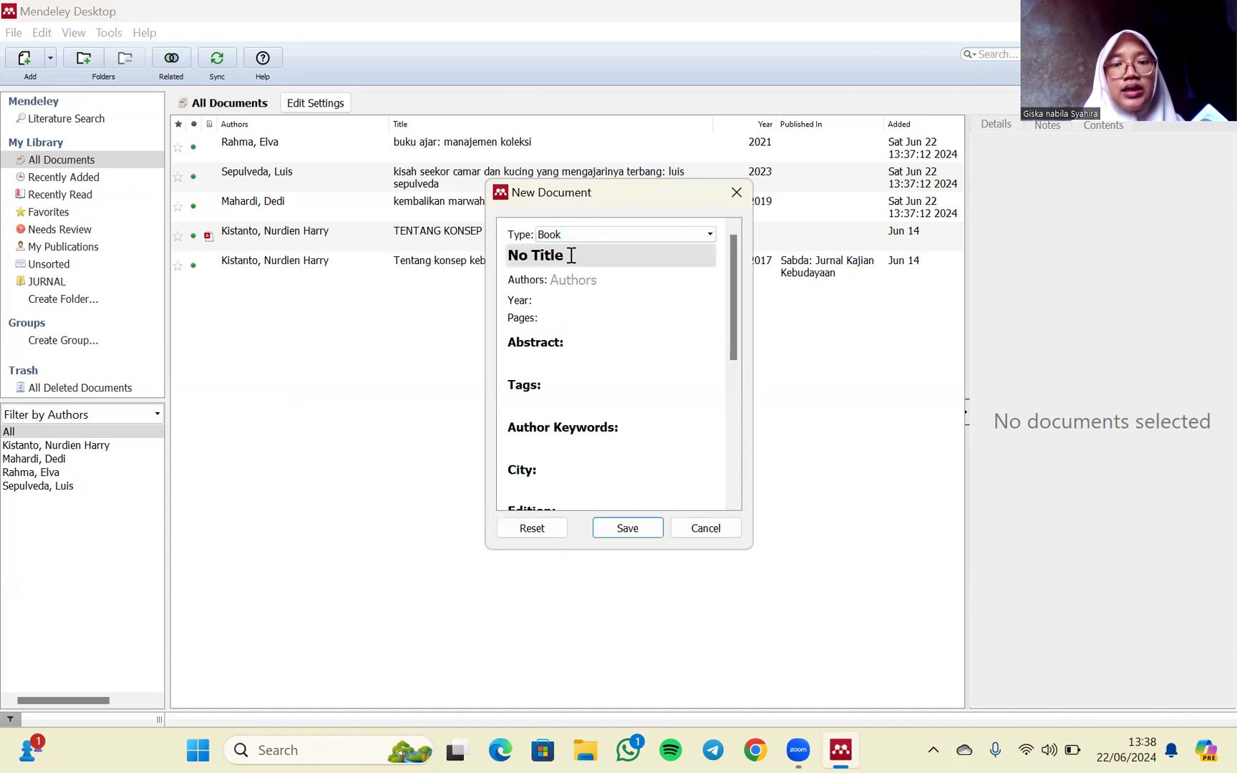
# - Enter "manajemen perpustakaan: penerapan TQM dan CRM" as the new book's title
pyautogui.click(572, 256)
pyautogui.press('BackSpace')
pyautogui.press('BackSpace')
pyautogui.press('BackSpace')
pyautogui.press('BackSpace')
pyautogui.press('BackSpace')
pyautogui.press('BackSpace')
pyautogui.press('BackSpace')
pyautogui.press('BackSpace')
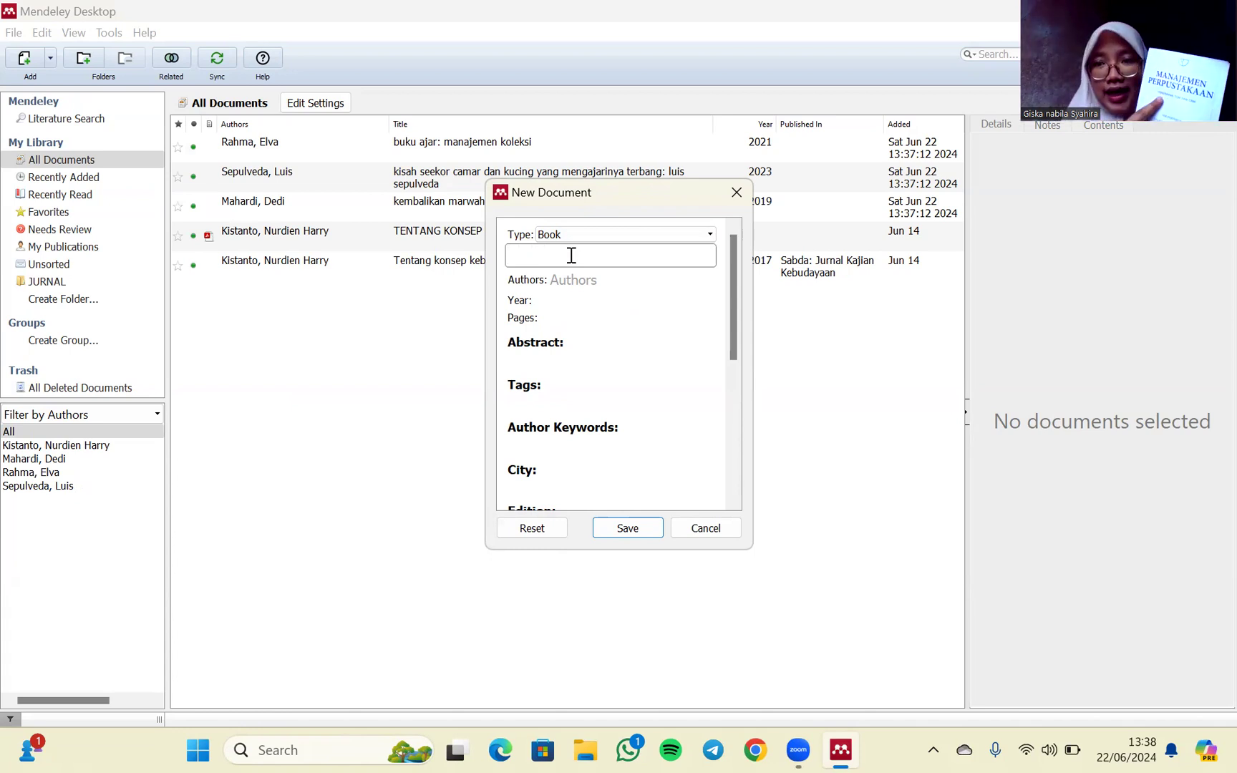
pyautogui.write('m')
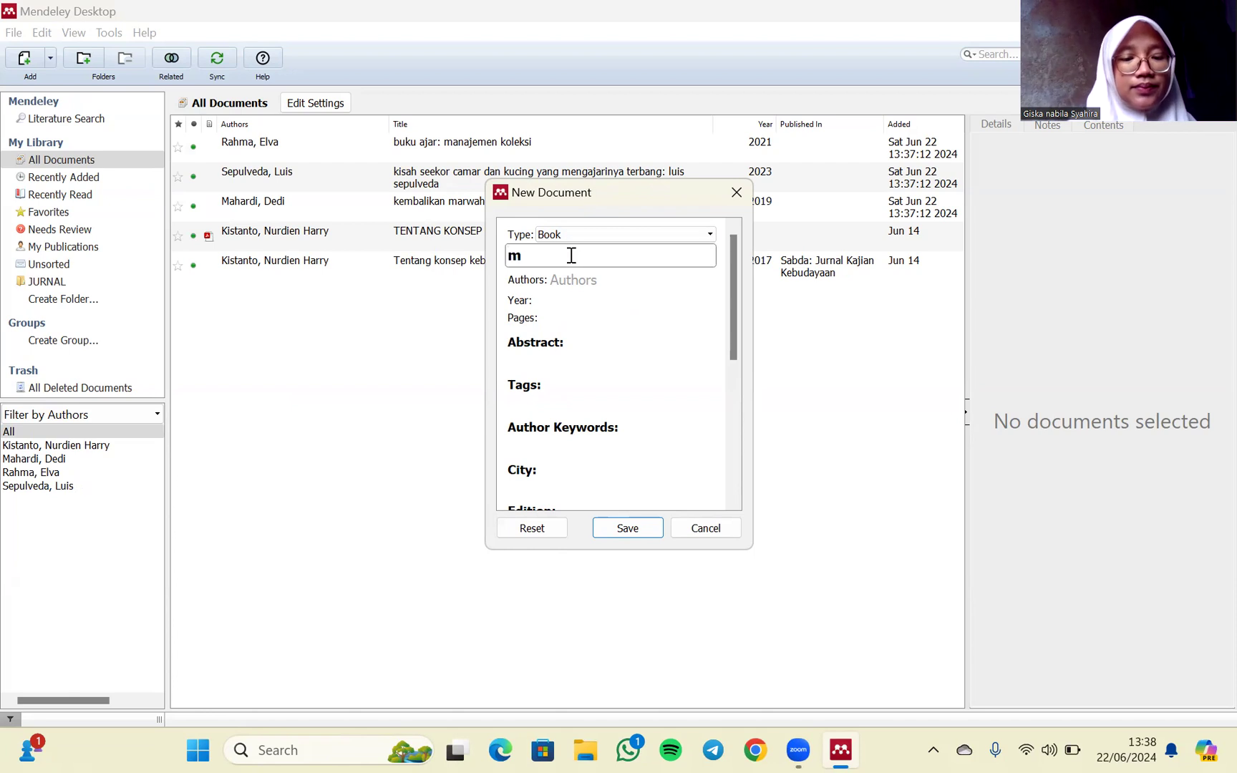
pyautogui.write('anajem')
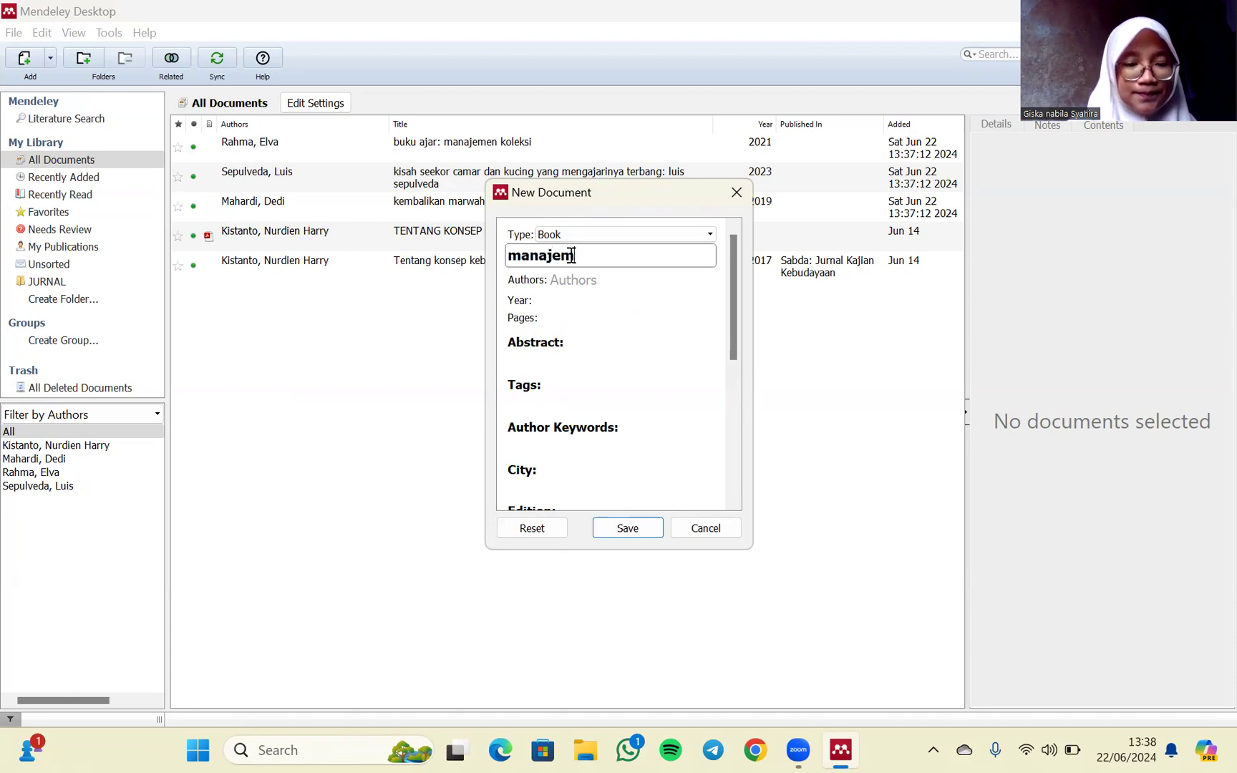
pyautogui.write('en pe')
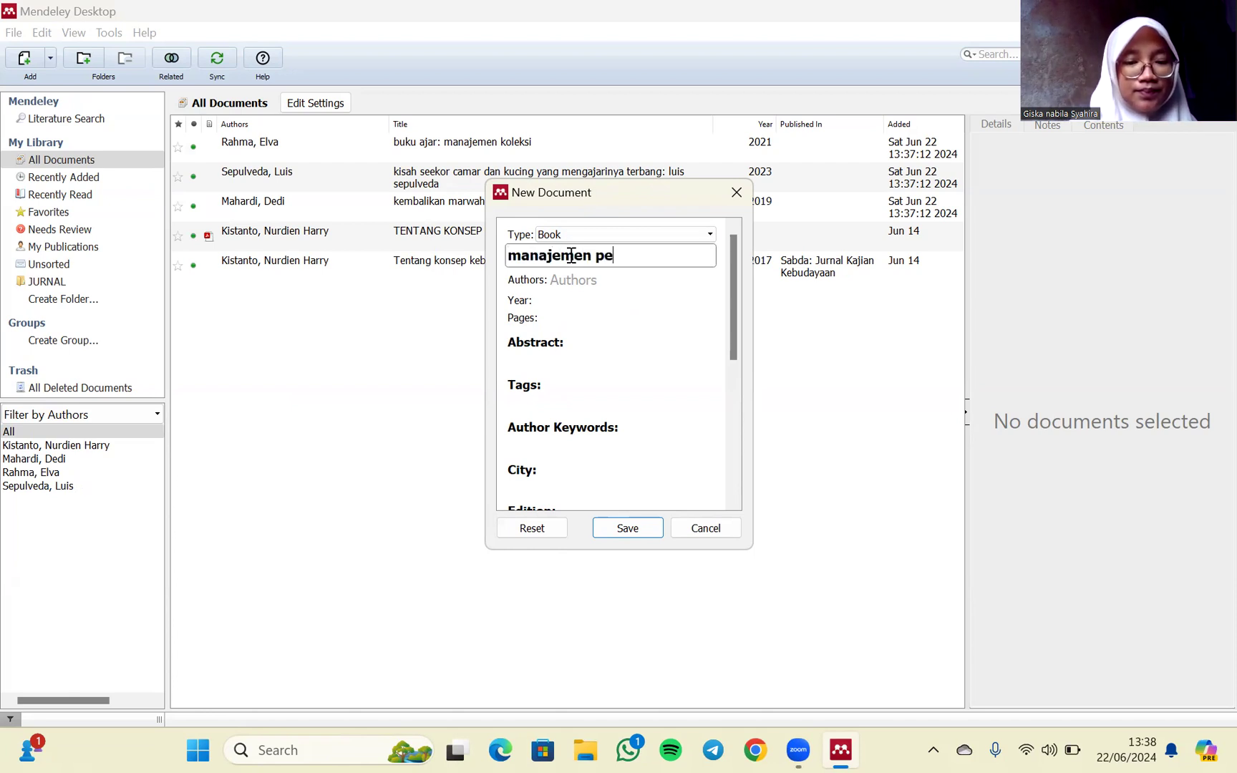
pyautogui.write('rpusta')
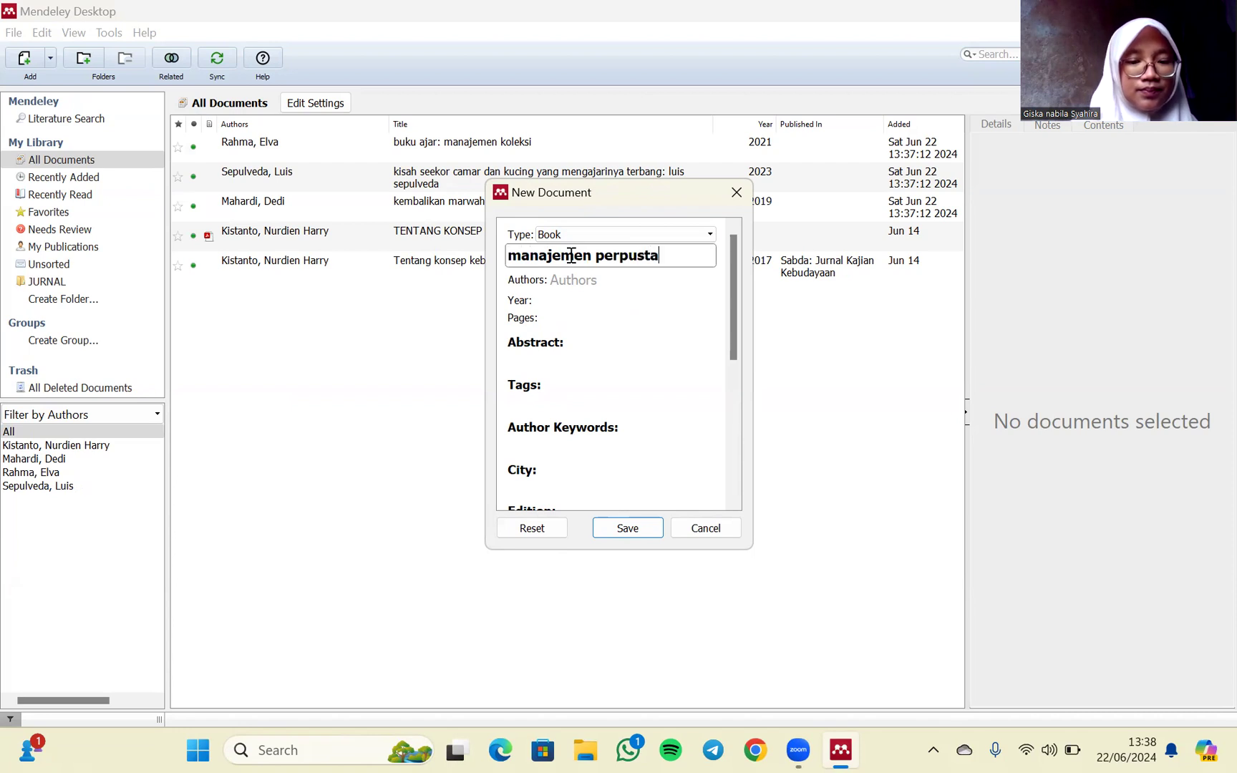
pyautogui.write('kaan:')
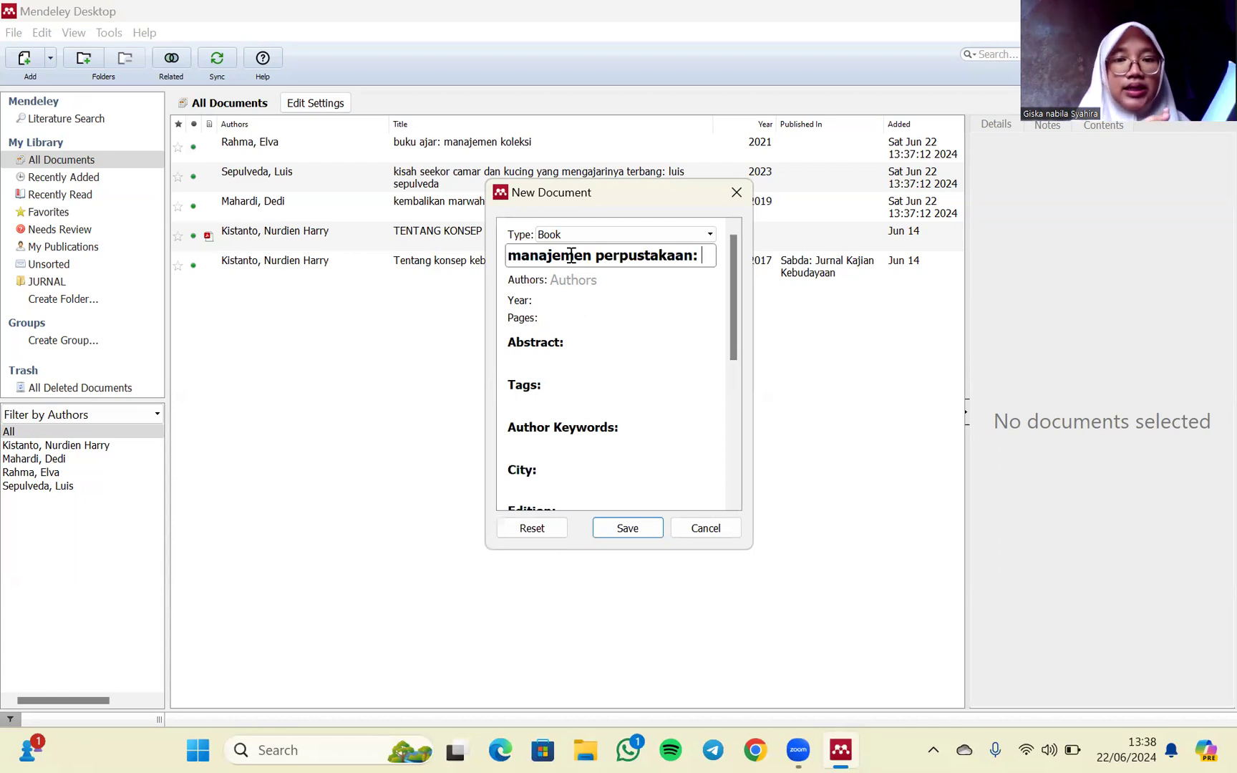
pyautogui.write('pe')
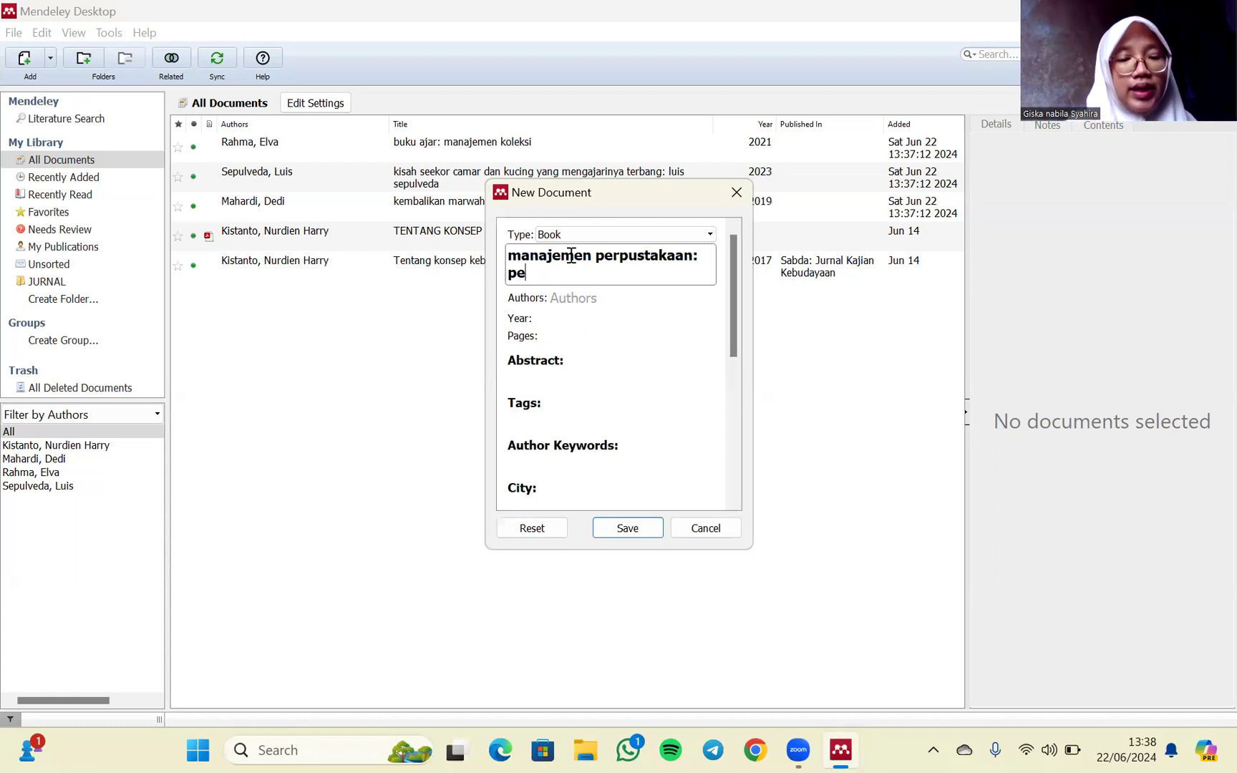
pyautogui.write('nerapan')
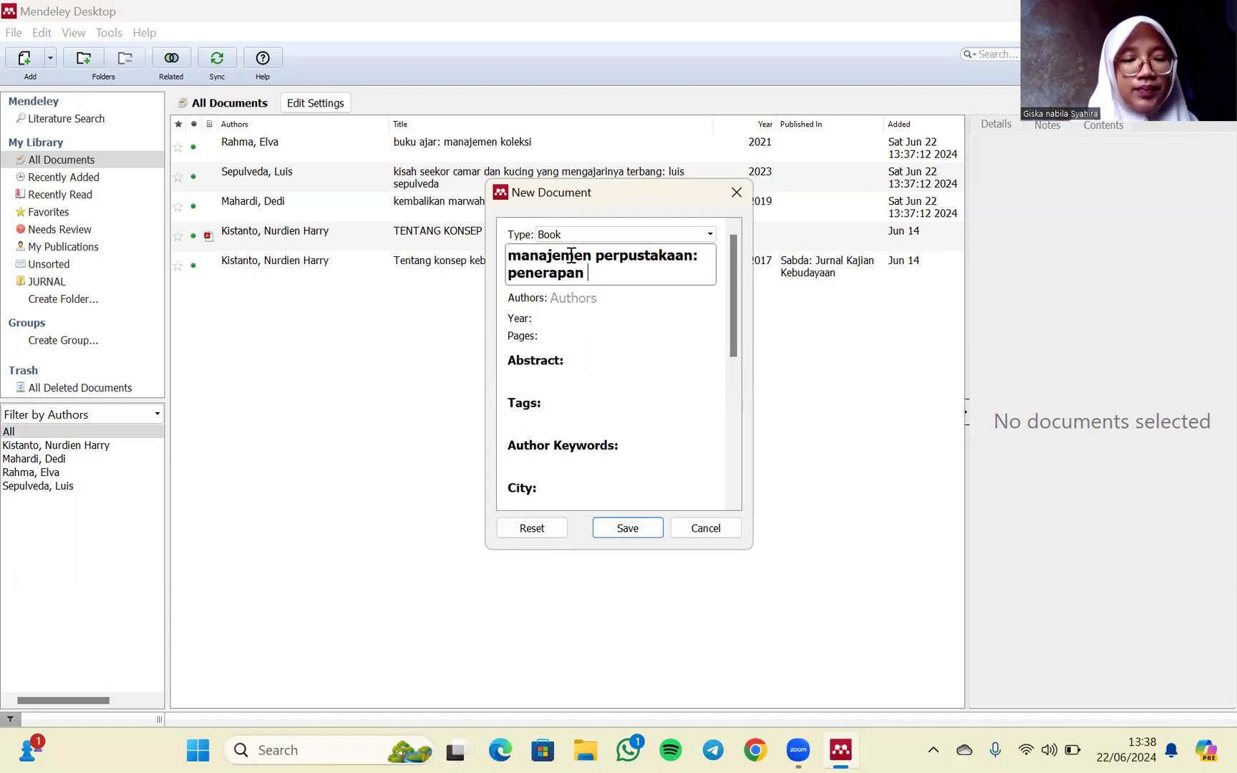
pyautogui.write('TQM dan')
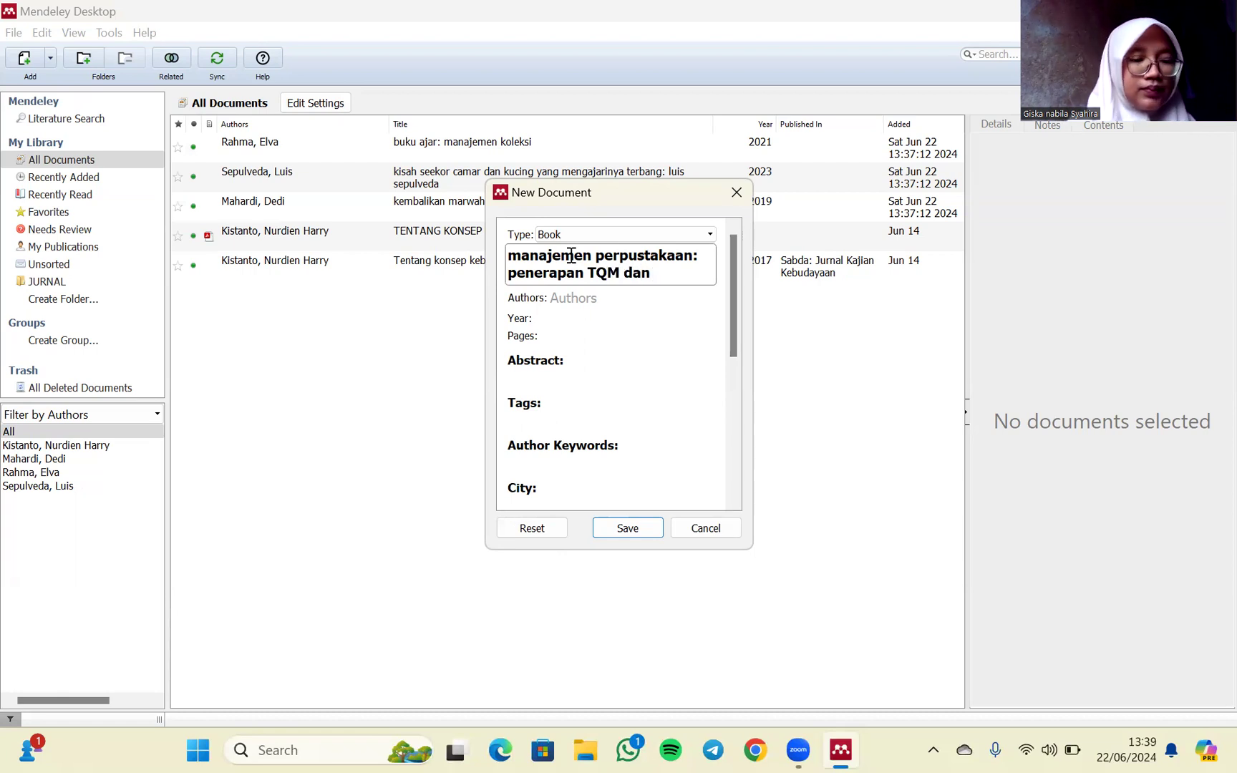
pyautogui.write(' CRM')
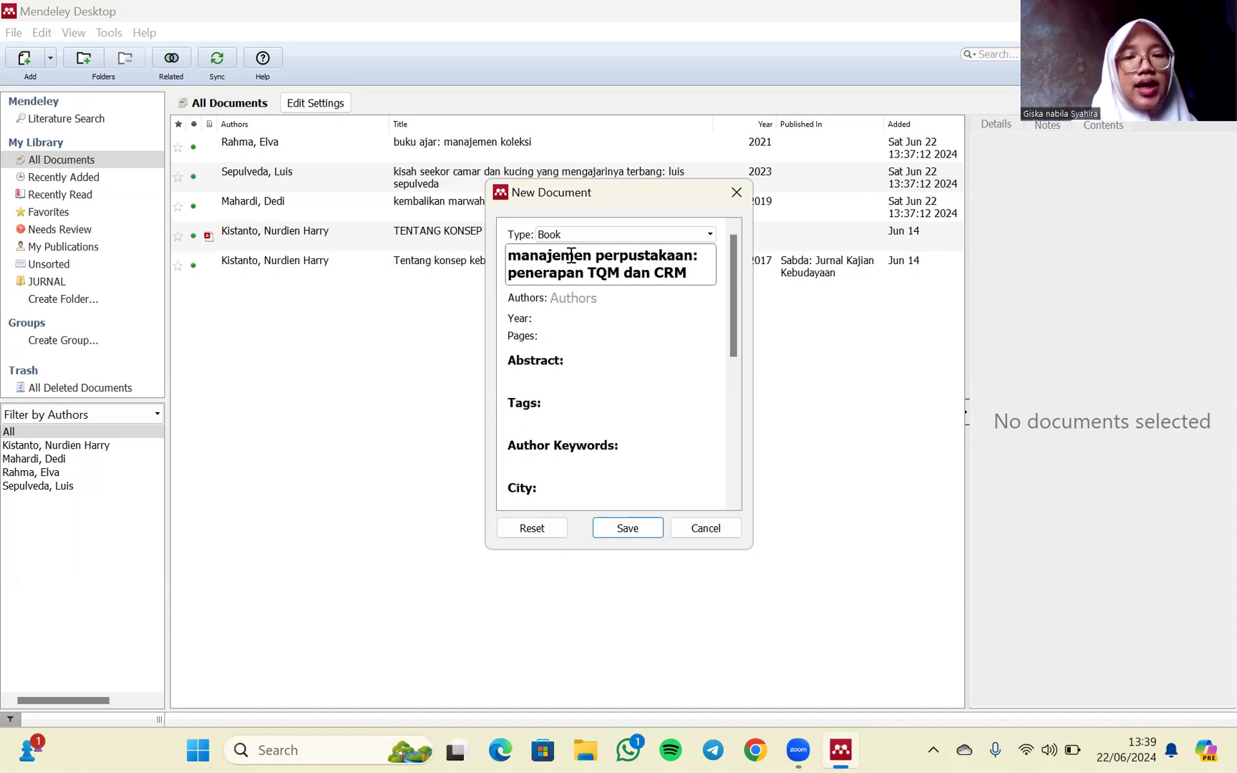
# - Enter the book's three authors on separate lines, putting last names before first names
pyautogui.click(582, 298)
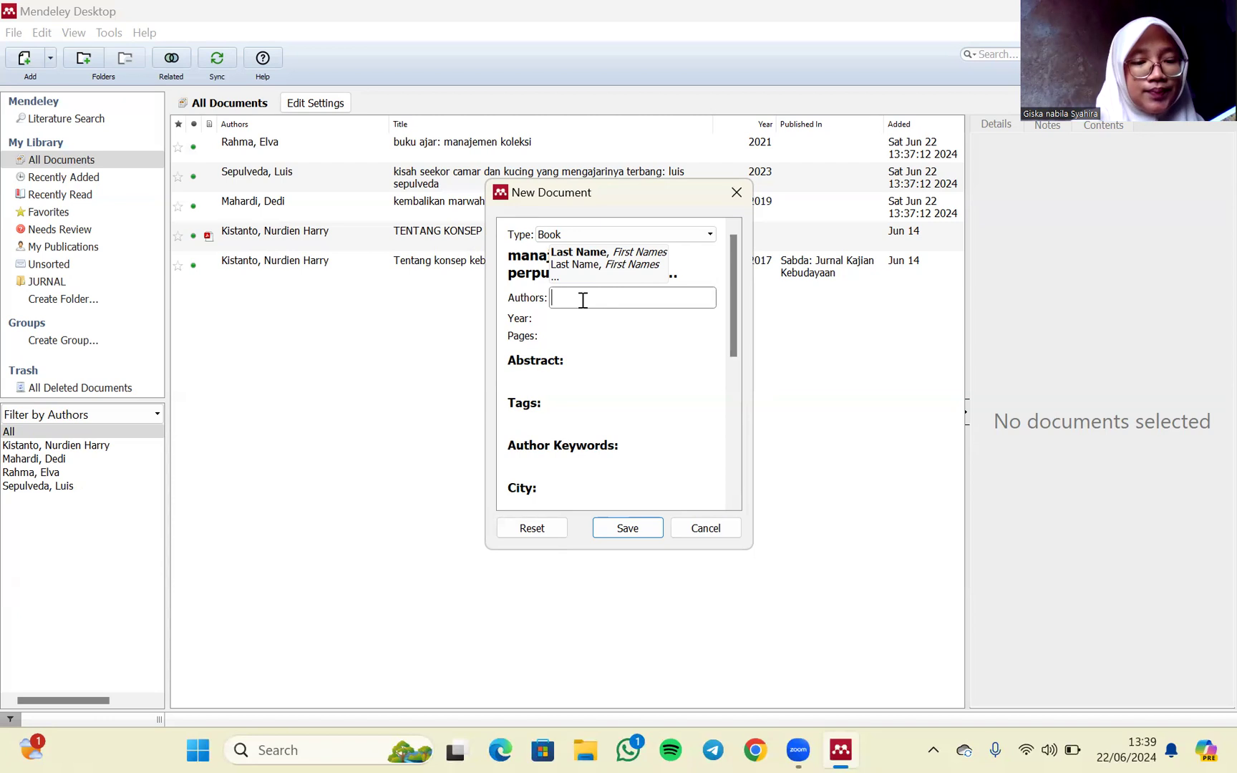
pyautogui.write('rahma')
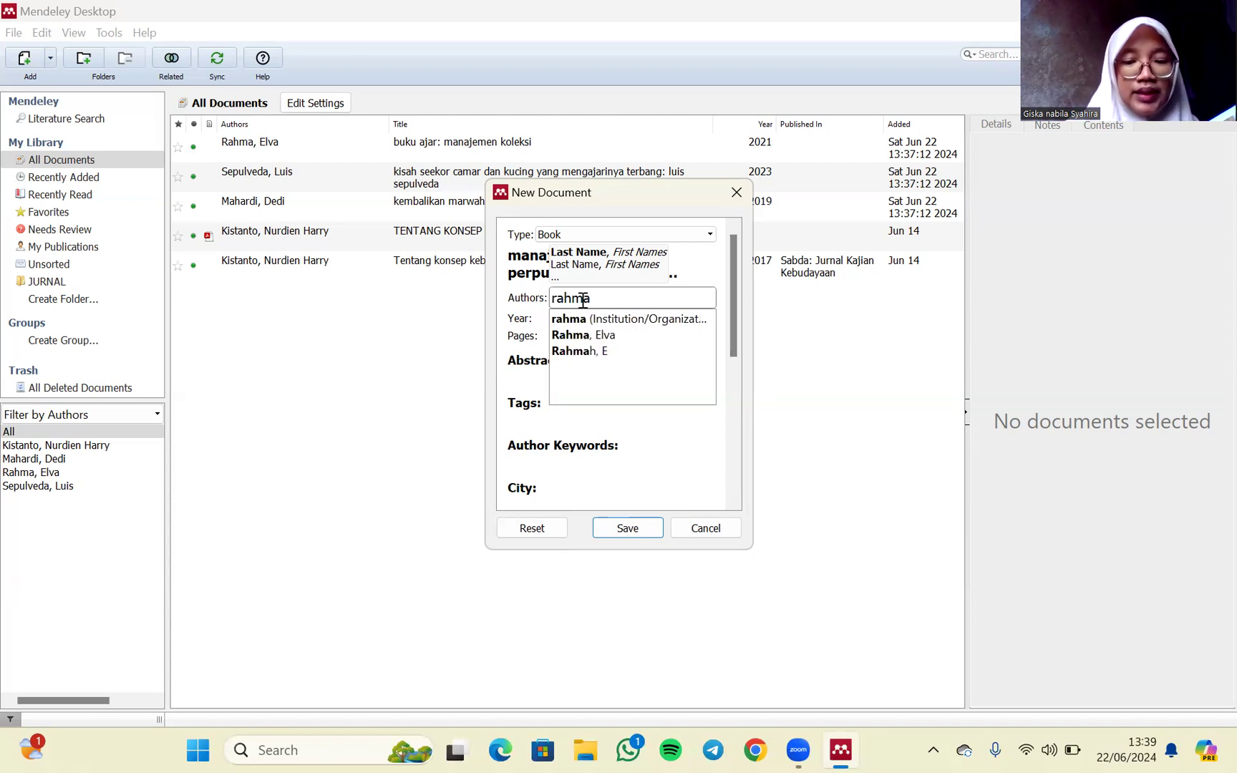
pyautogui.write(', e')
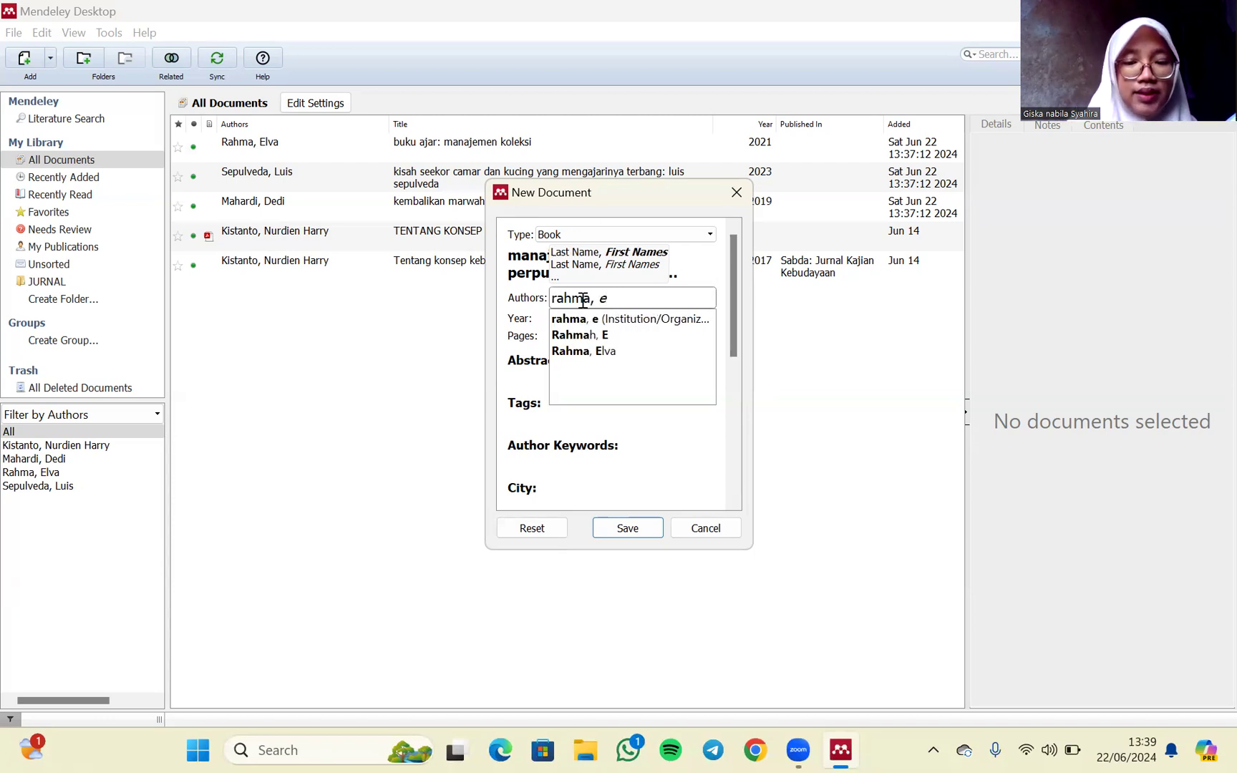
pyautogui.write('lva')
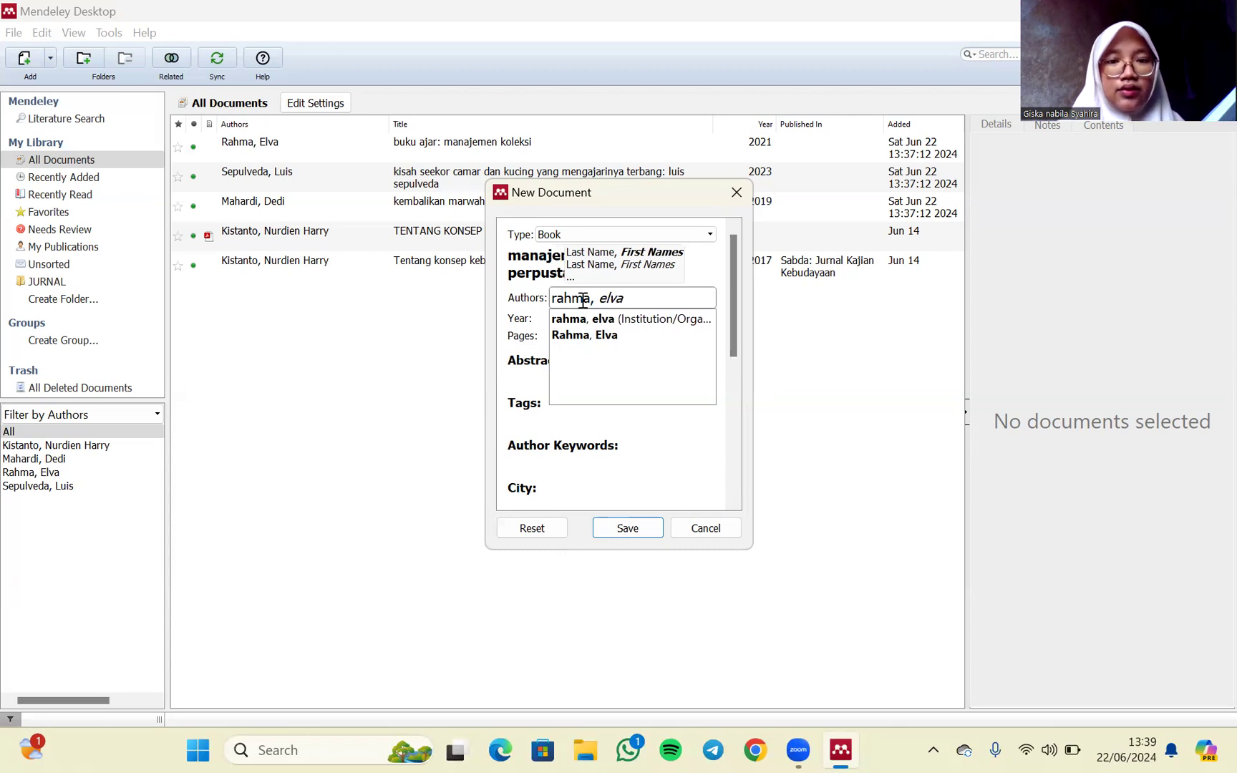
pyautogui.press('Return')
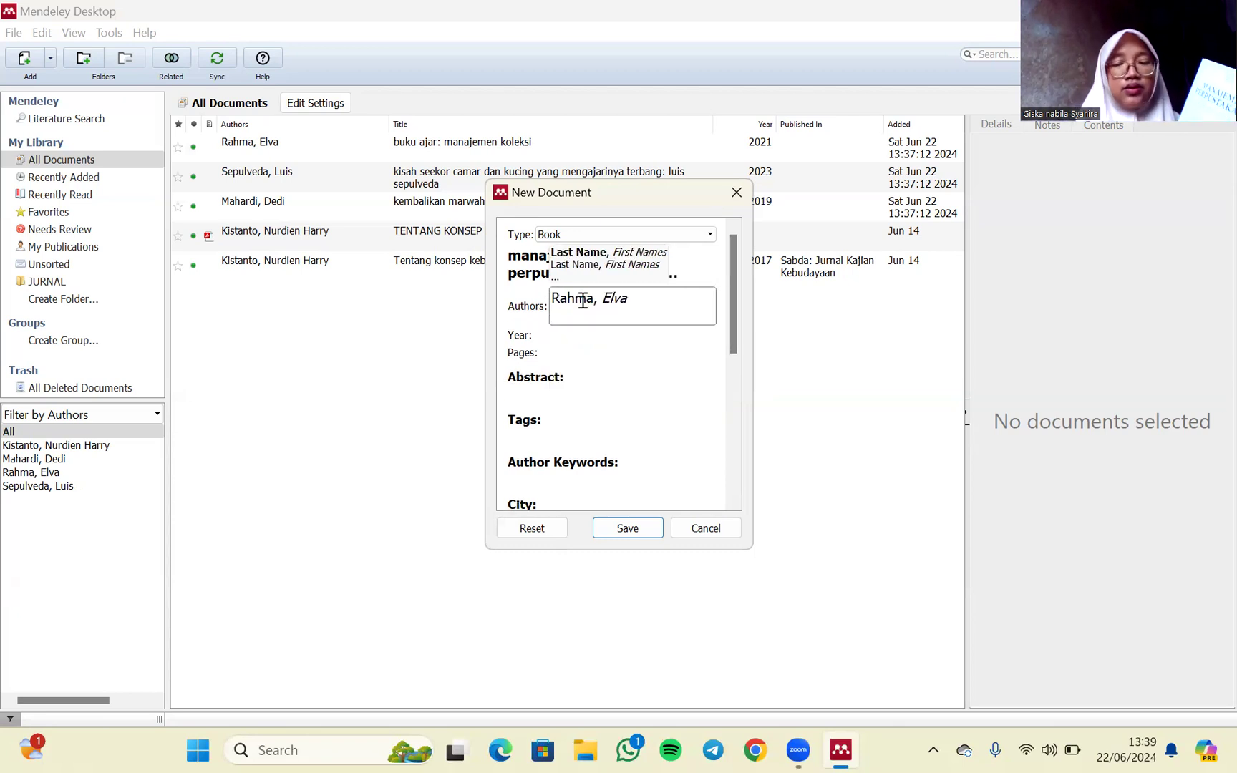
pyautogui.write('marlini')
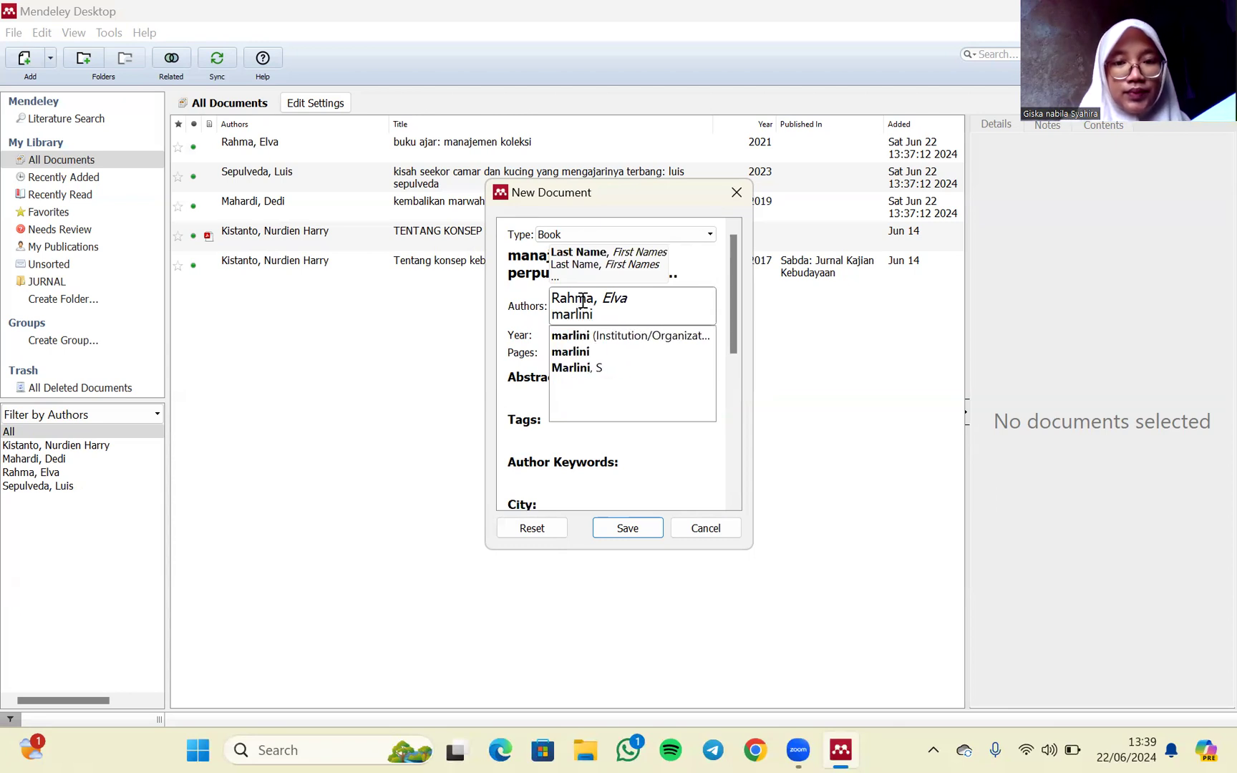
pyautogui.press('Return')
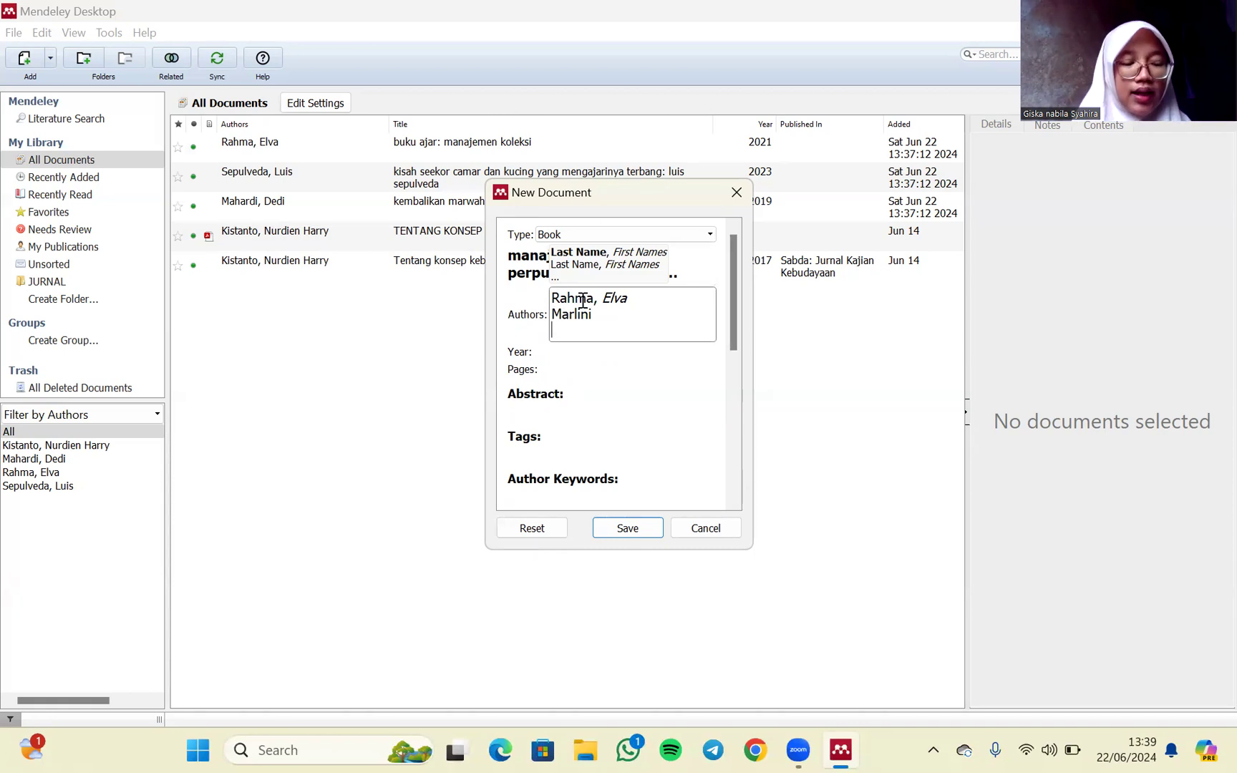
pyautogui.press('Return')
pyautogui.write('erli')
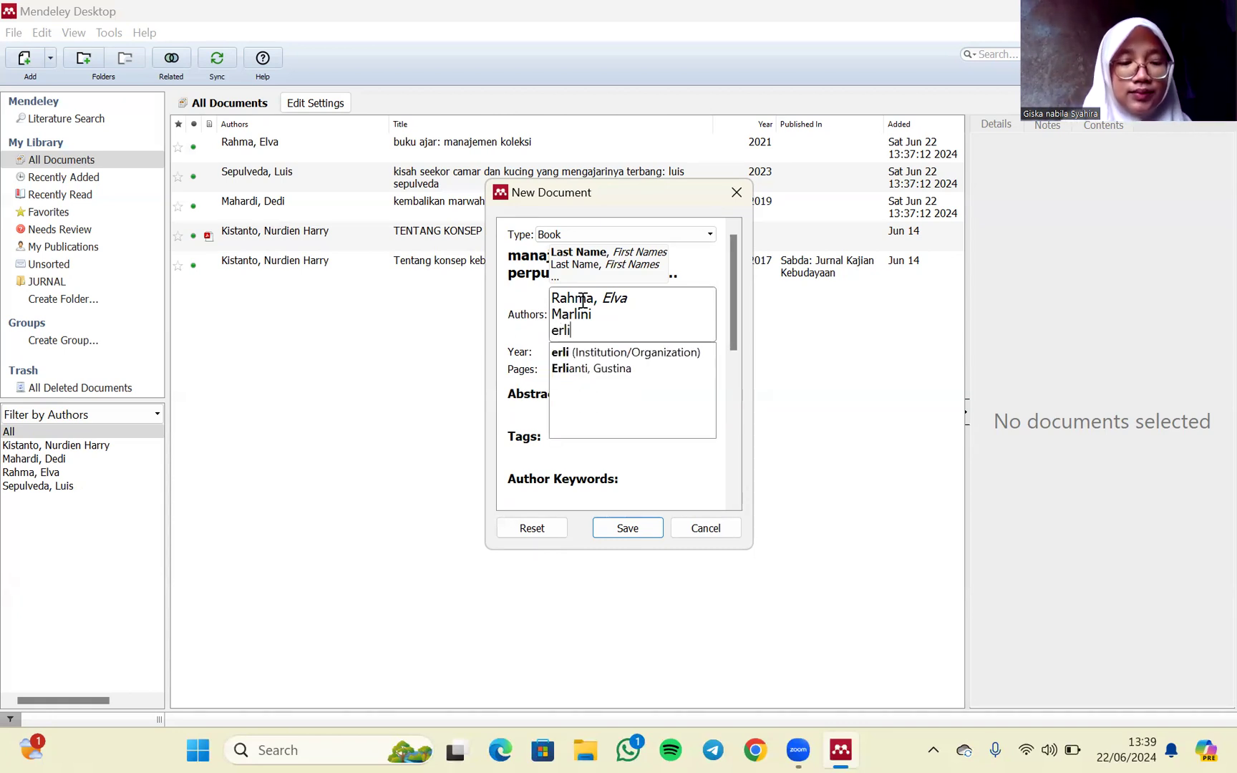
pyautogui.write('anti,')
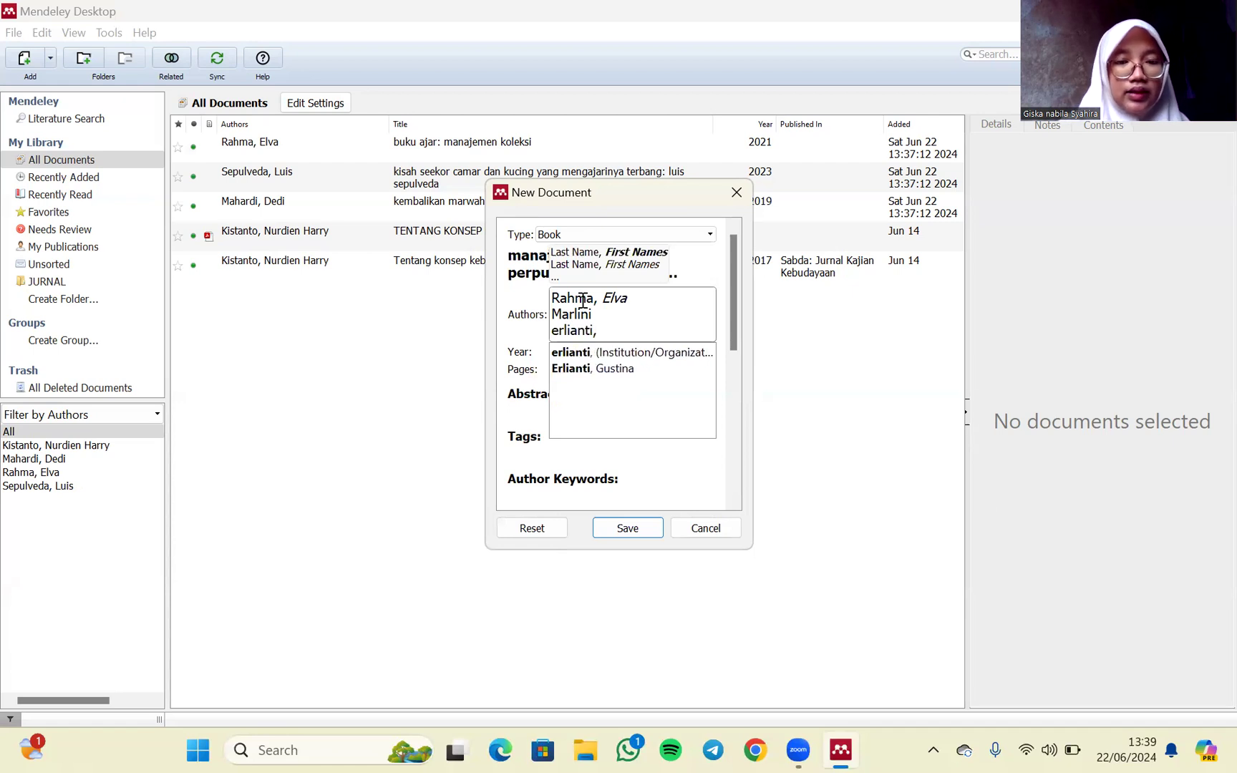
pyautogui.write(' gu')
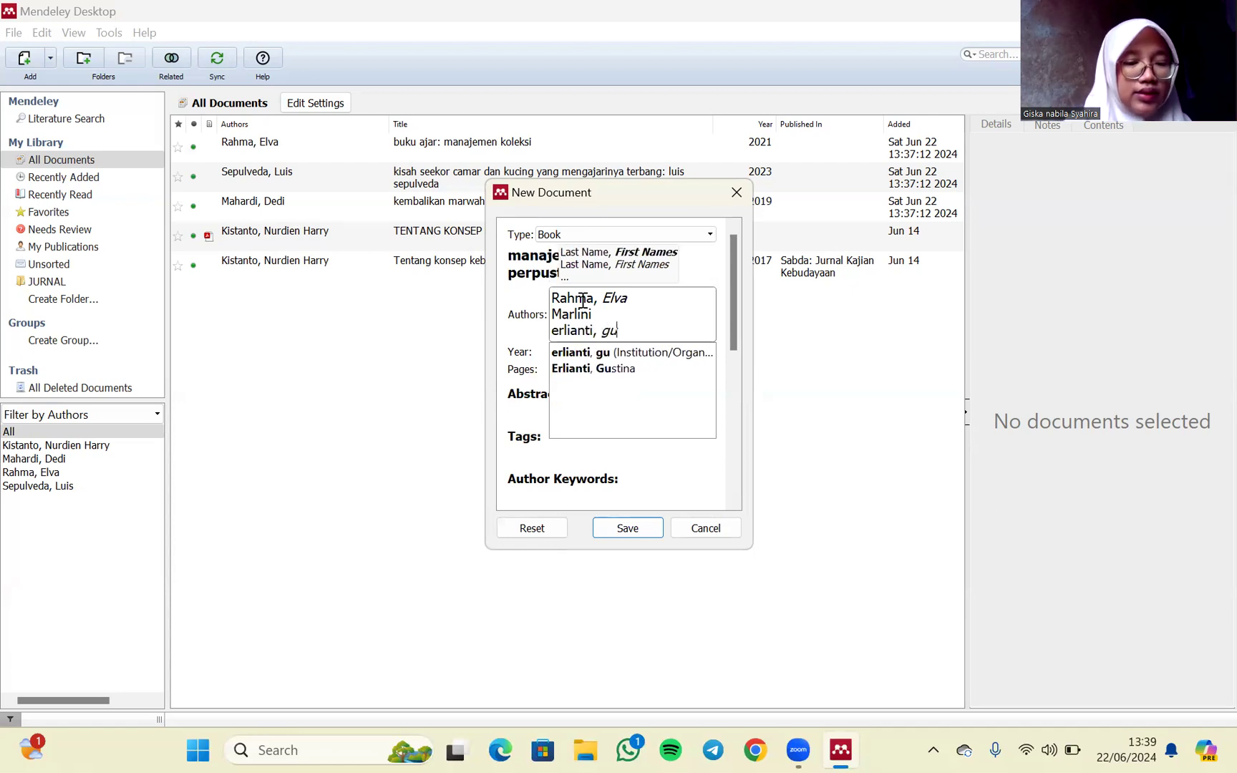
pyautogui.write('stina')
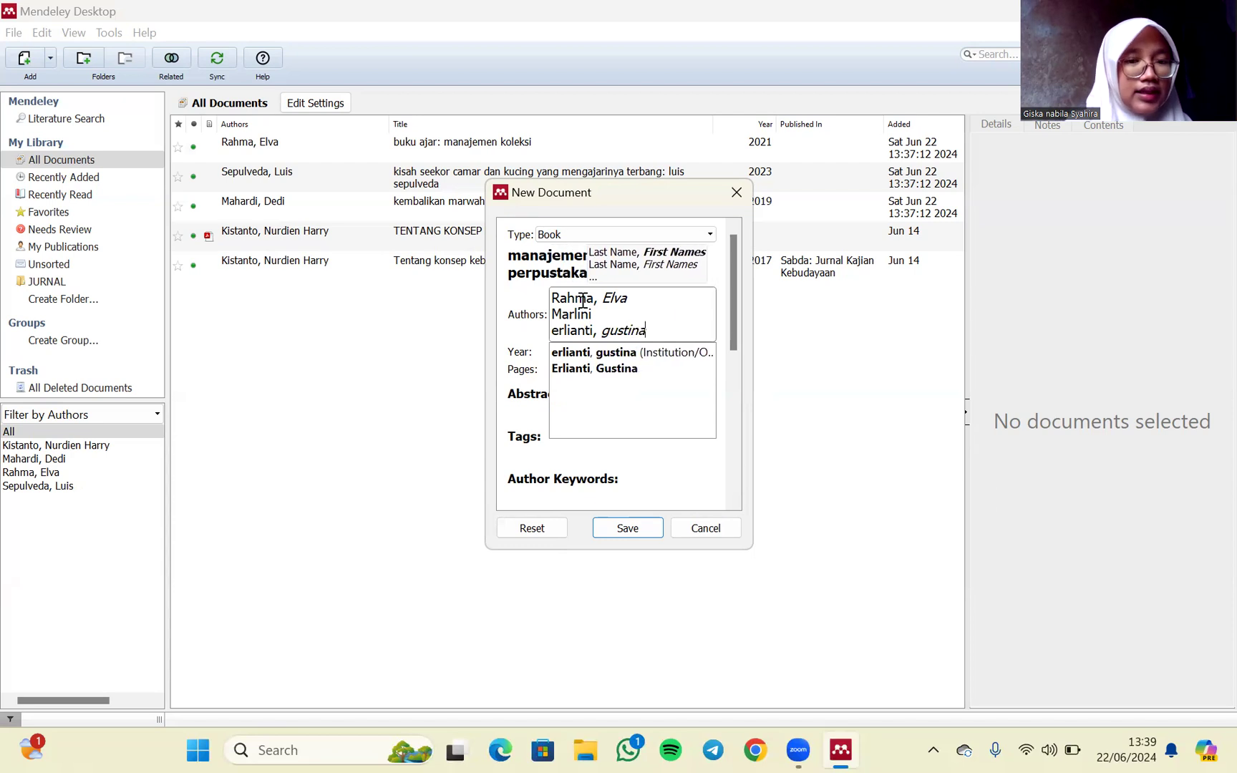
pyautogui.click(542, 358)
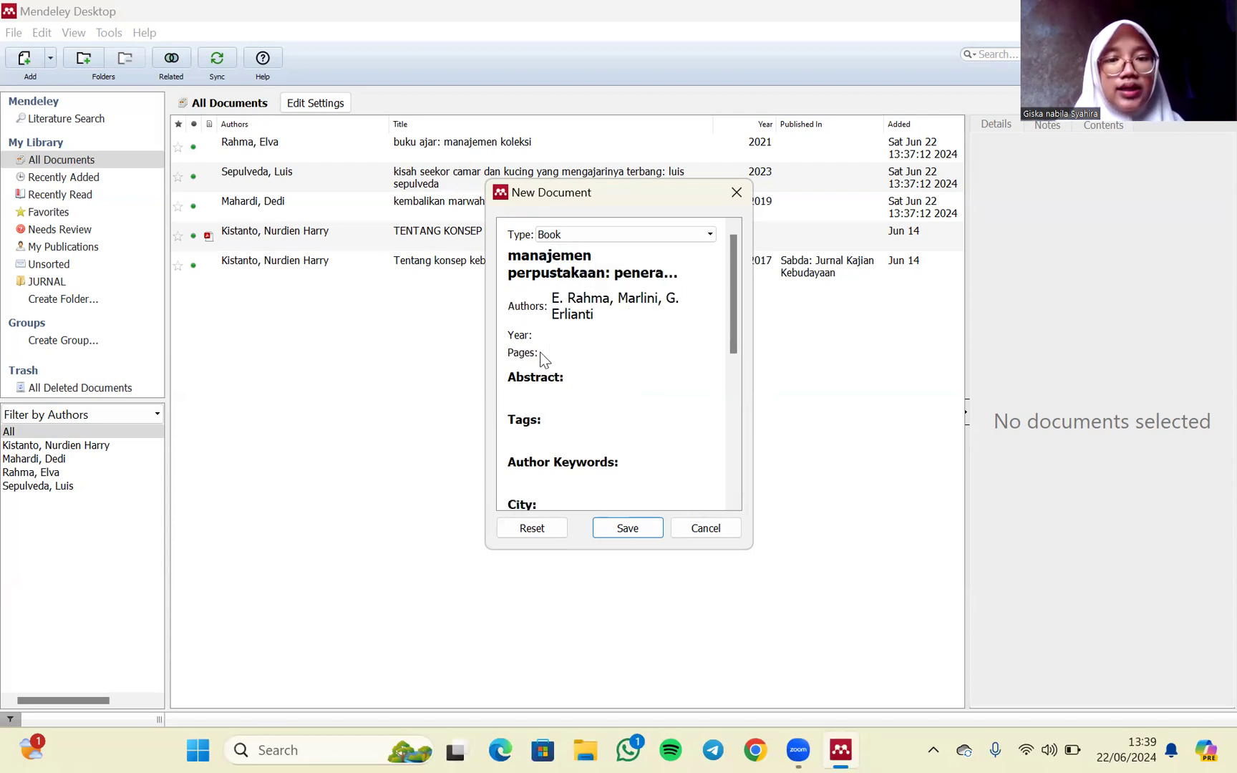
# - Set the book's publication year to 2022 and its pages to 204
pyautogui.click(565, 335)
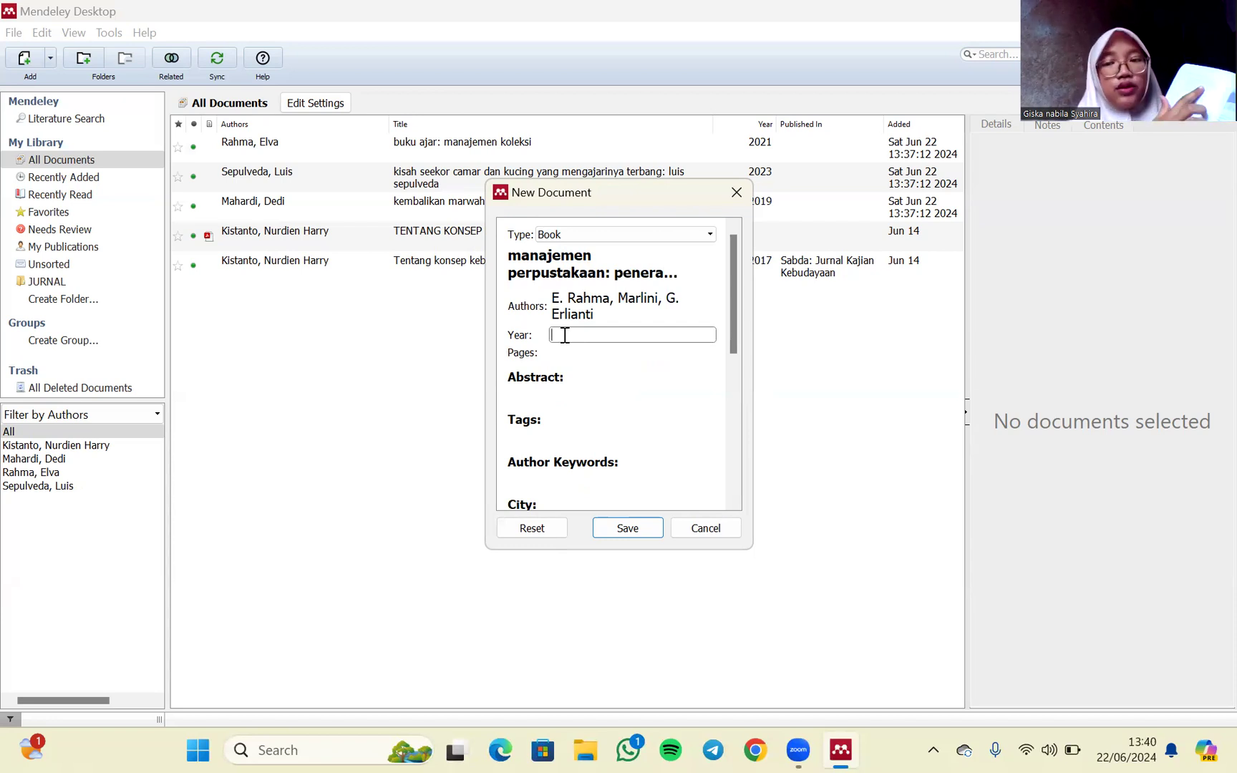
pyautogui.write('2022')
pyautogui.click(566, 353)
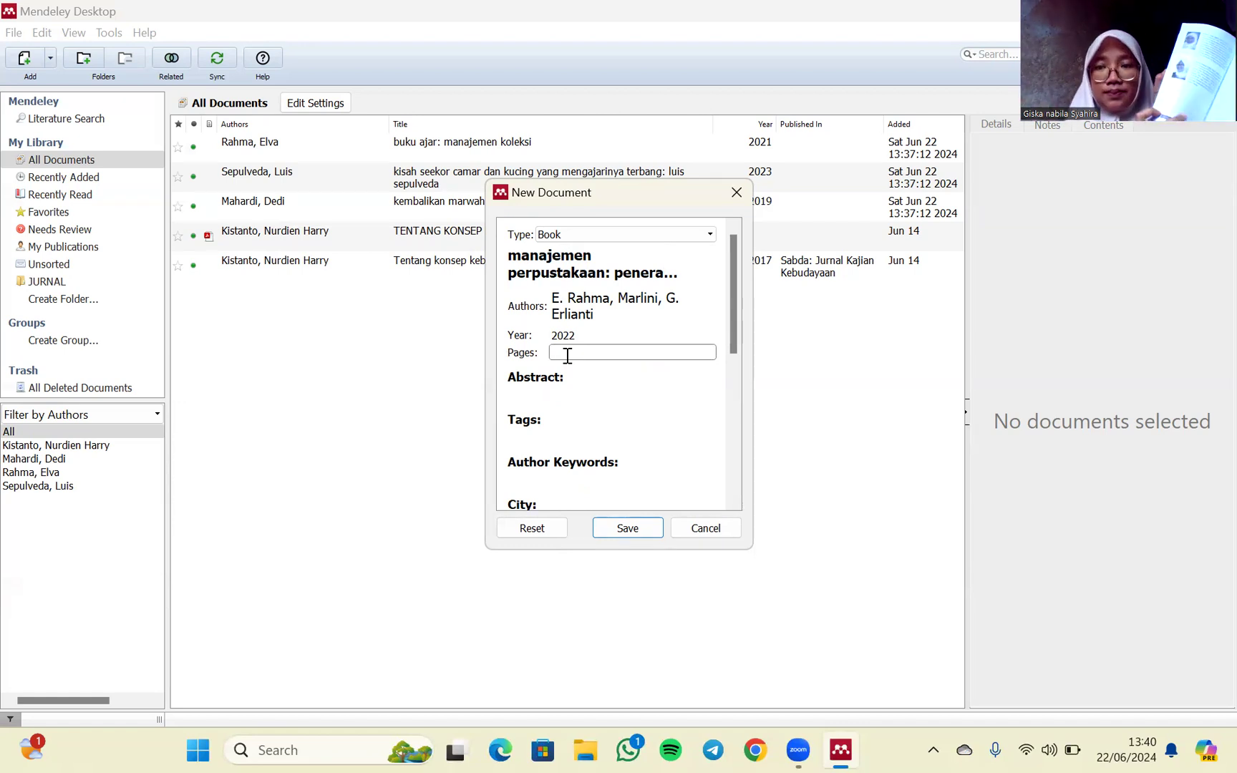
pyautogui.write('204')
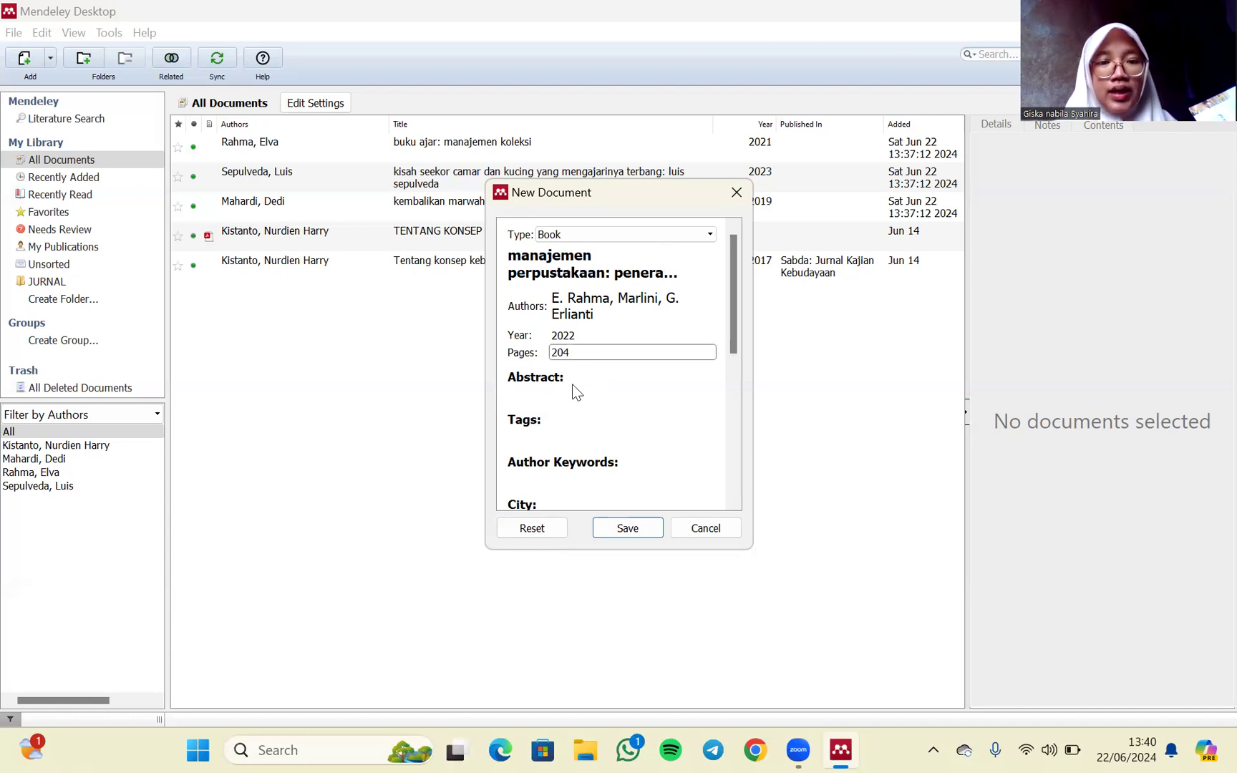
pyautogui.scroll(-4, 575, 394)
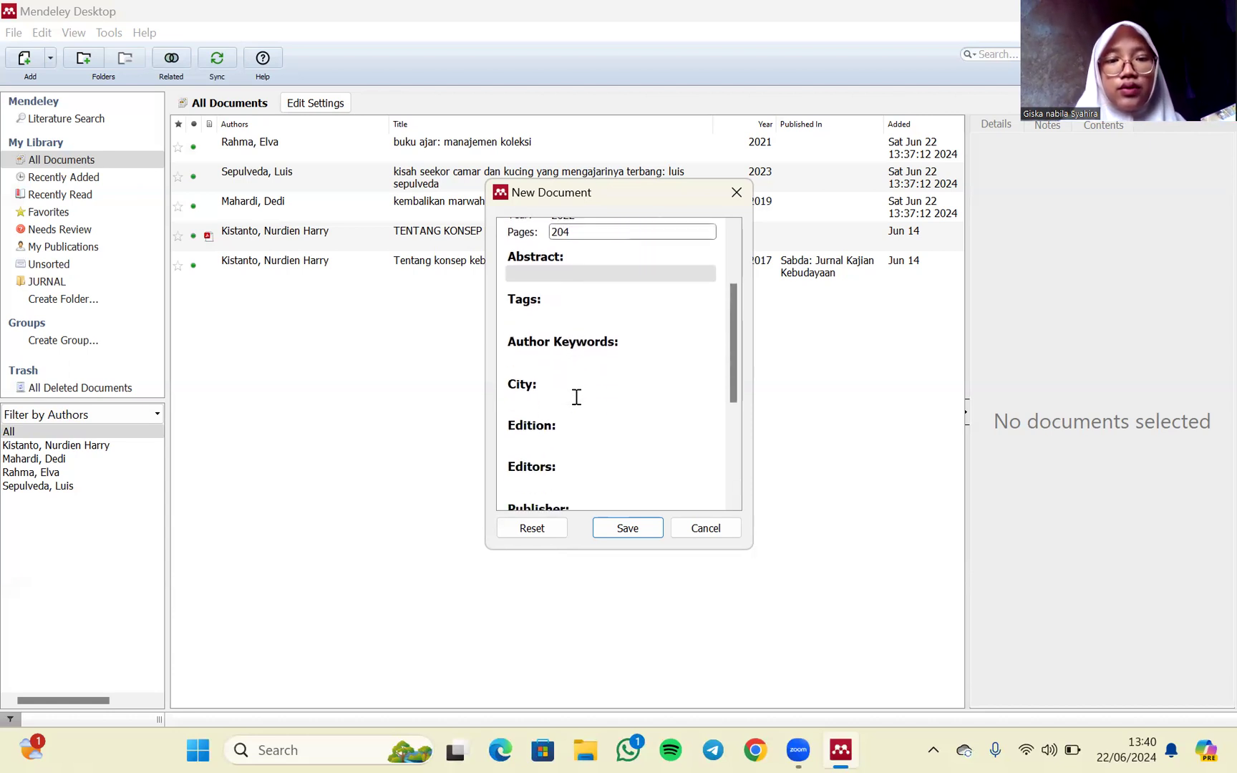
# - Set the new book's city to Depok and its edition to 2
pyautogui.click(530, 396)
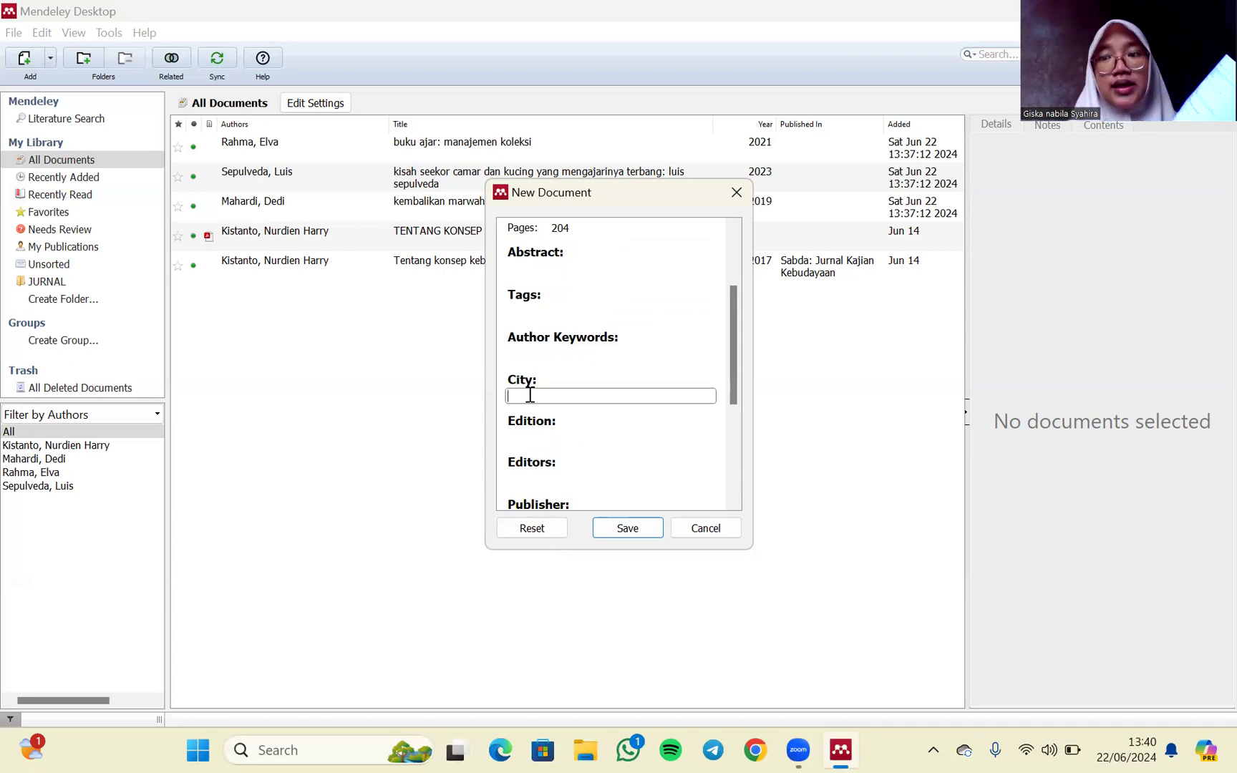
pyautogui.write('depok')
pyautogui.click(542, 413)
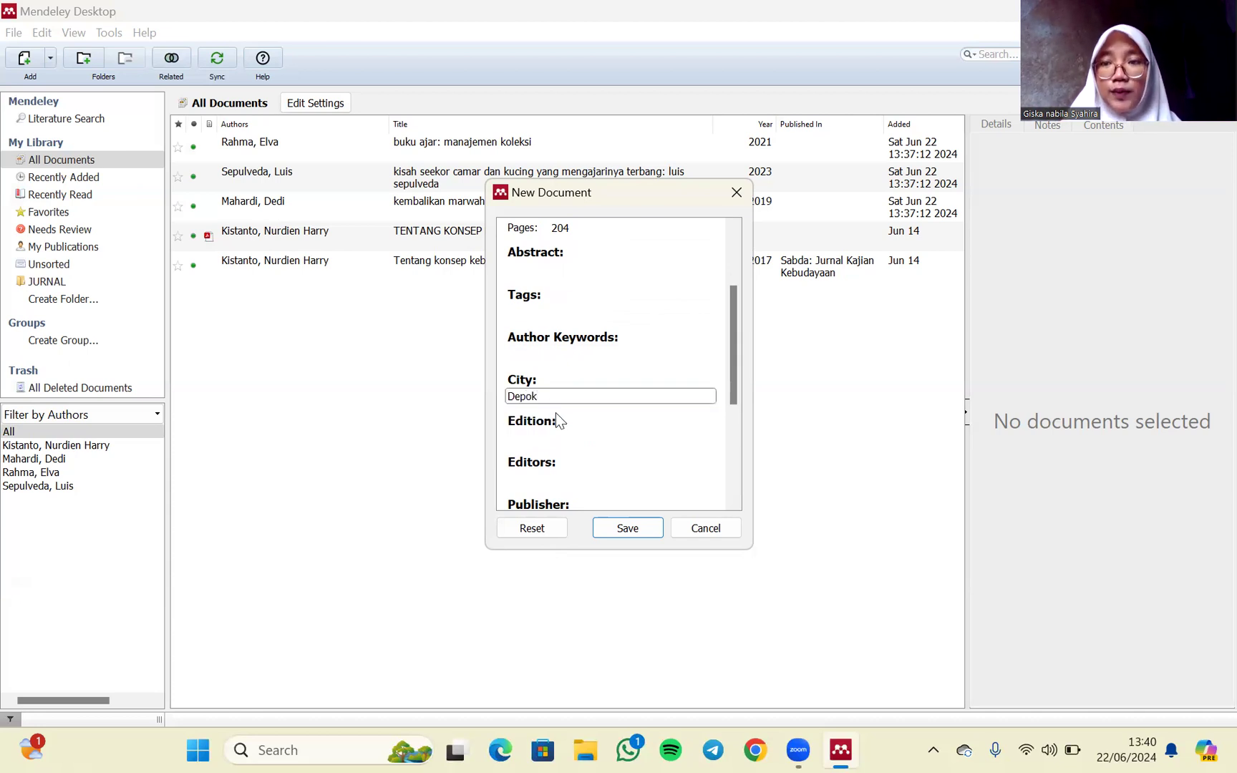
pyautogui.click(562, 431)
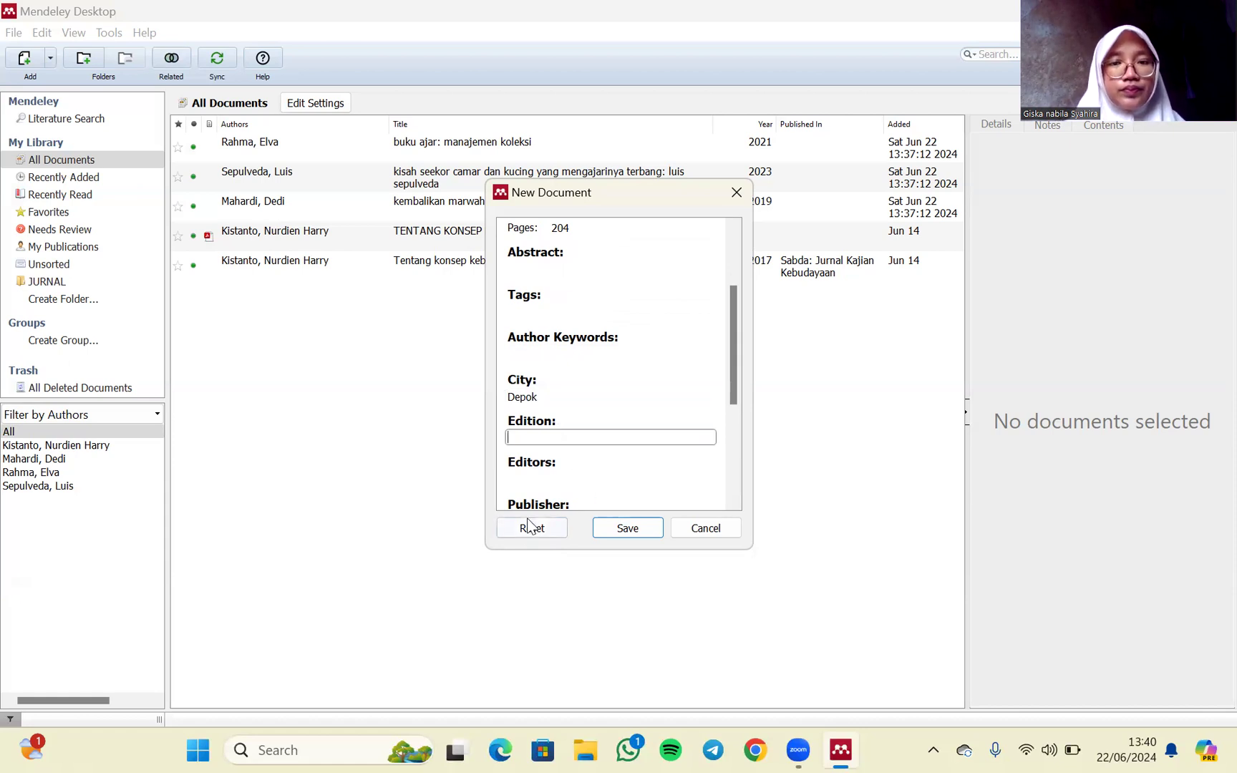
pyautogui.click(799, 36)
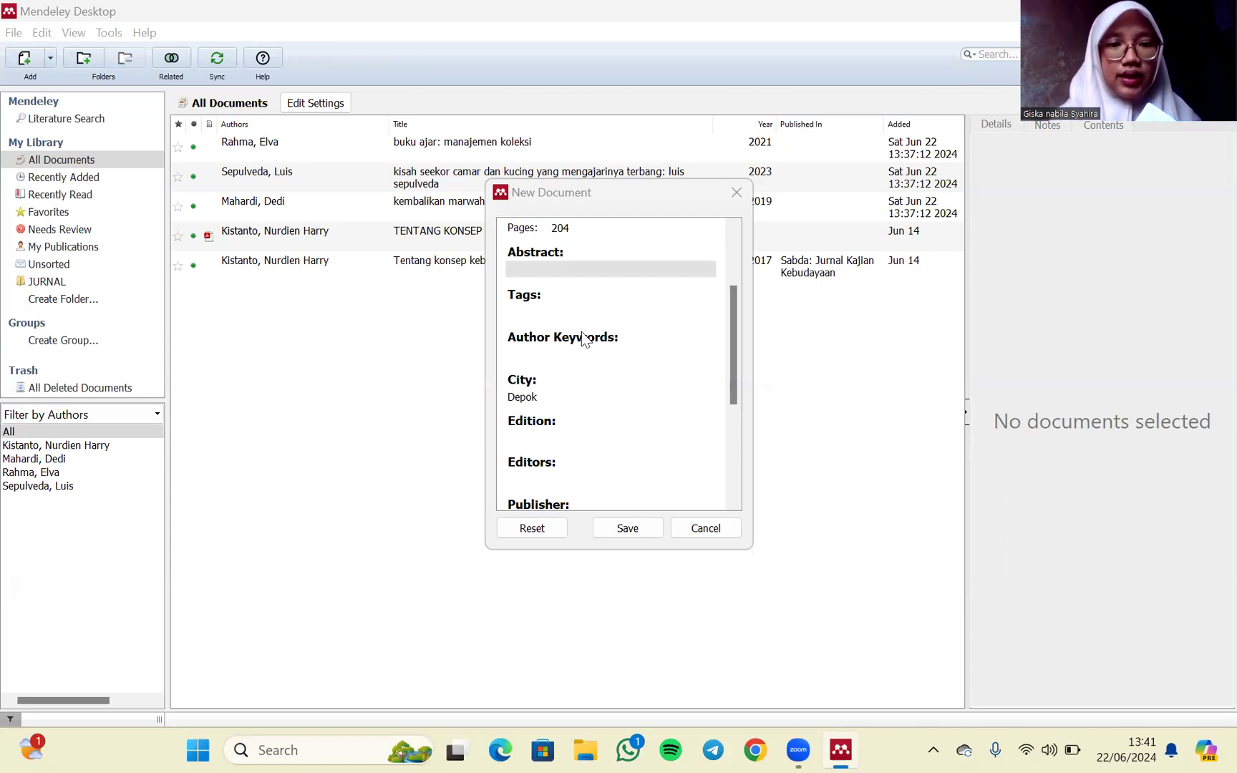
pyautogui.scroll(-1, 583, 337)
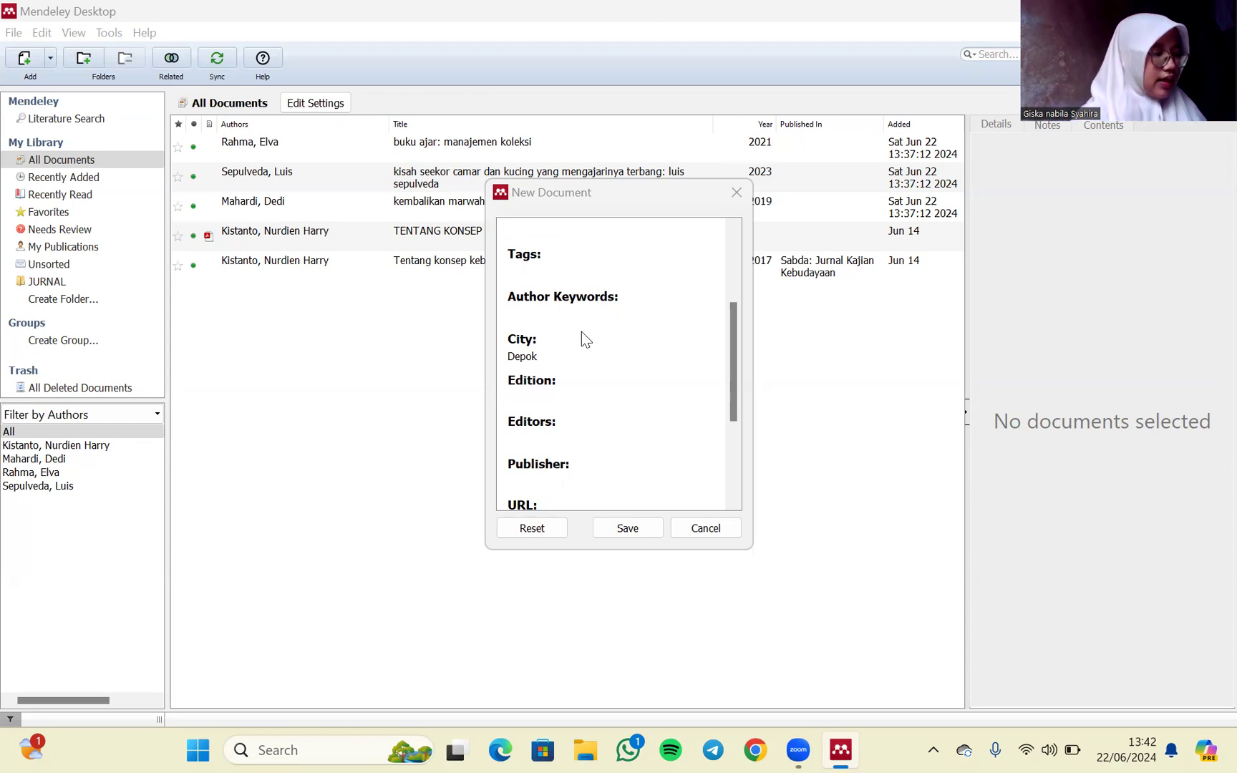
pyautogui.click(547, 400)
pyautogui.write('2')
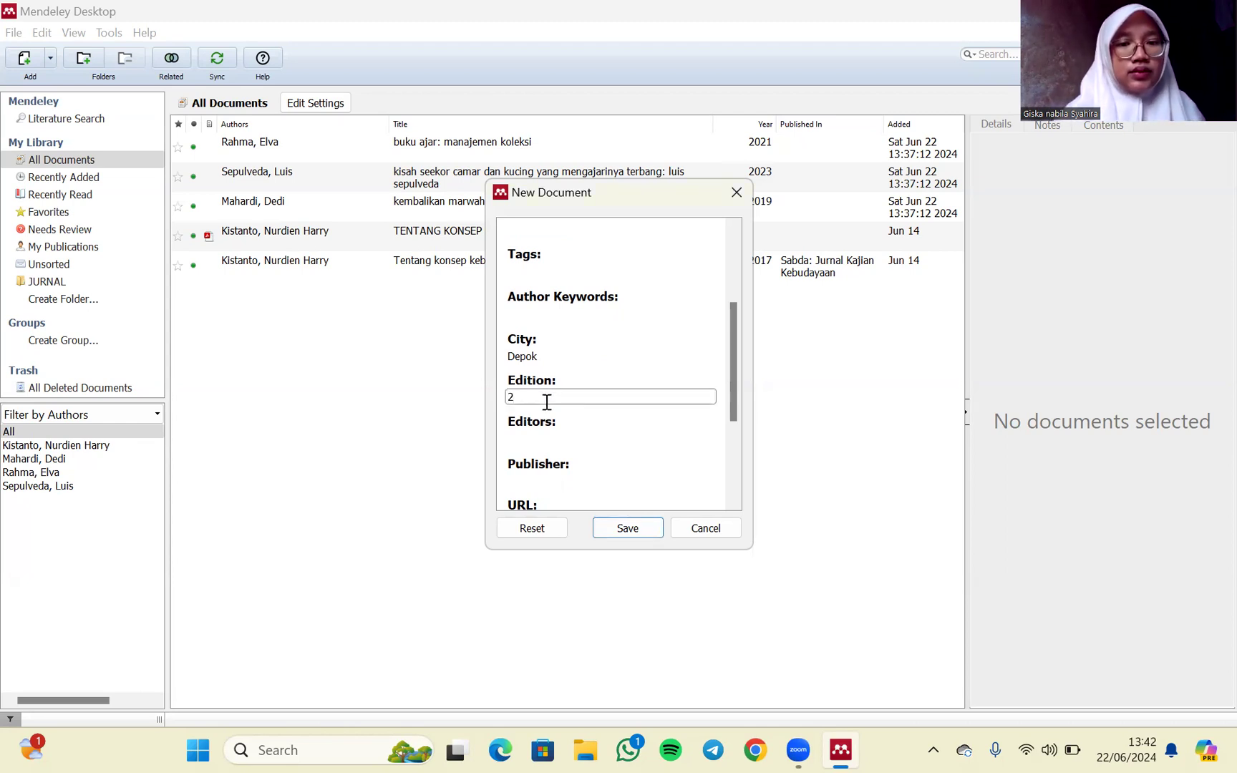
# - Set the book's publisher to "rajawali pers", leaving the editors blank
pyautogui.click(556, 428)
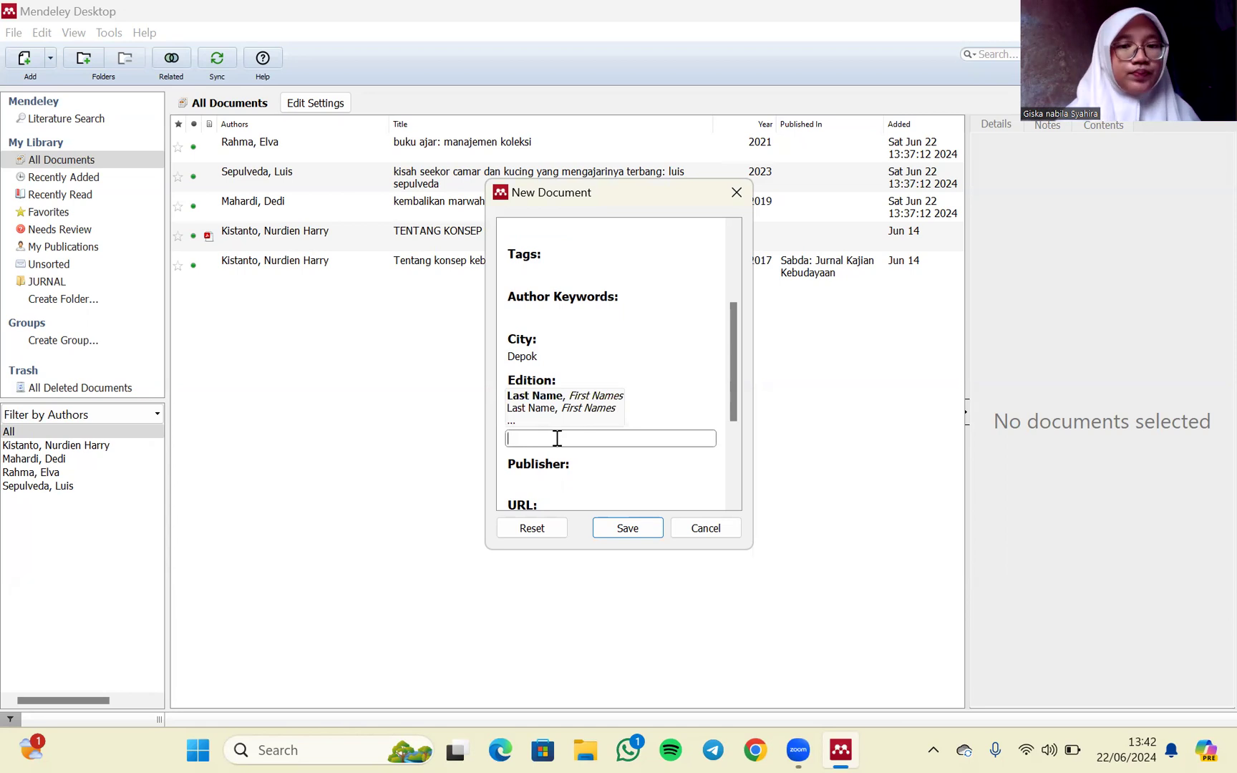
pyautogui.click(551, 470)
pyautogui.click(552, 471)
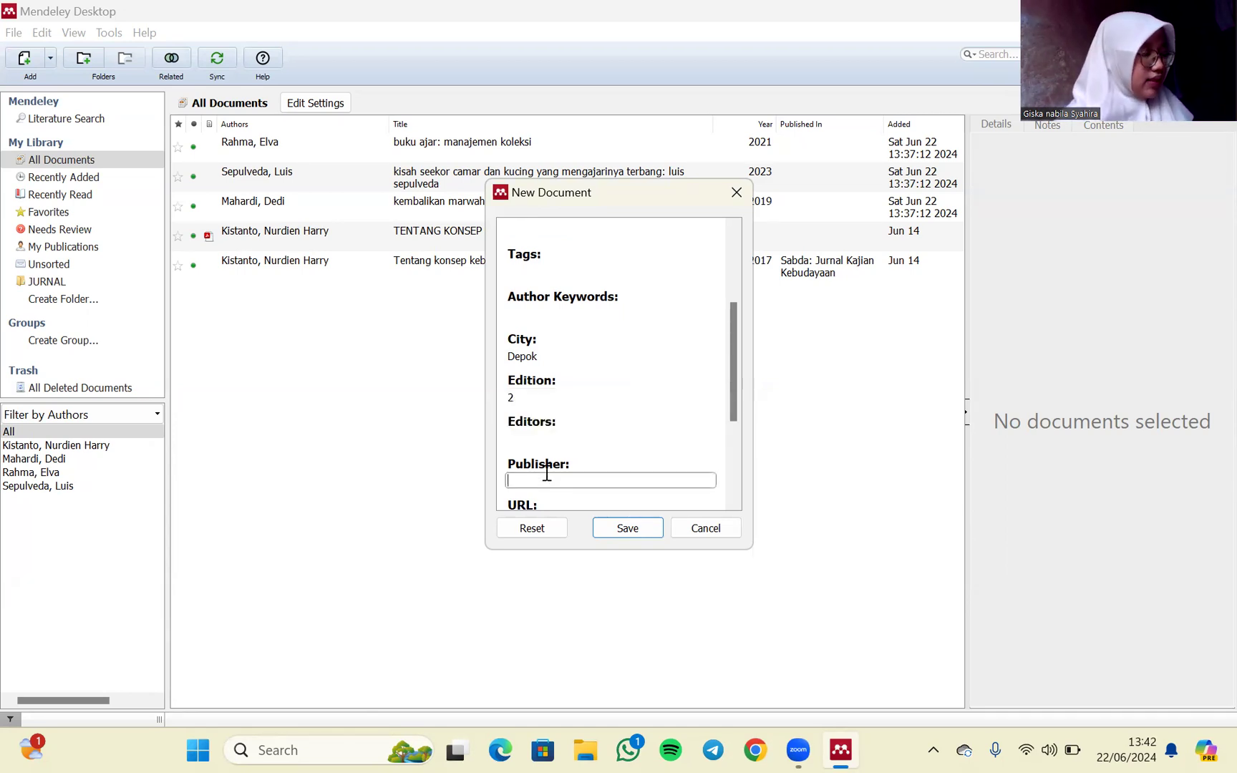
pyautogui.write('raja')
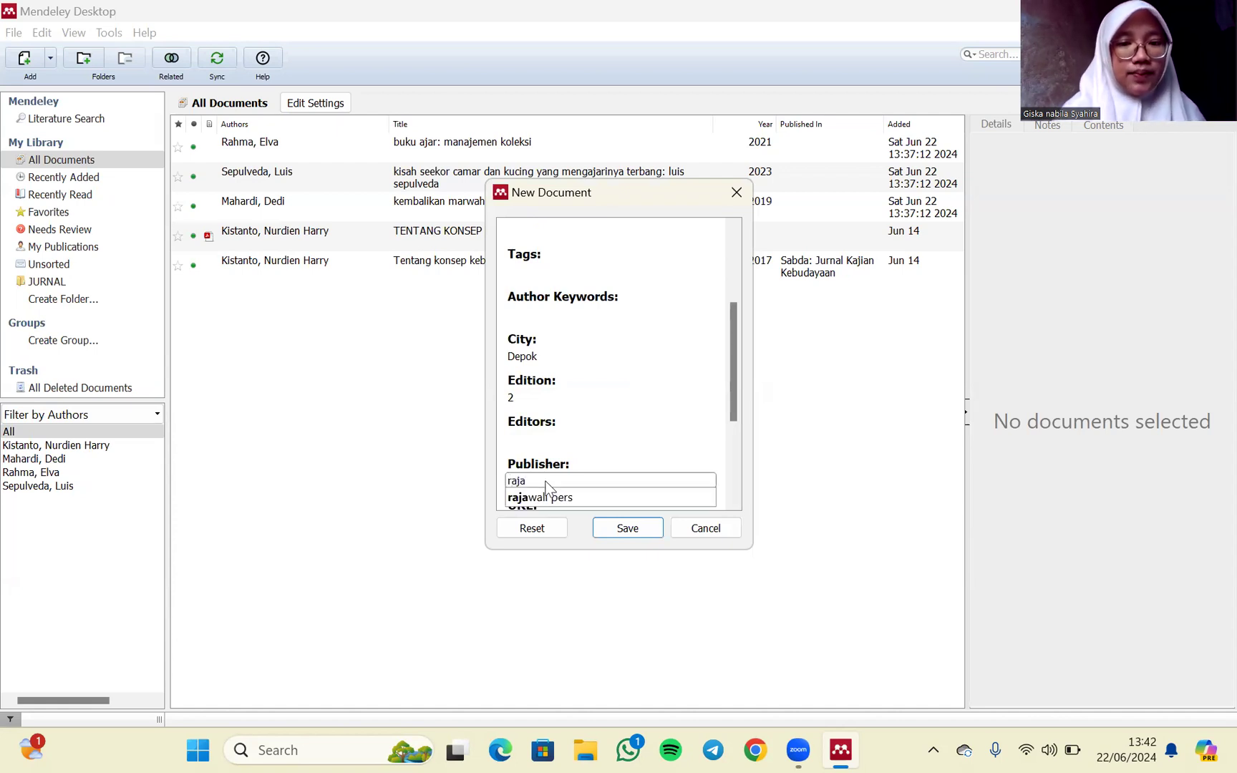
pyautogui.click(547, 496)
pyautogui.scroll(-1, 548, 499)
pyautogui.scroll(-2, 549, 499)
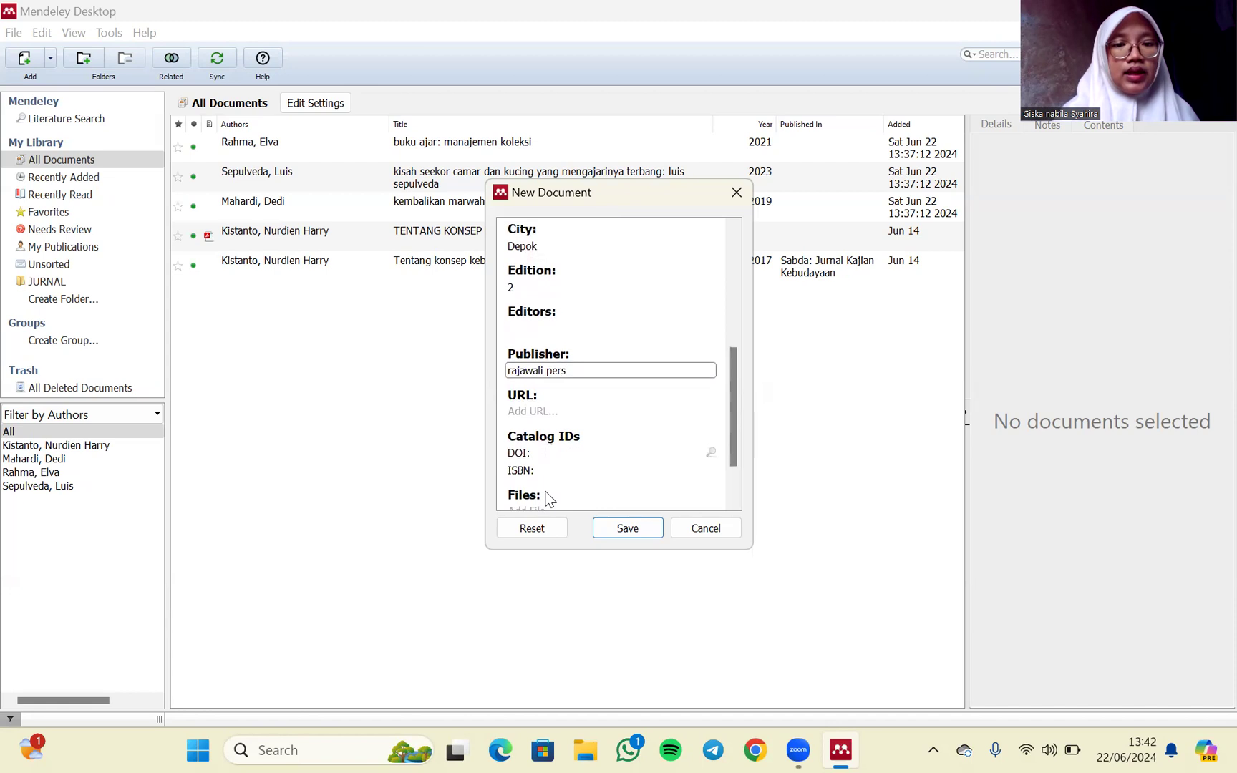
pyautogui.click(565, 429)
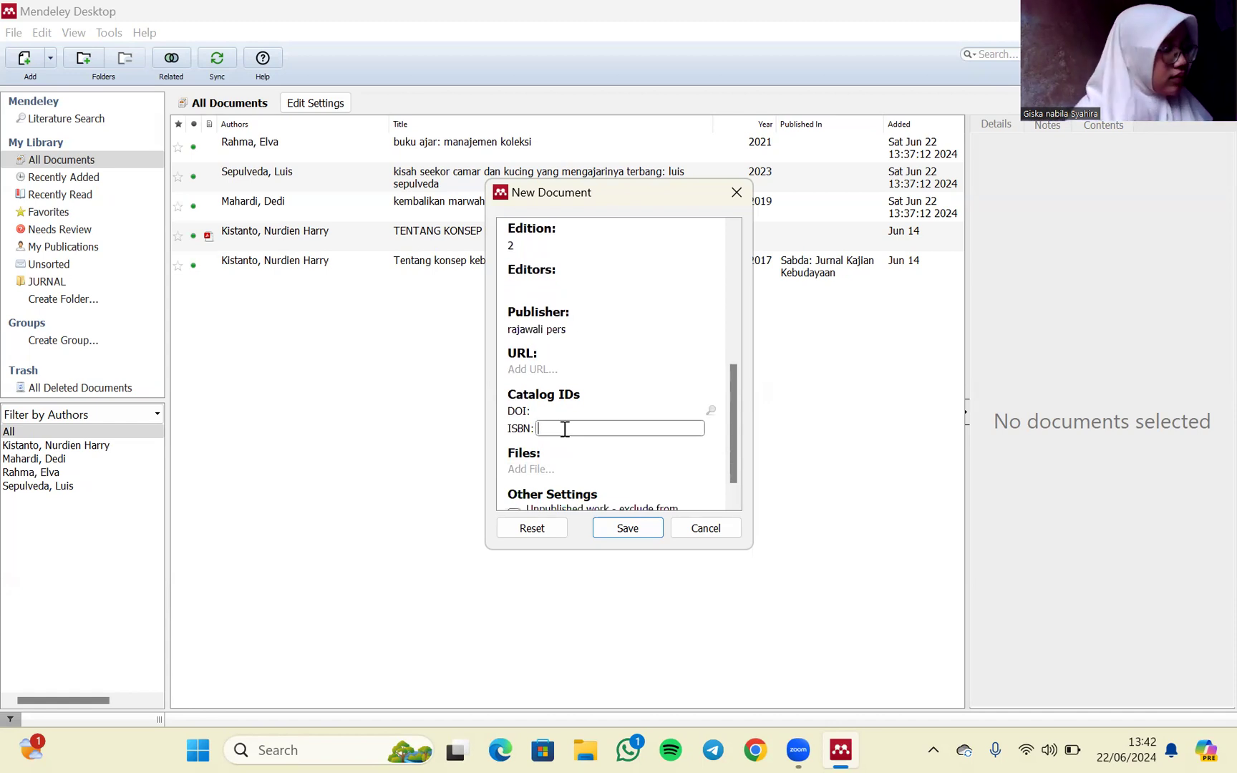
pyautogui.write('97')
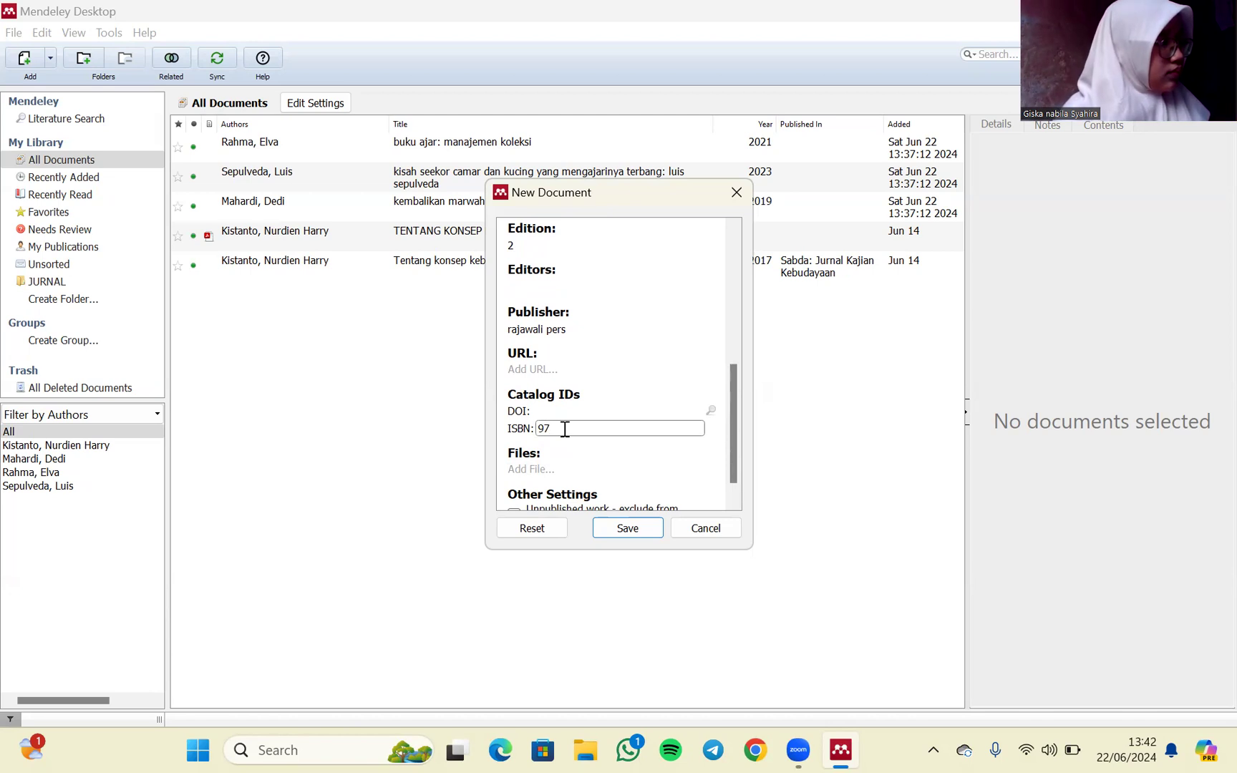
pyautogui.write('8')
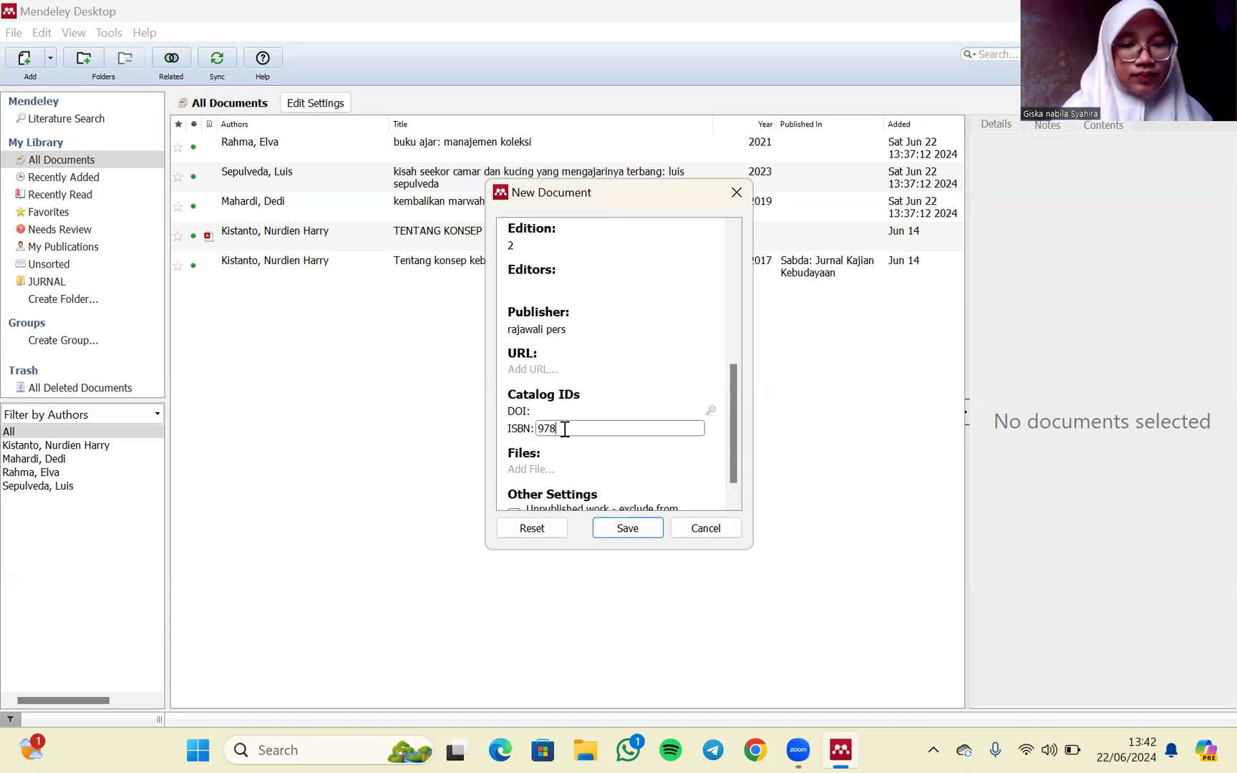
pyautogui.write('-602-')
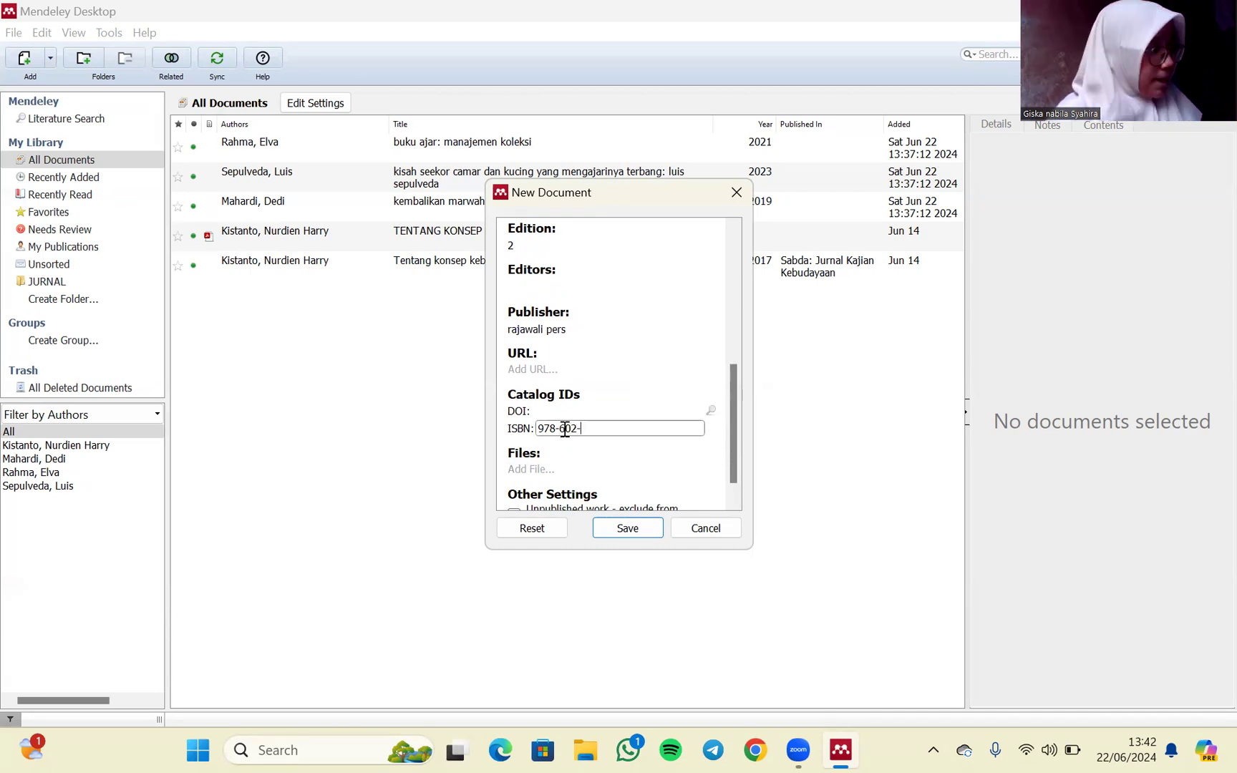
pyautogui.write('425')
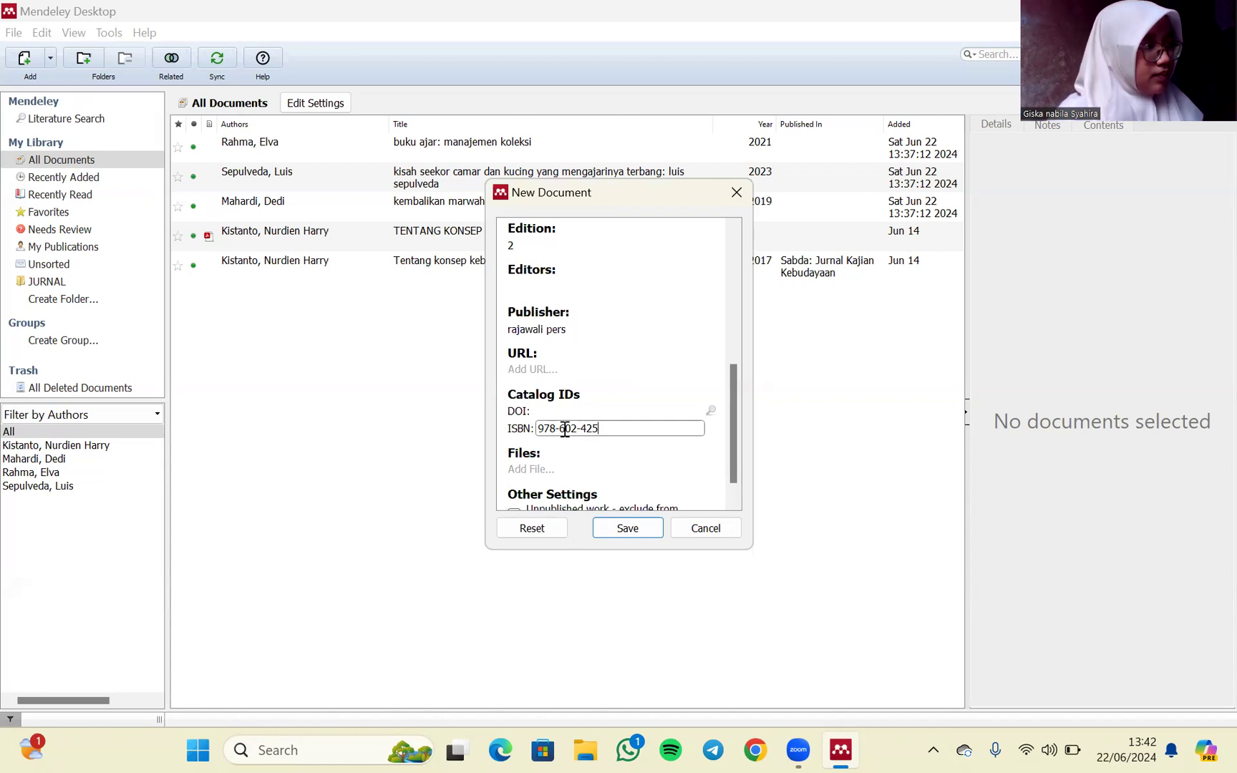
pyautogui.write('-643')
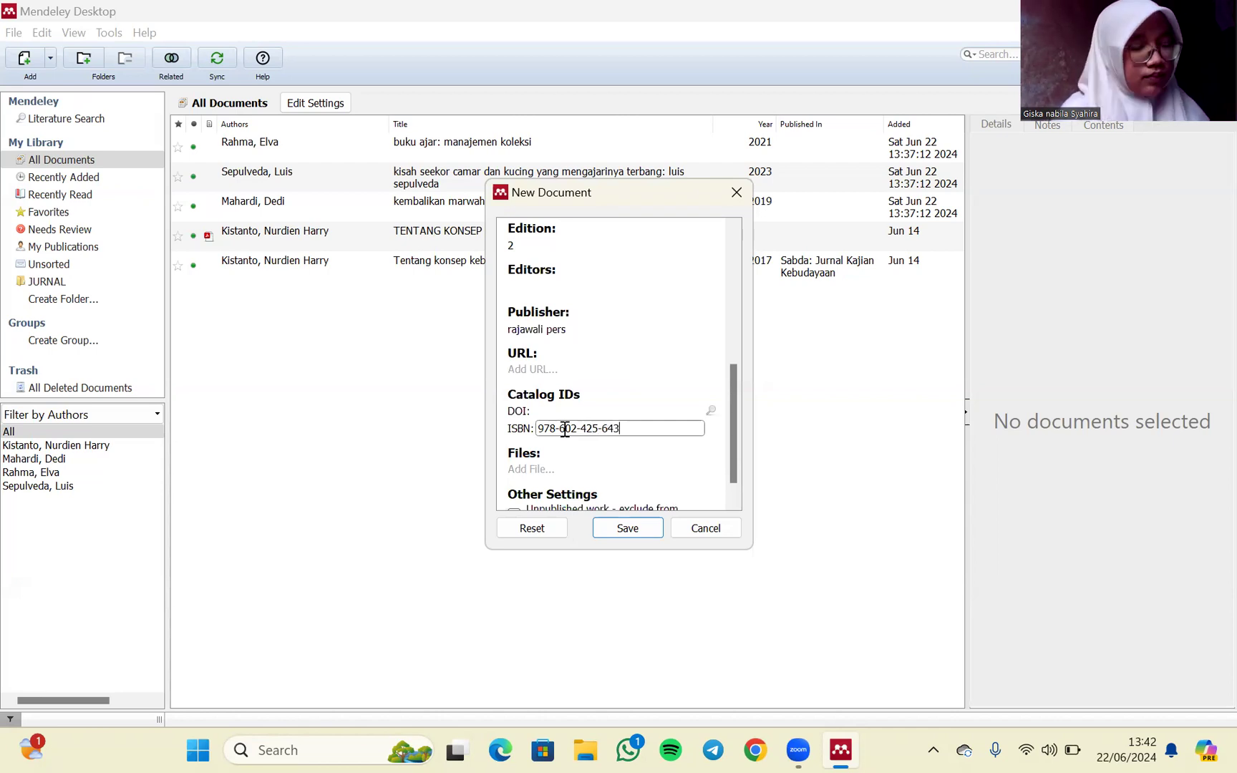
pyautogui.write('-2')
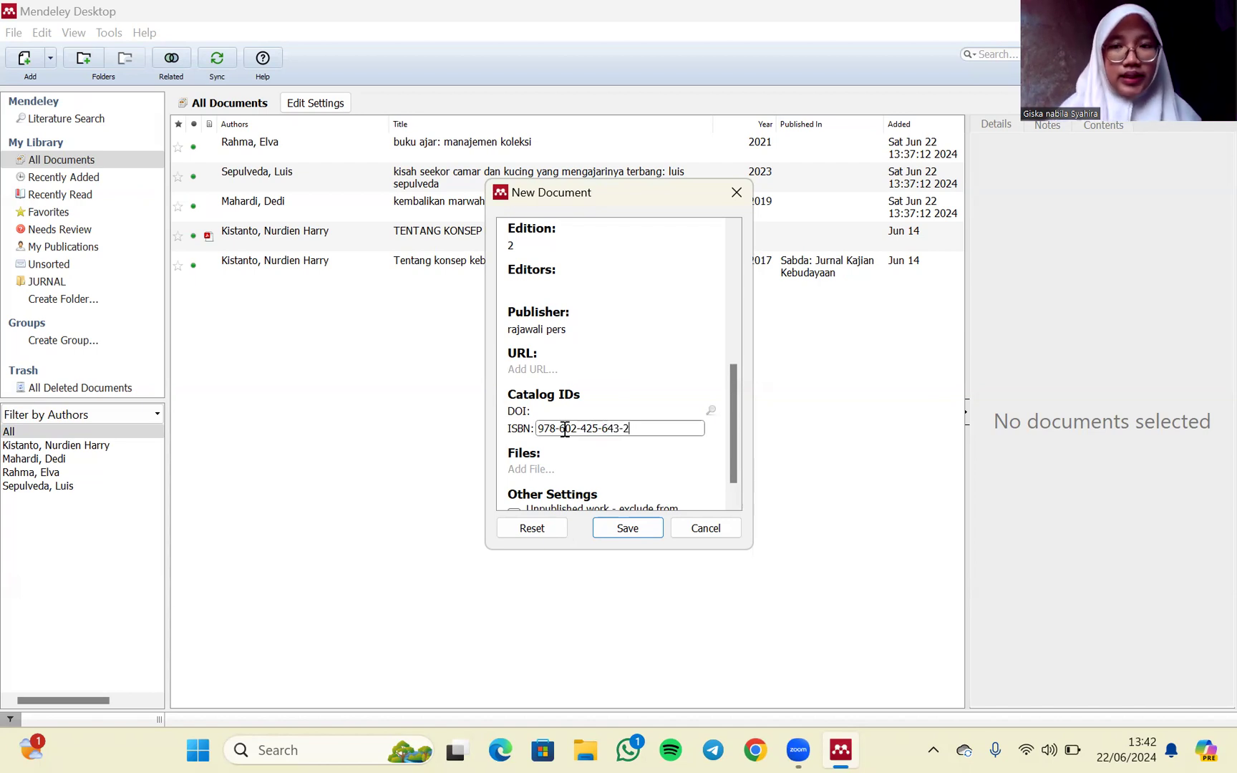
pyautogui.click(627, 529)
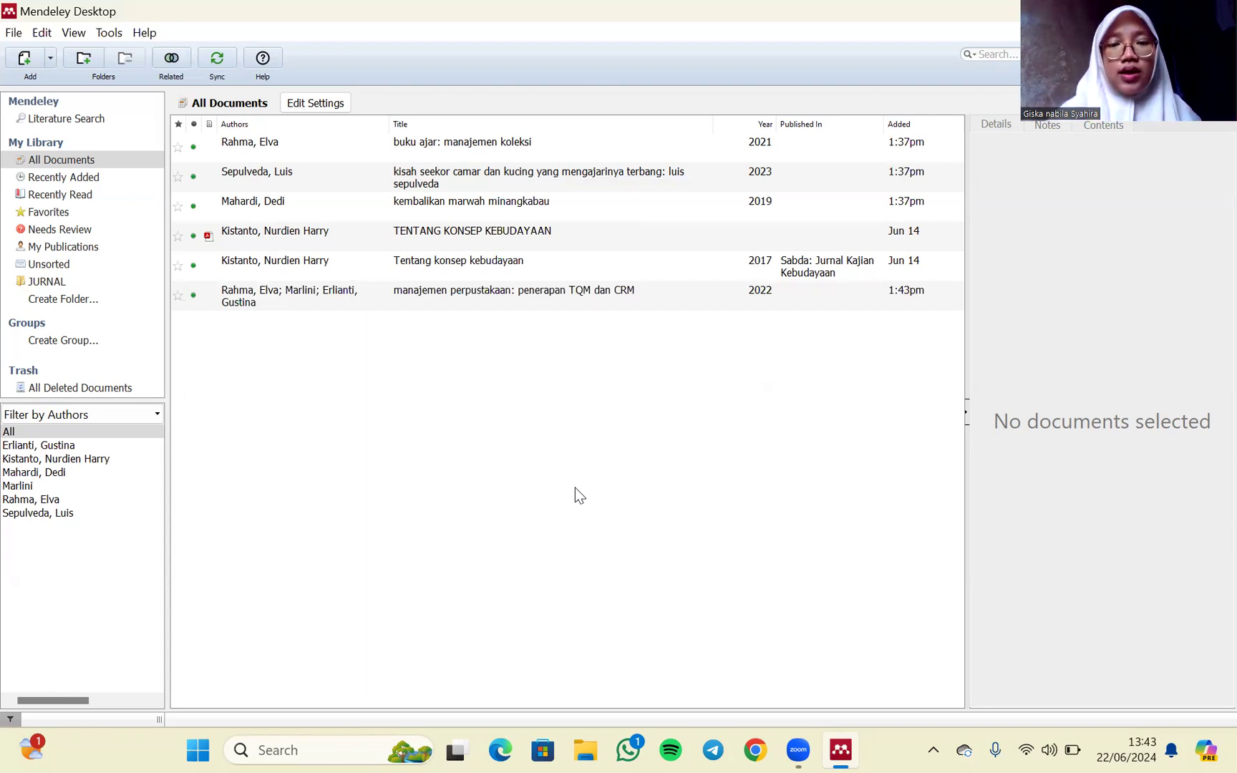
# - Switch to Chrome, search Google for "ebook" and open the Google Buku site
pyautogui.click(755, 749)
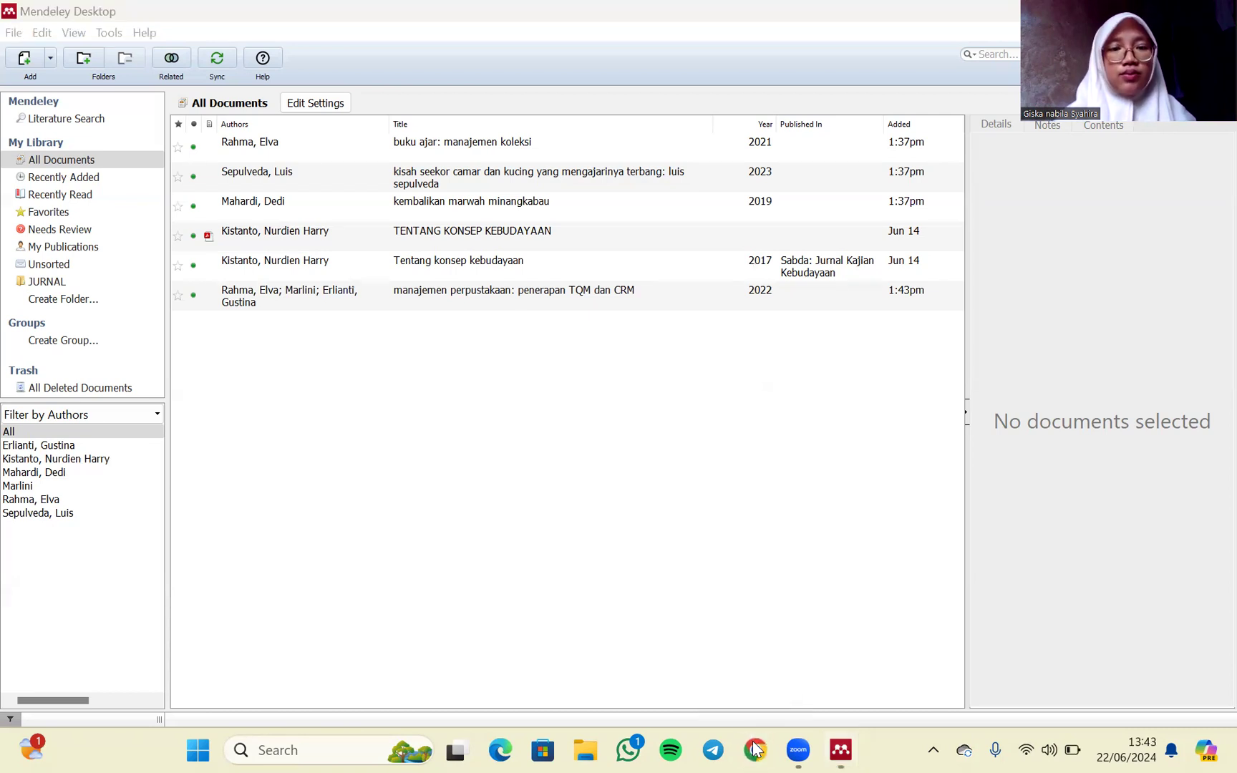
pyautogui.click(439, 458)
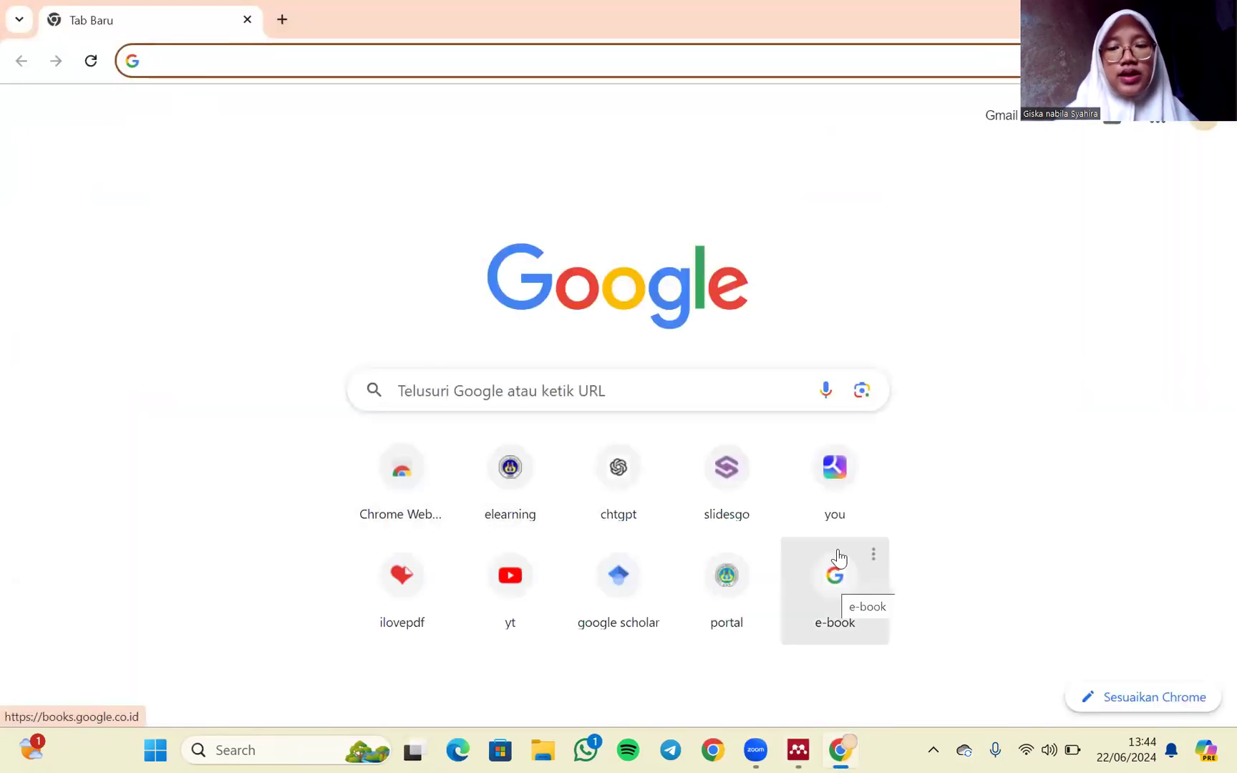
pyautogui.click(522, 395)
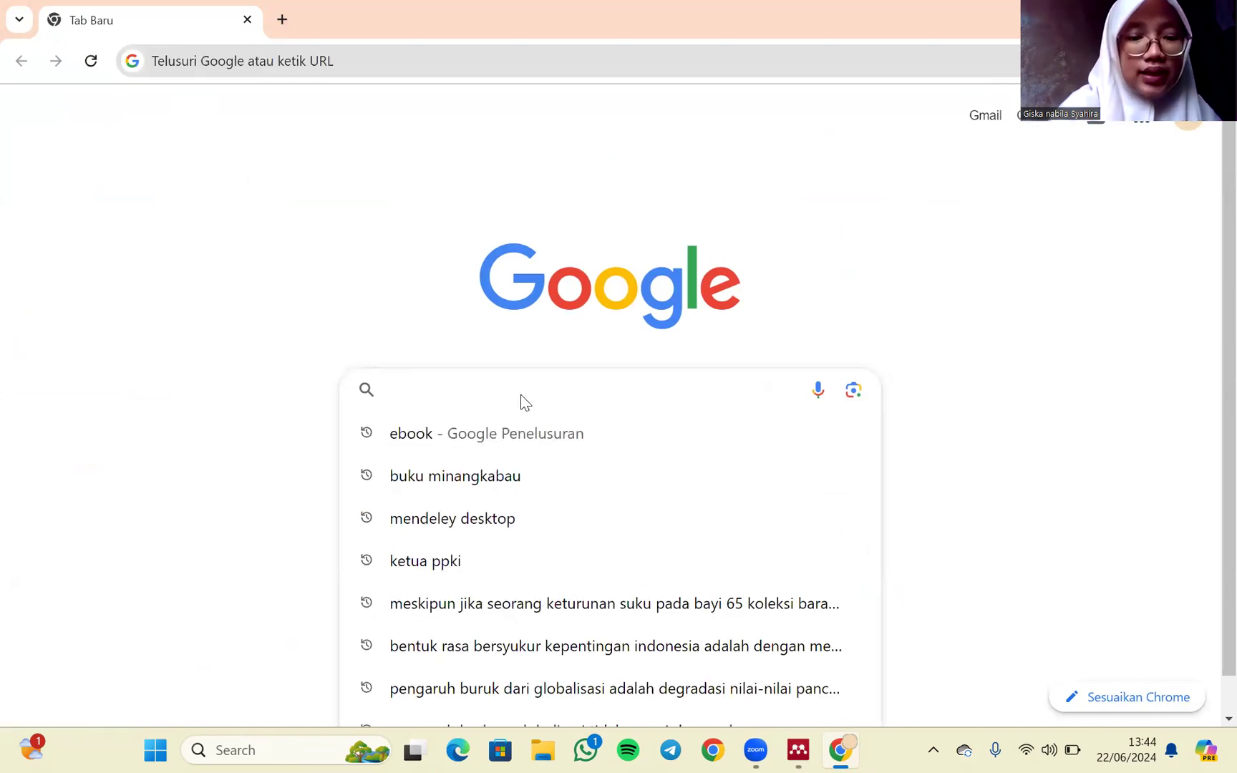
pyautogui.write('ebook')
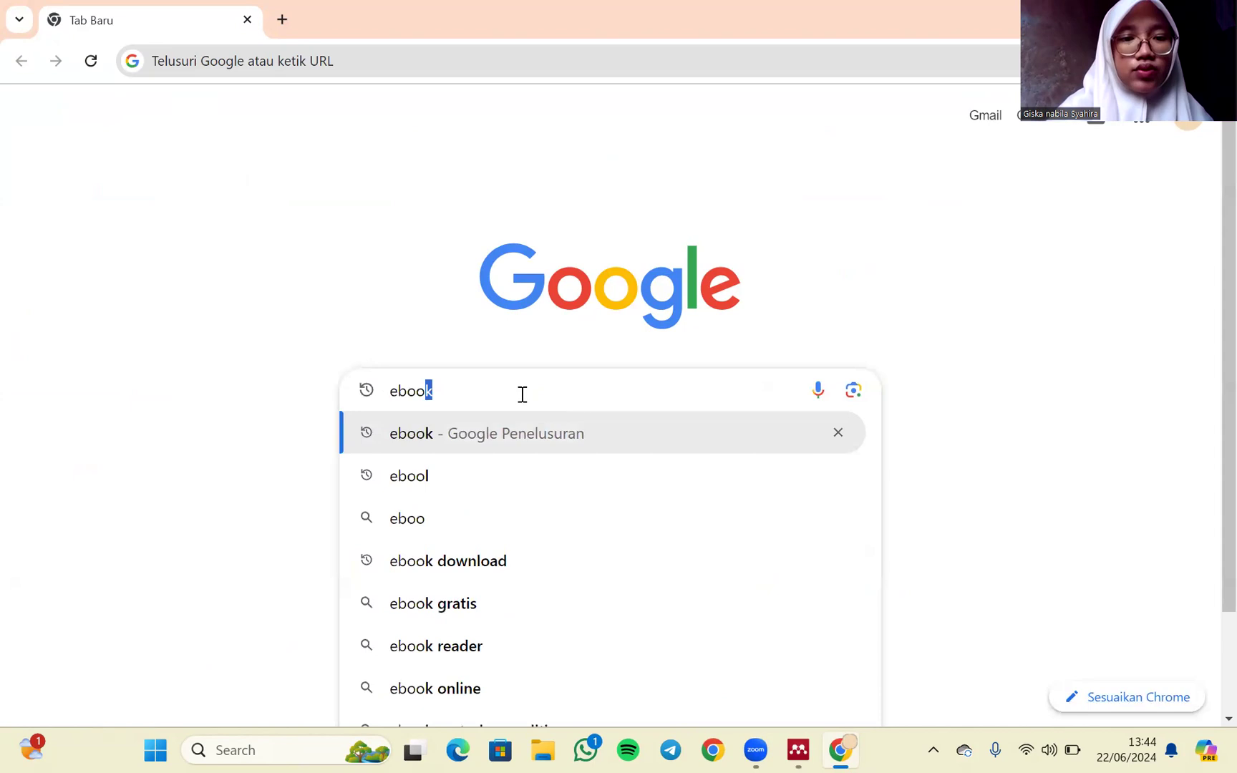
pyautogui.press('Return')
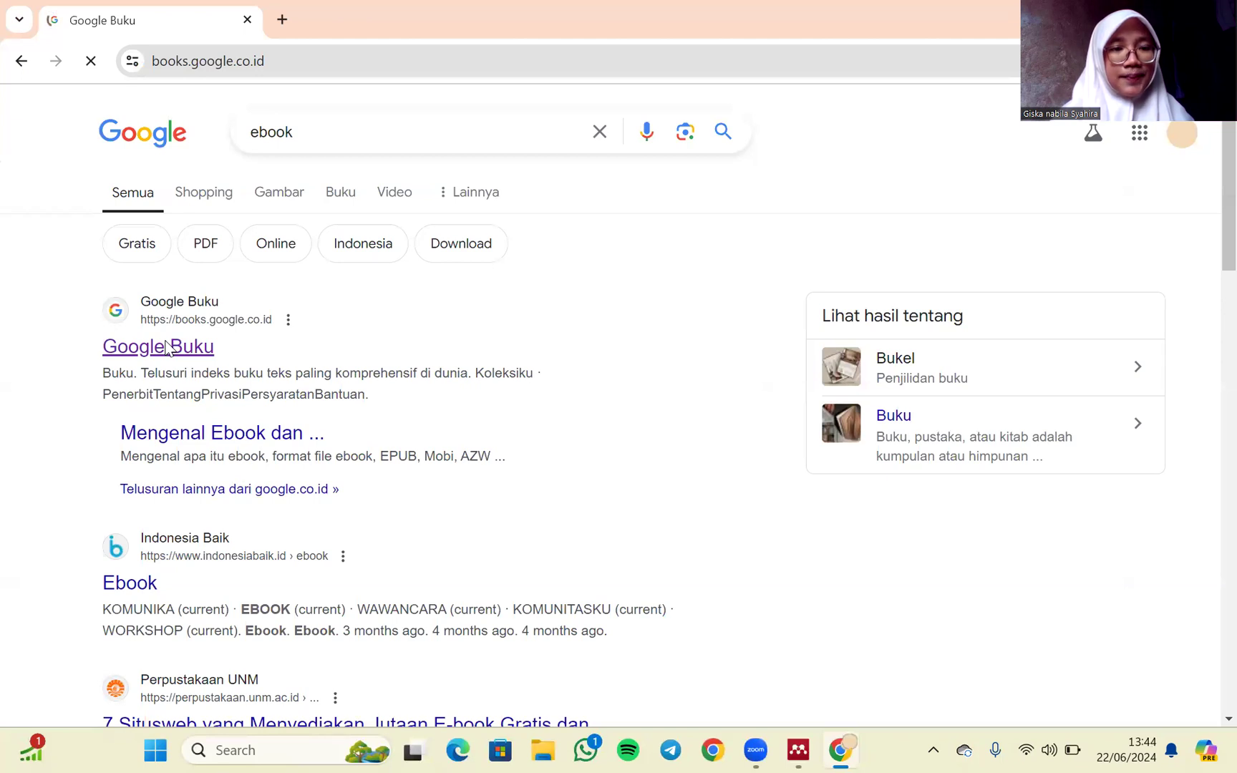
# - Search Google Buku for "buku minangkabau" and view the copyright page in the preview of "Carano Adat Alam Minangkabau"
pyautogui.click(391, 379)
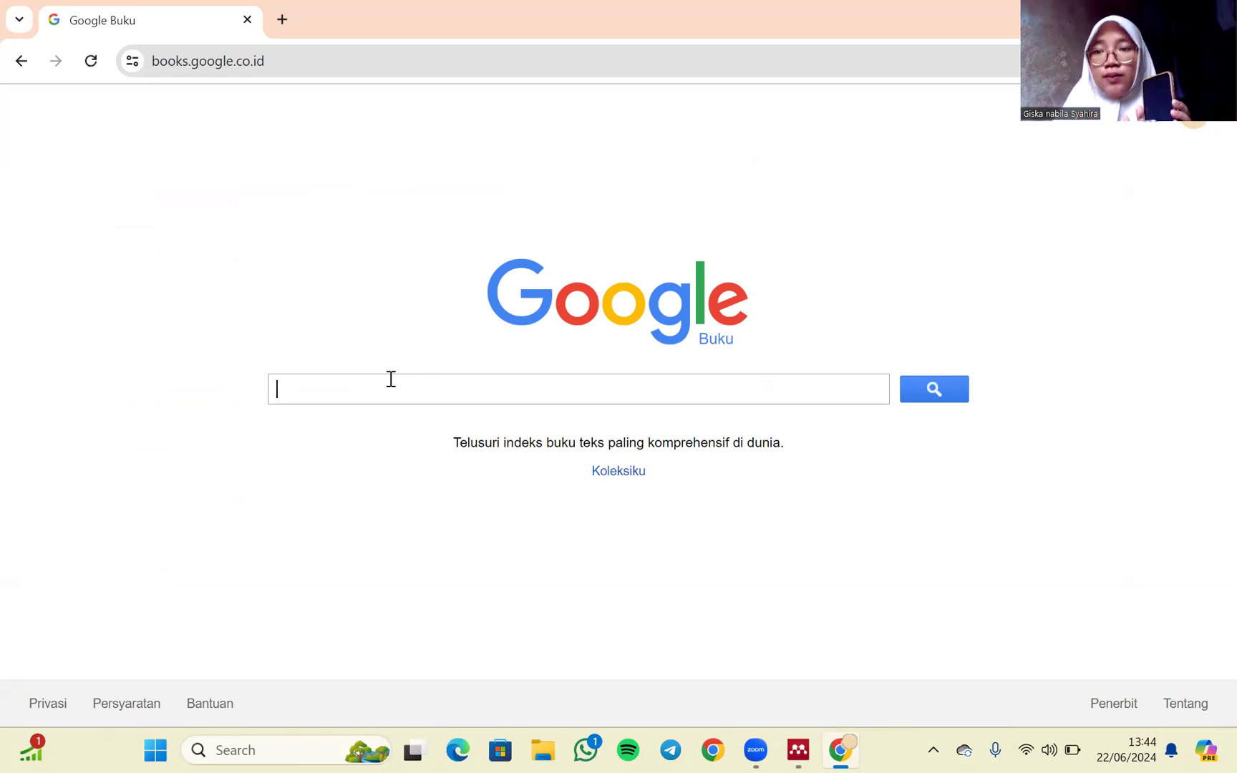
pyautogui.write('buku mi')
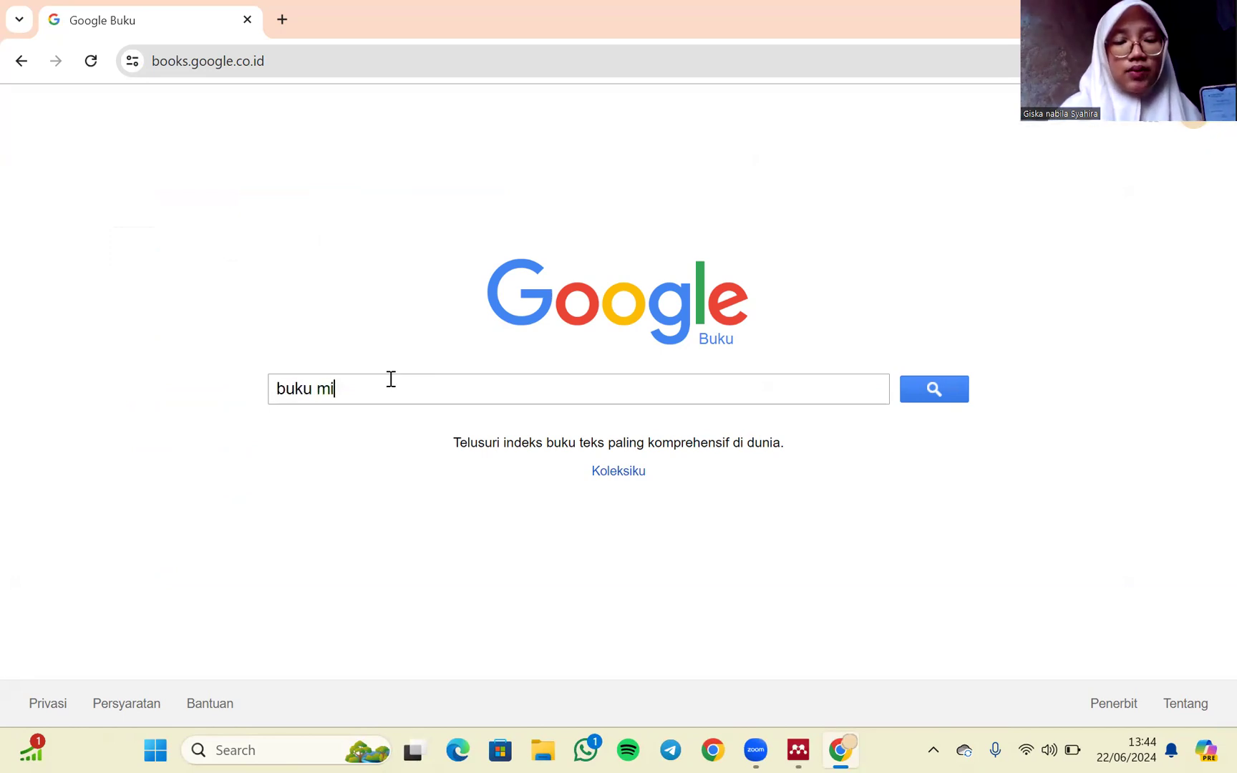
pyautogui.write('nangkabau')
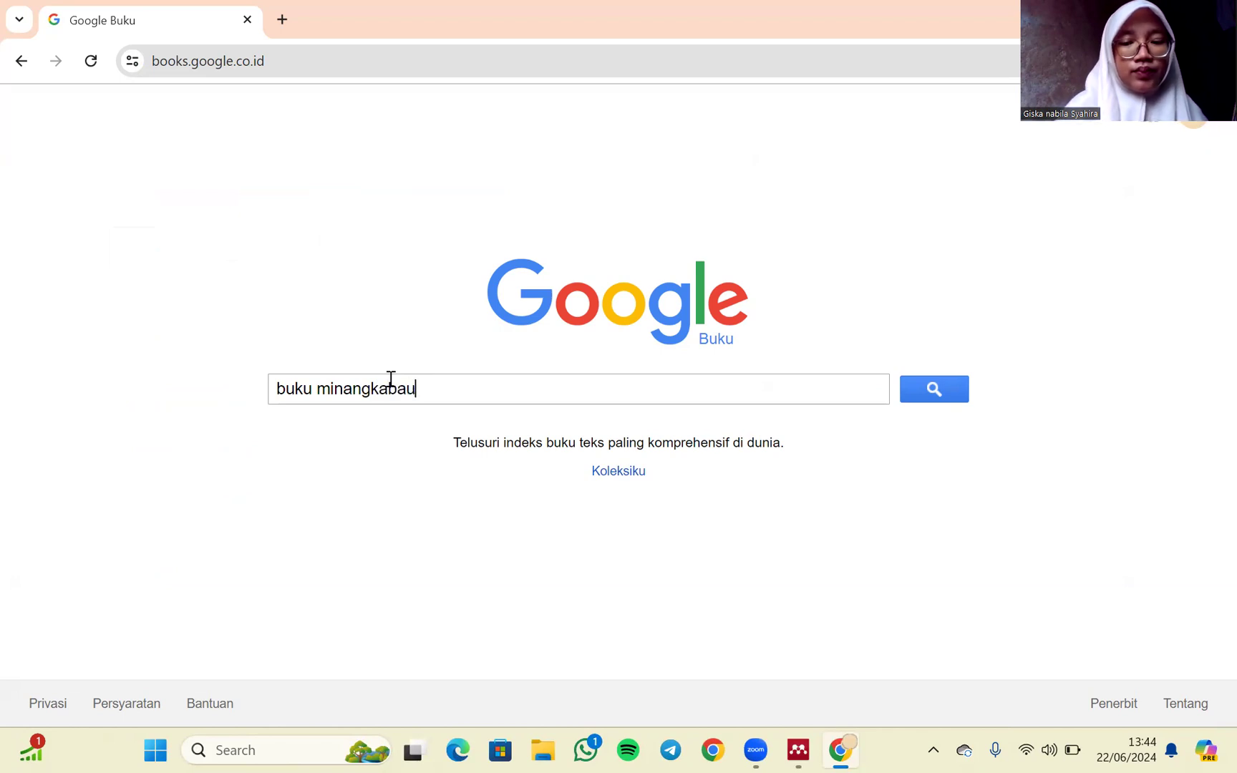
pyautogui.press('Return')
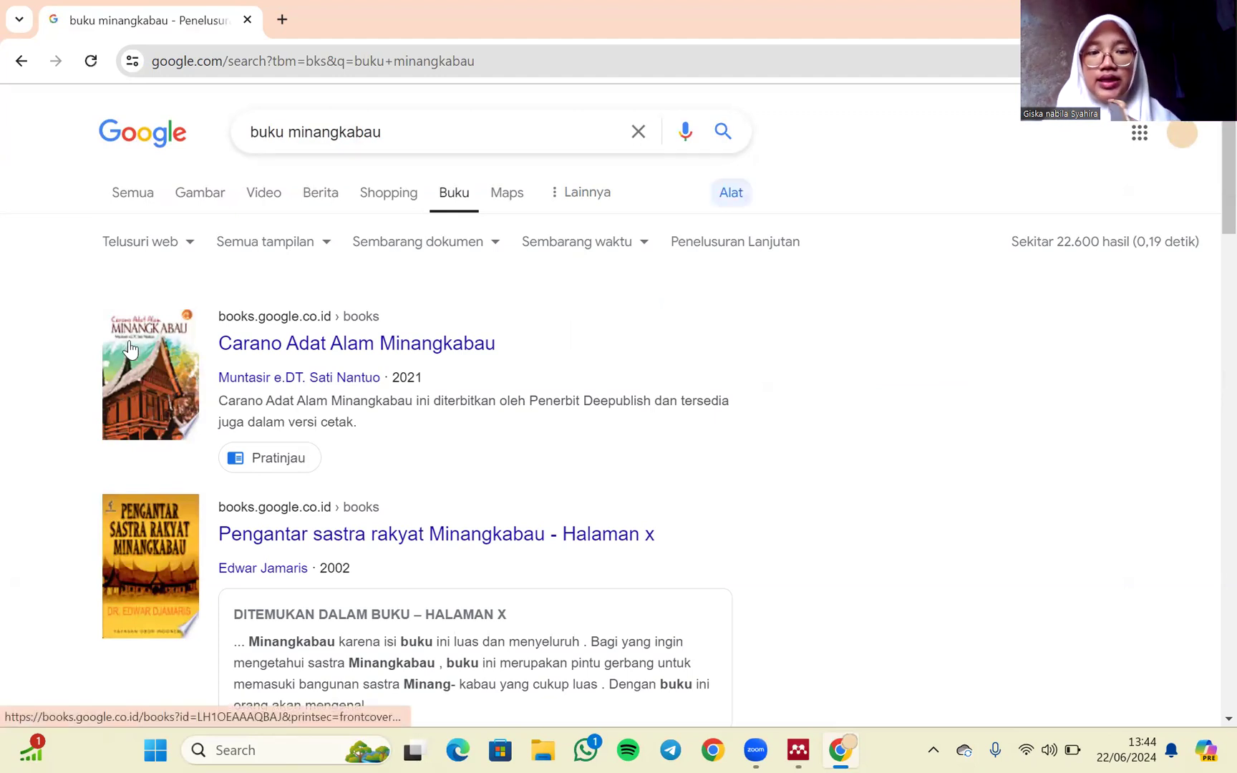
pyautogui.click(227, 341)
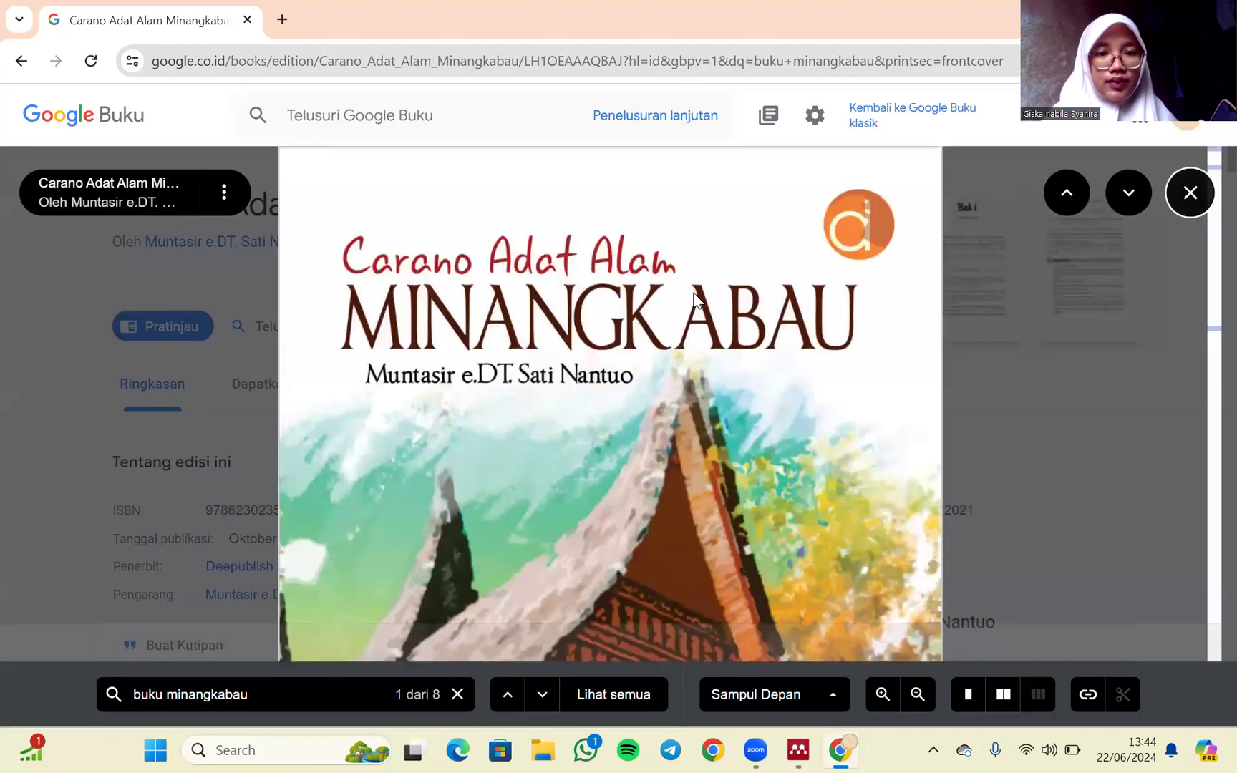
pyautogui.scroll(-10, 693, 292)
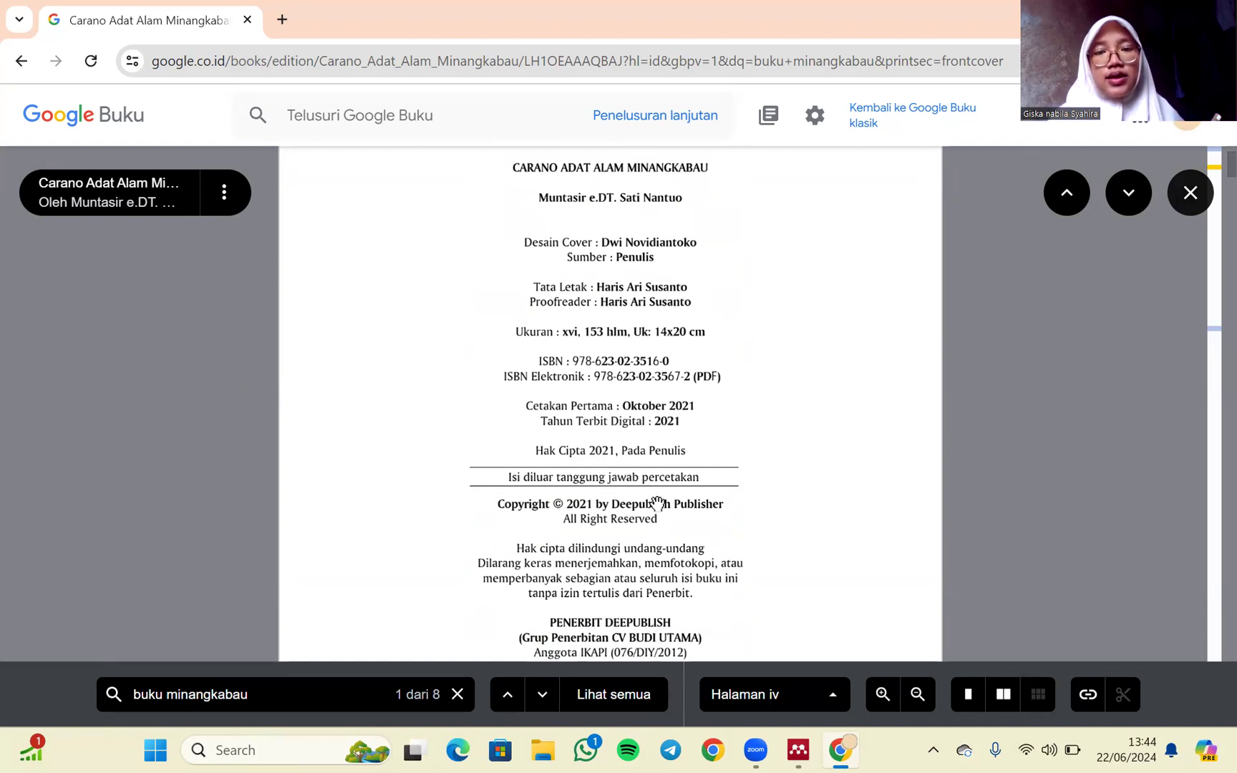
# - Switch back to Mendeley Desktop and start another manual library entry with the document type Book
pyautogui.click(799, 750)
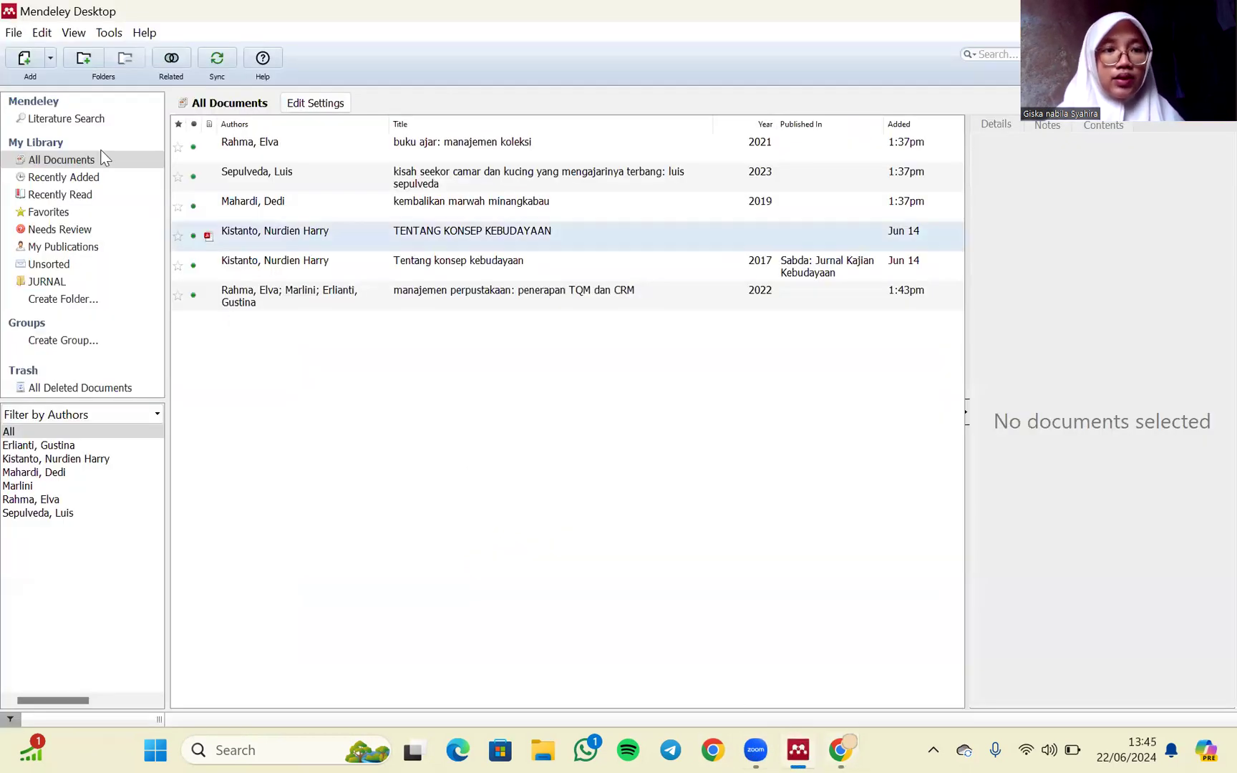
pyautogui.click(48, 59)
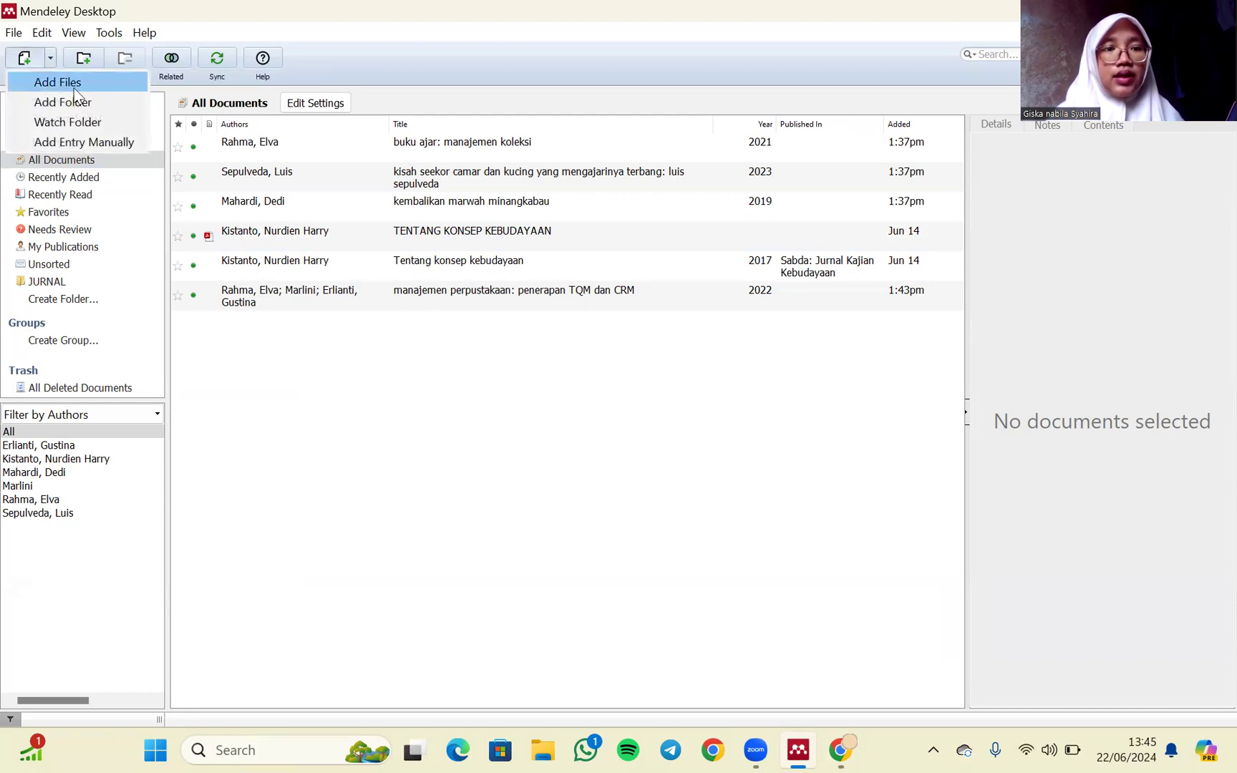
pyautogui.click(87, 142)
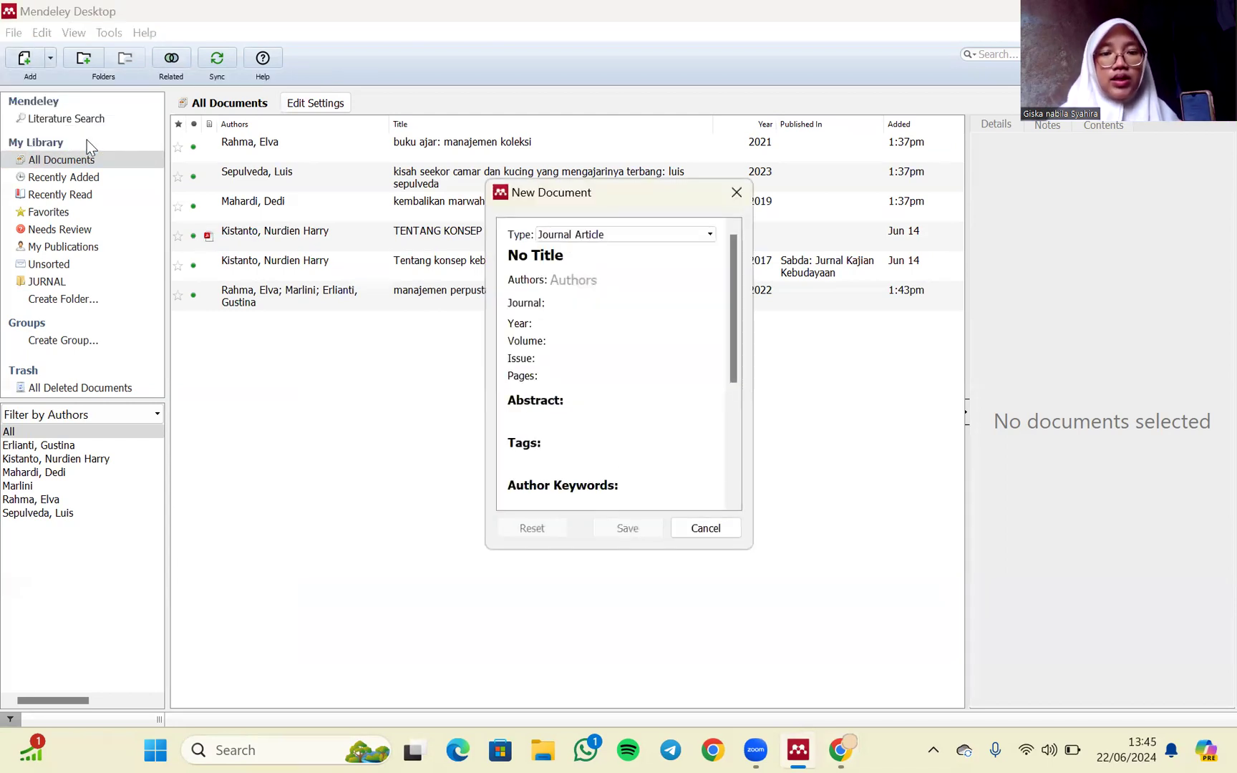
pyautogui.click(566, 237)
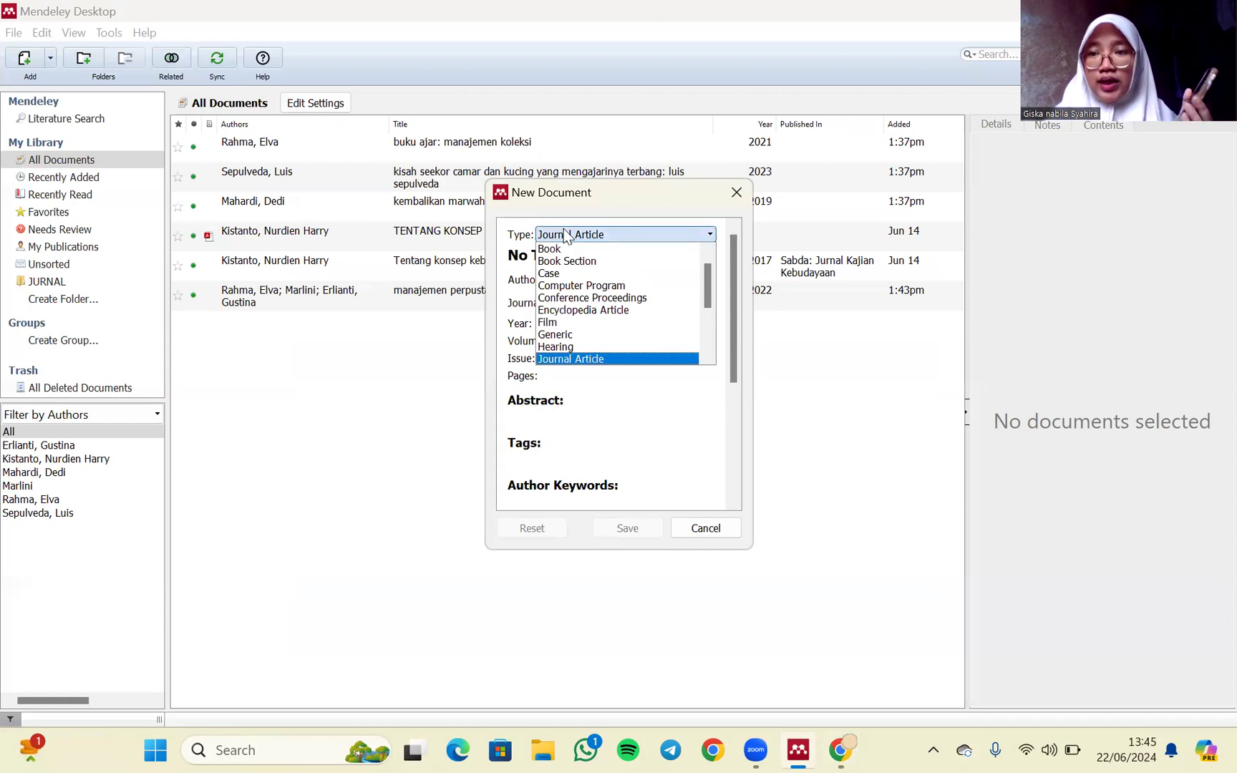
pyautogui.click(570, 251)
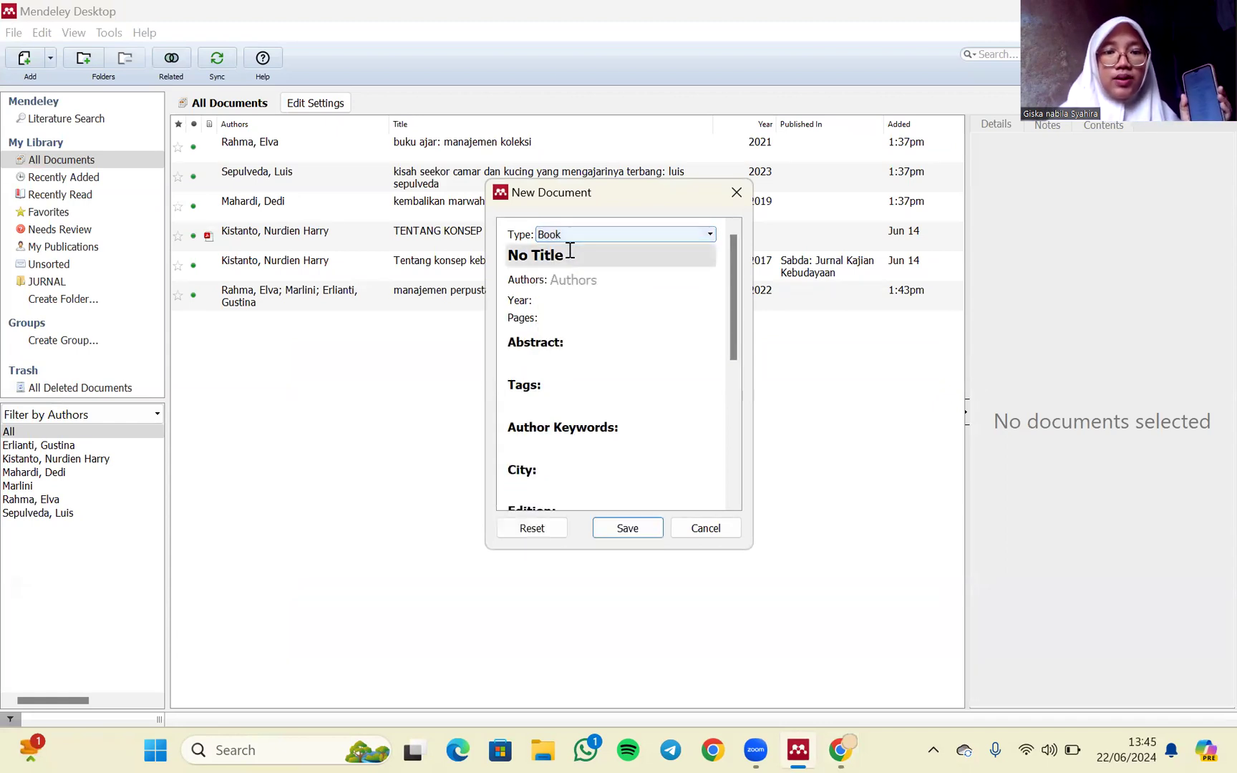
# - Enter "carano adat alam minangkabau" as the title of the new book entry
pyautogui.click(570, 255)
pyautogui.press('BackSpace')
pyautogui.press('BackSpace')
pyautogui.press('BackSpace')
pyautogui.press('BackSpace')
pyautogui.press('BackSpace')
pyautogui.press('BackSpace')
pyautogui.press('BackSpace')
pyautogui.press('BackSpace')
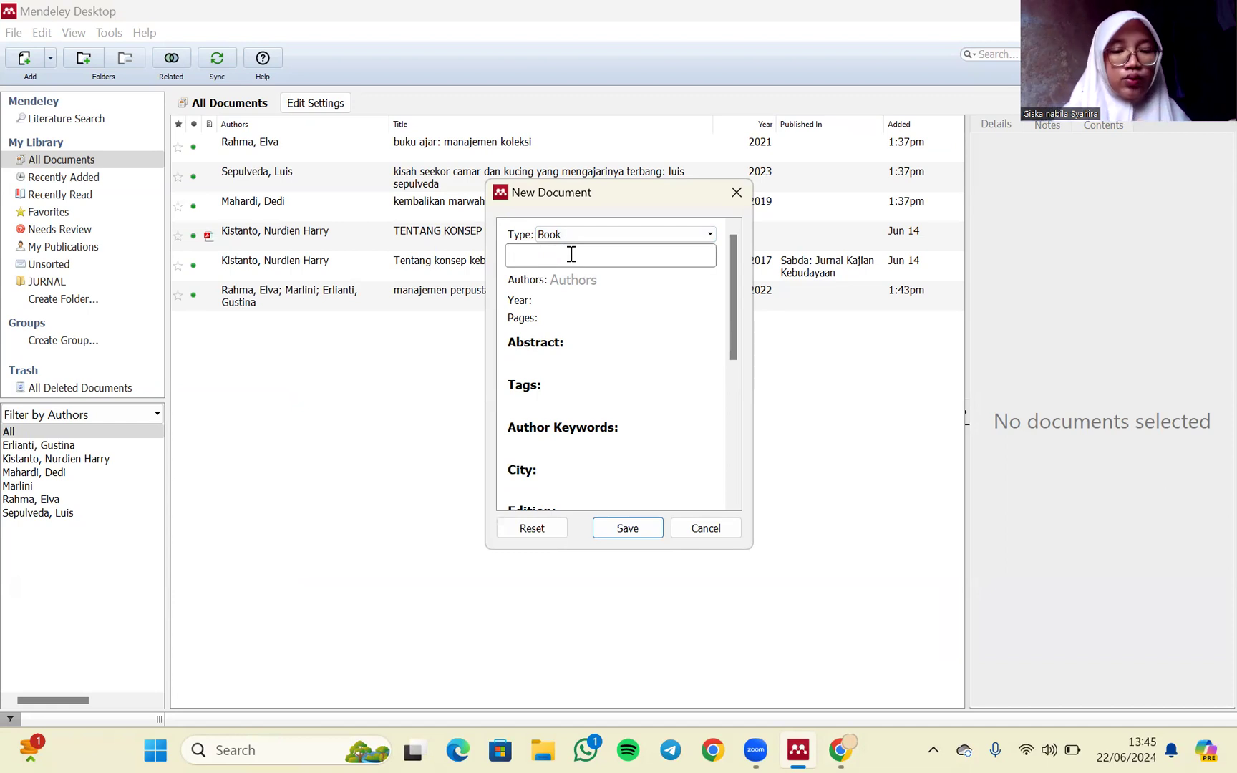
pyautogui.write('cara')
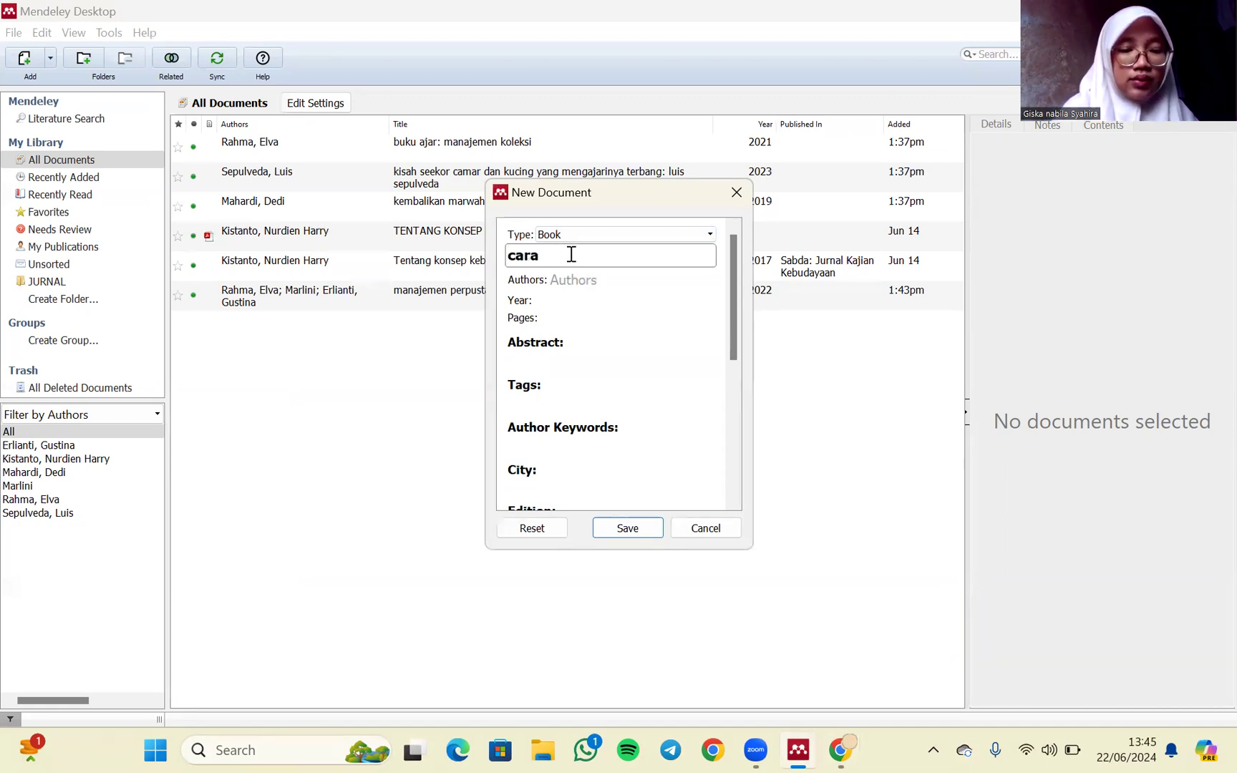
pyautogui.write('no ')
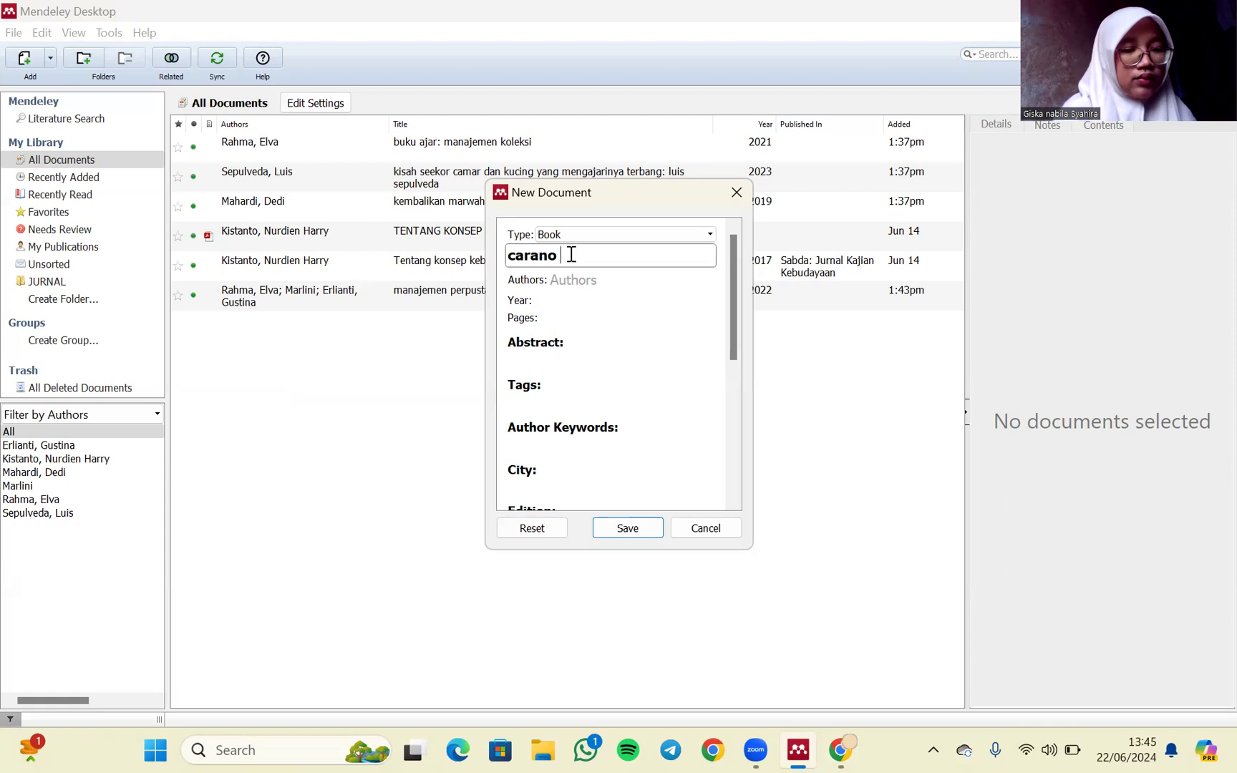
pyautogui.write('adat')
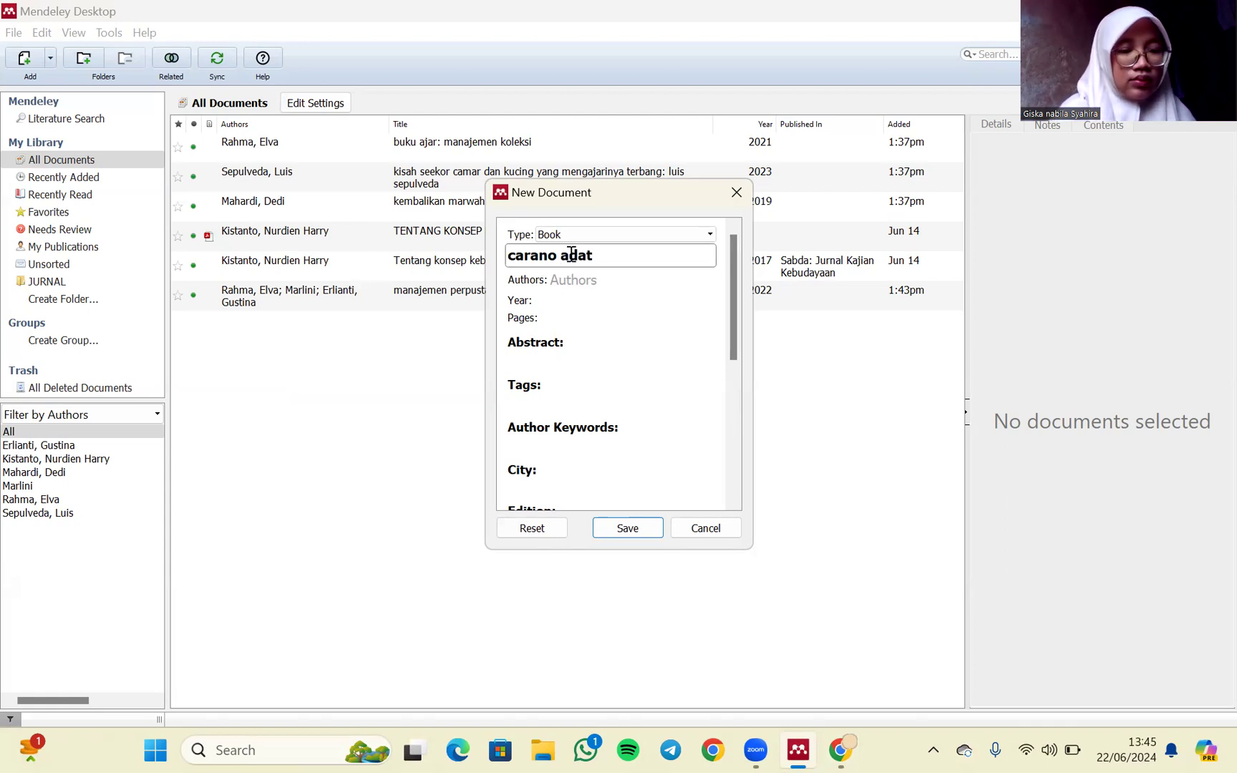
pyautogui.write(' alam minangkabau')
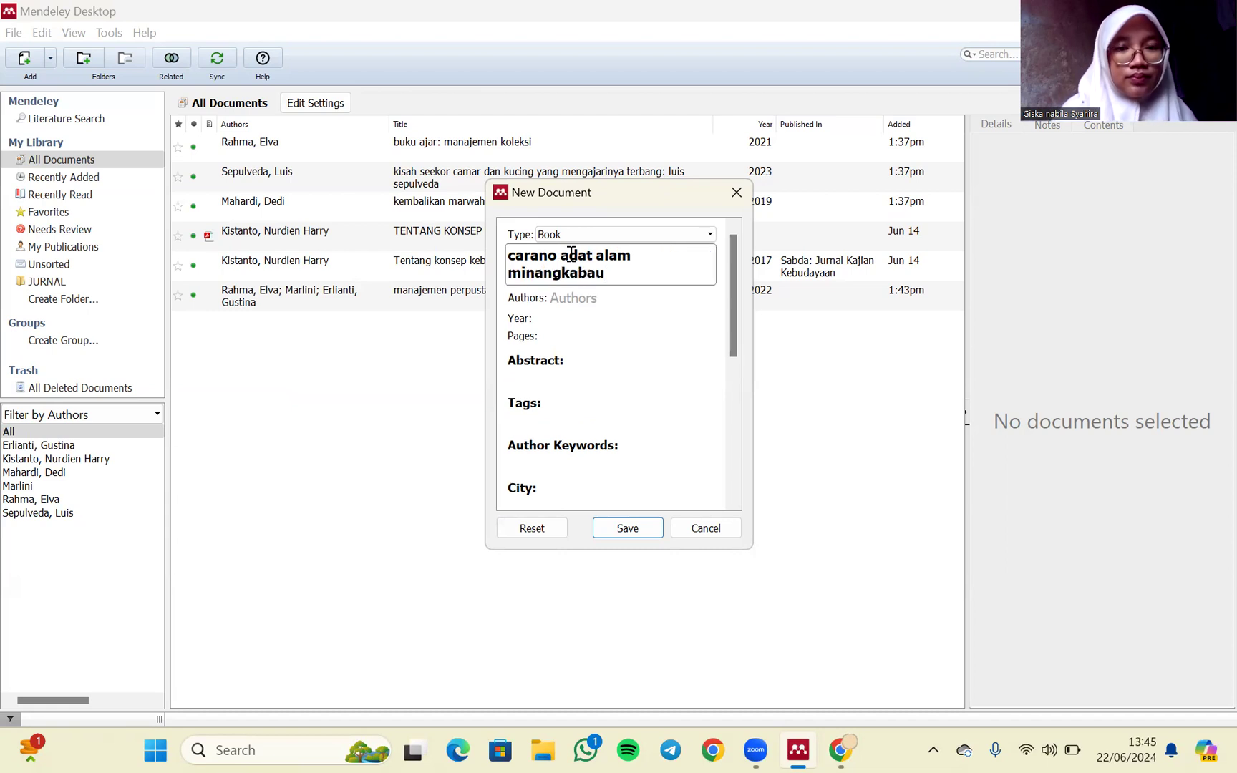
# - Enter the book author's name and set the publication year to 2021
pyautogui.click(593, 297)
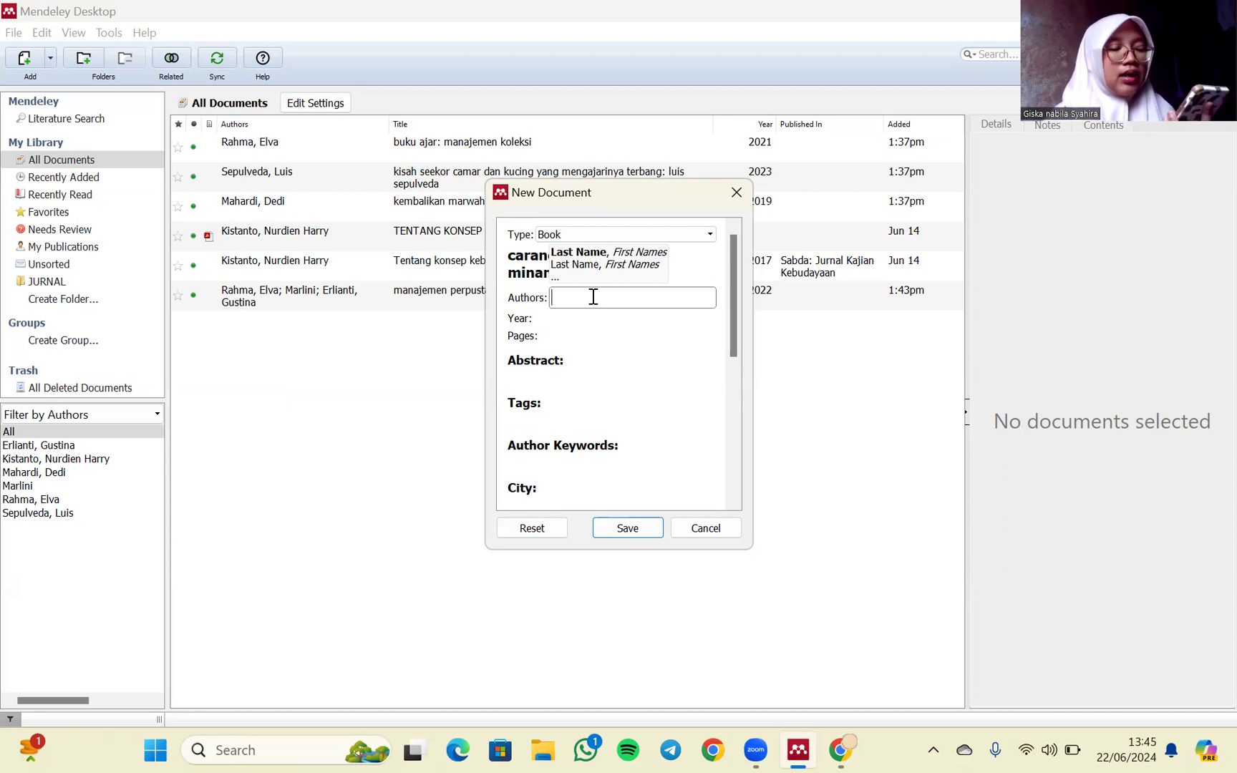
pyautogui.write('m')
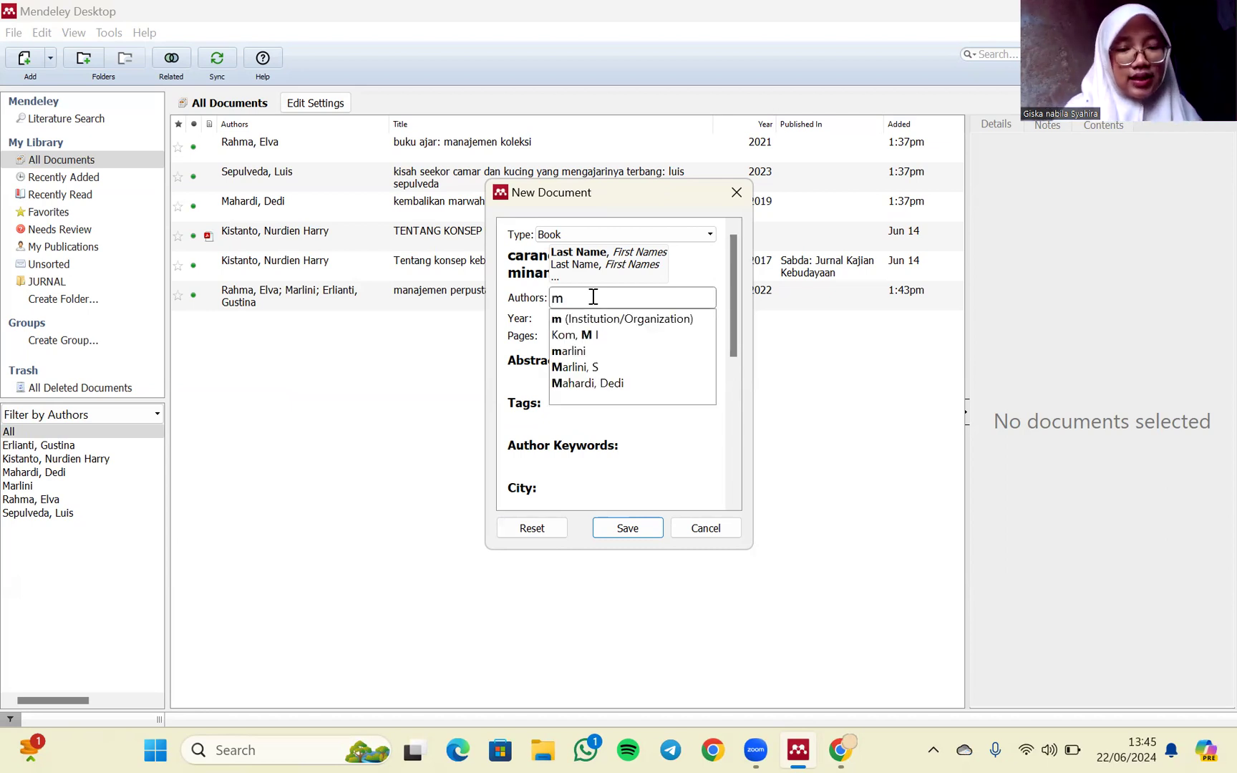
pyautogui.write('untasir')
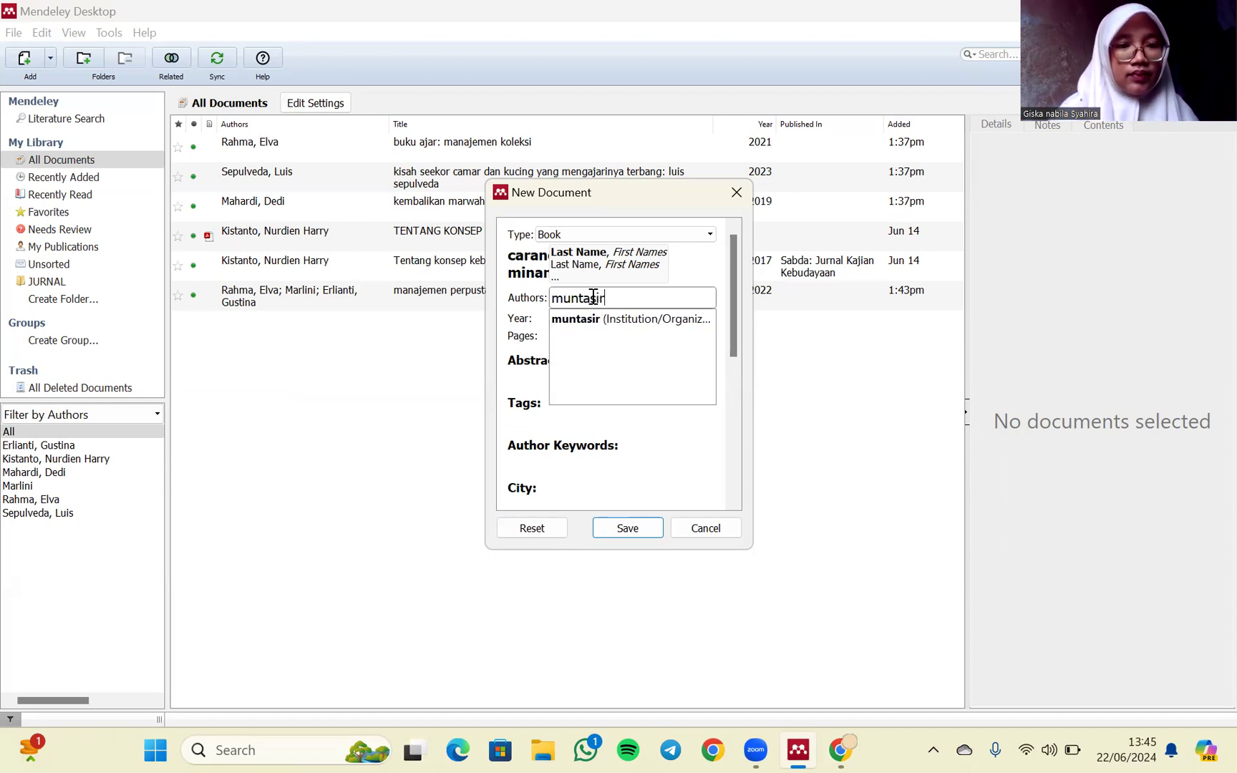
pyautogui.press('Return')
pyautogui.click(552, 320)
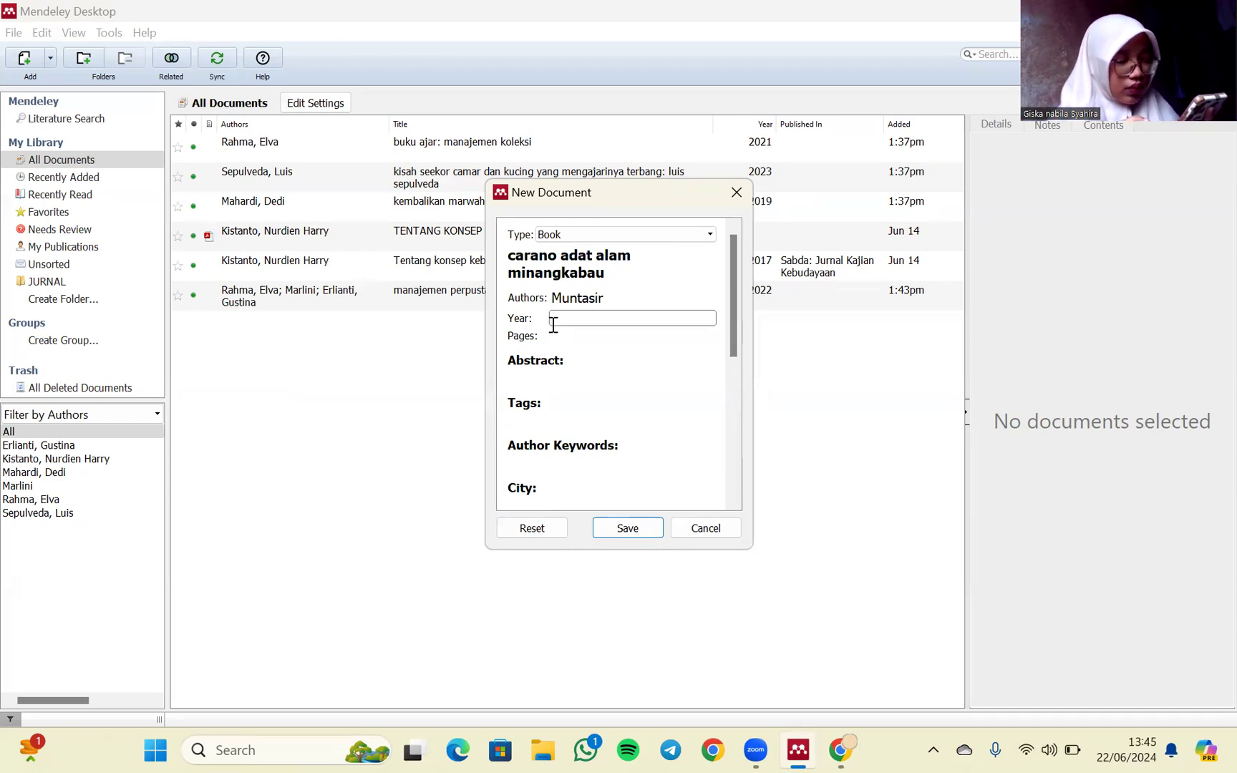
pyautogui.write('2021')
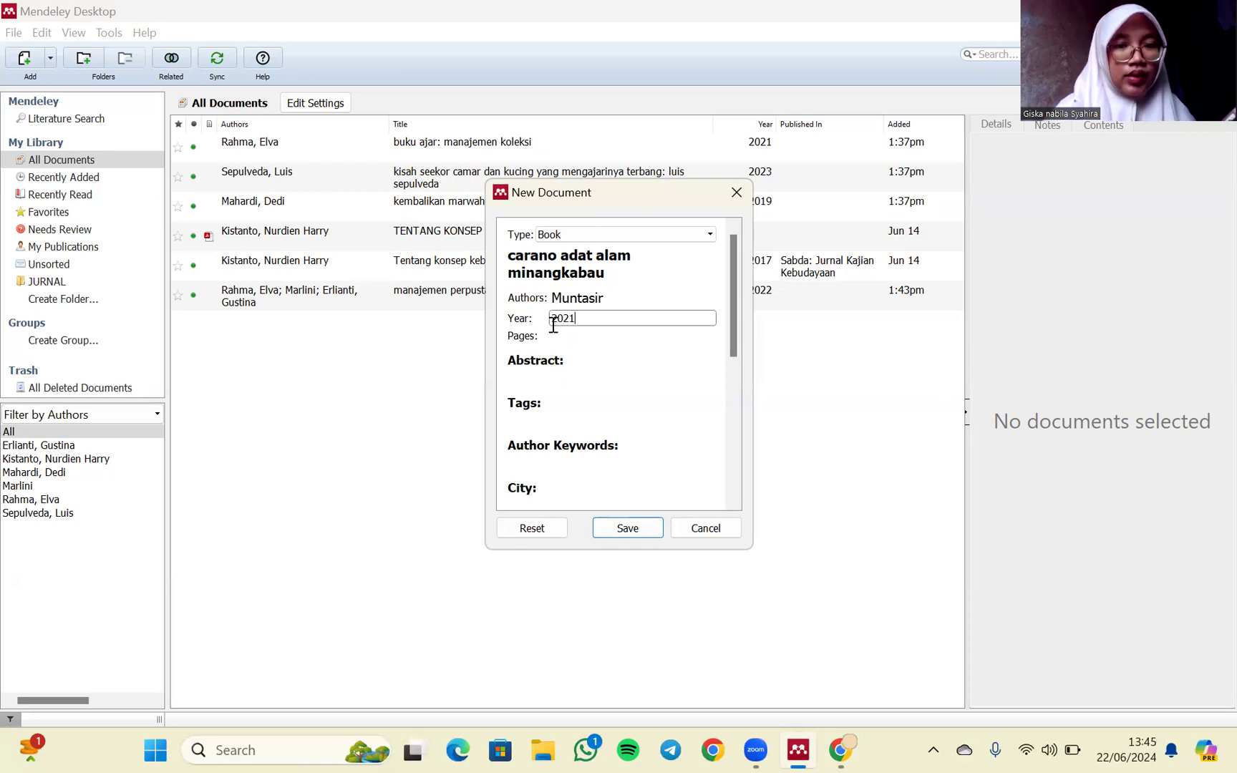
# - Switch to Chrome and examine the end of the Google Buku preview for the book's last page number
pyautogui.click(558, 336)
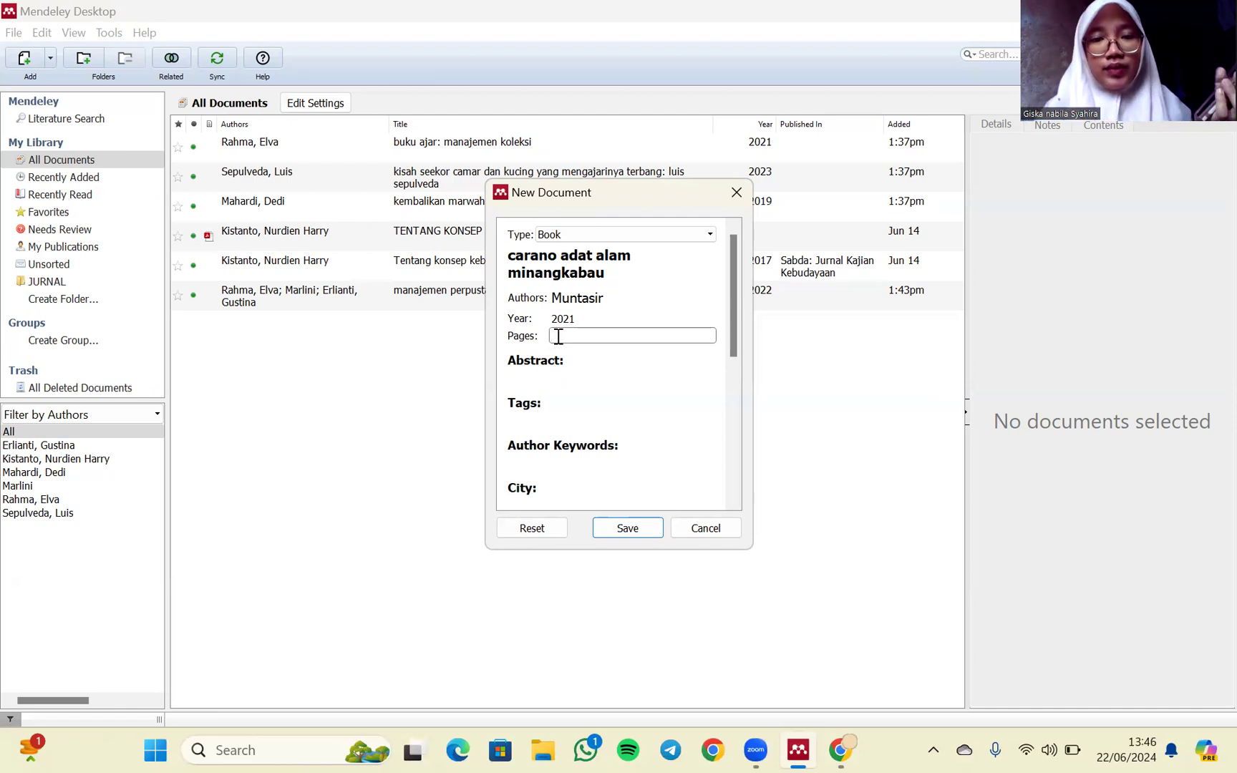
pyautogui.click(838, 750)
pyautogui.scroll(-10, 783, 538)
pyautogui.scroll(-10, 783, 538)
pyautogui.scroll(-15, 783, 538)
pyautogui.scroll(-10, 783, 538)
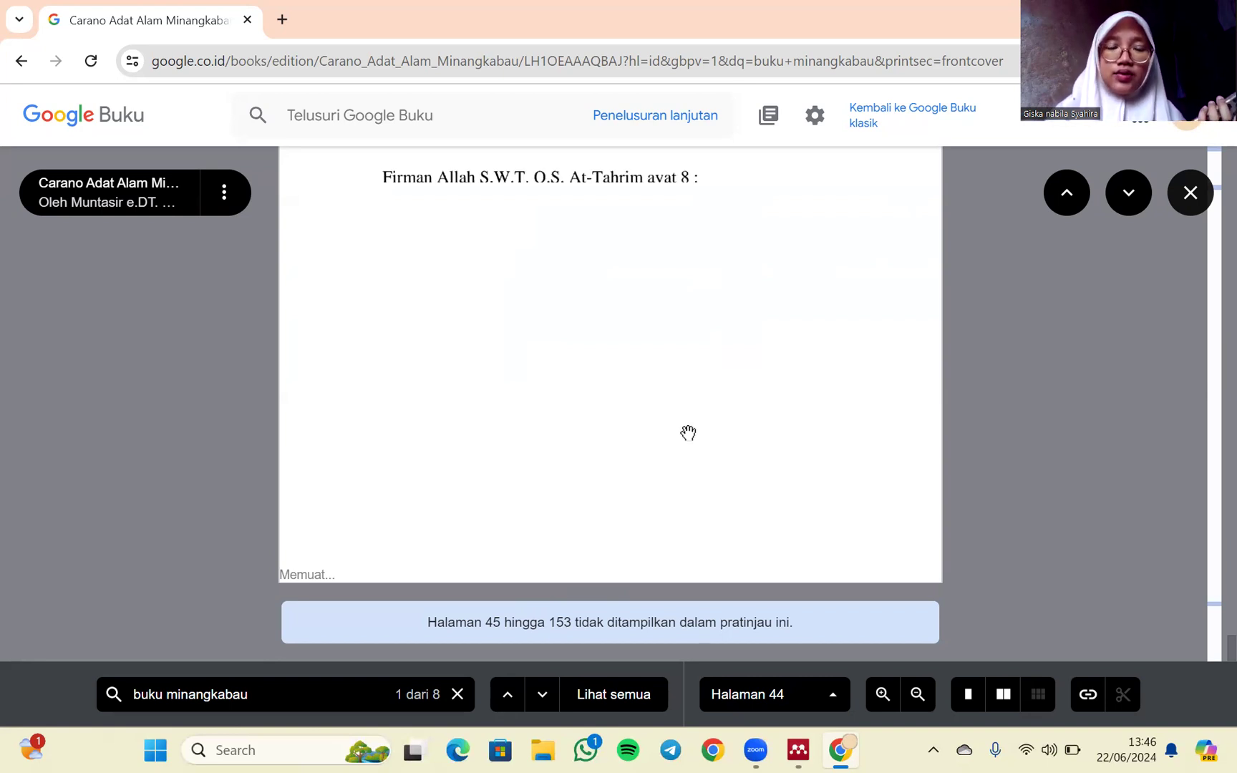
pyautogui.scroll(10, 688, 433)
pyautogui.scroll(-10, 688, 434)
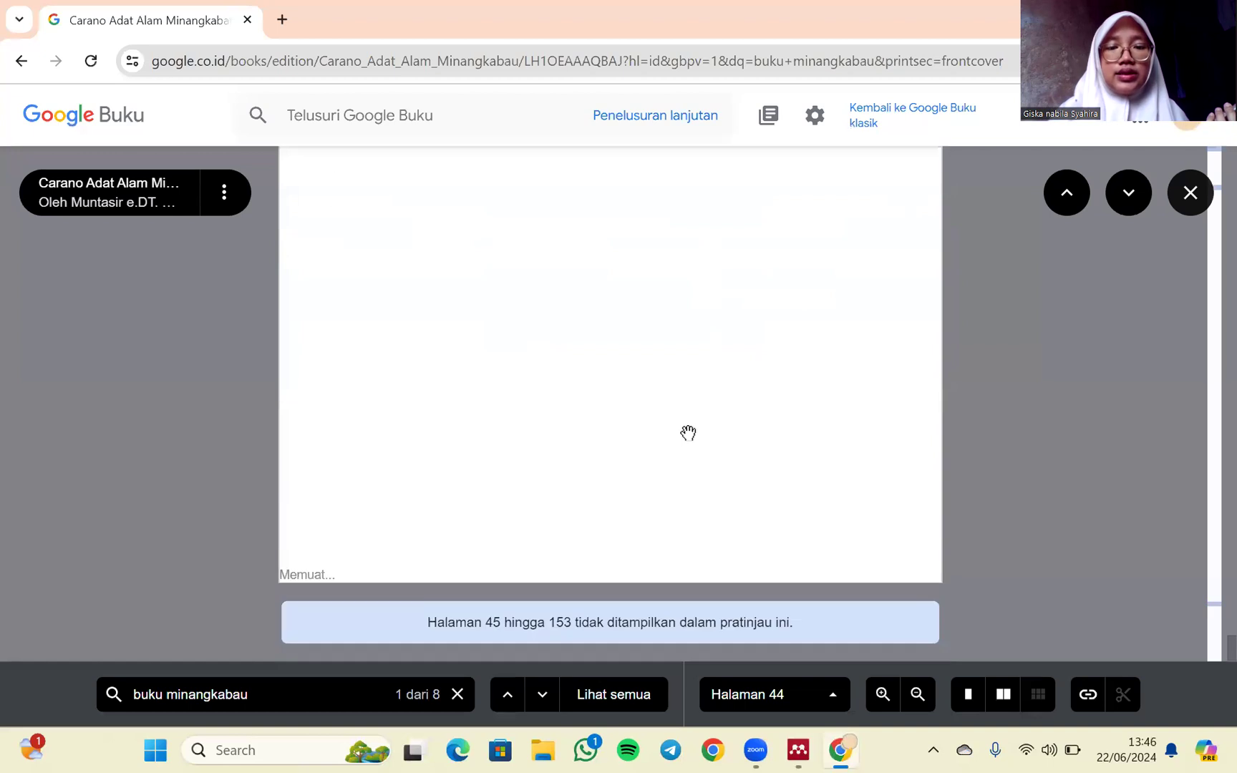
# - Switch back to Mendeley Desktop and enter 153 as the book's pages
pyautogui.click(799, 750)
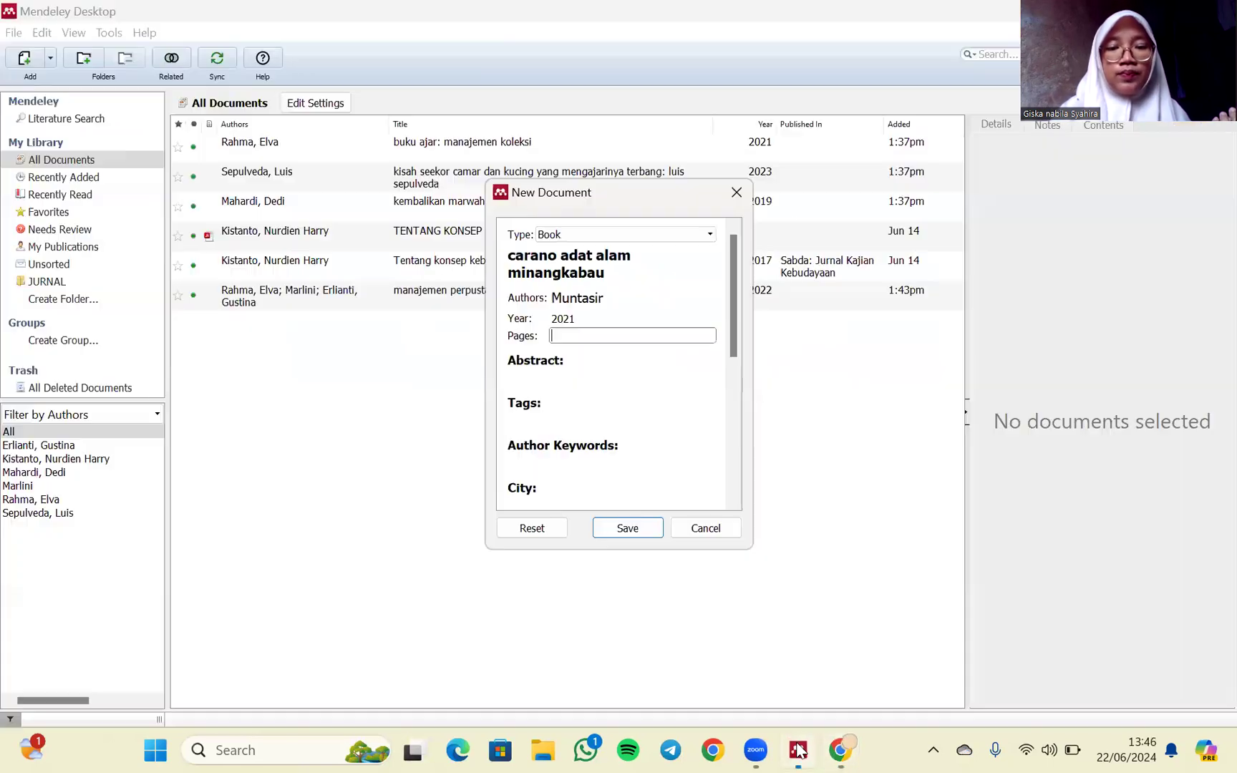
pyautogui.click(638, 335)
pyautogui.write('15')
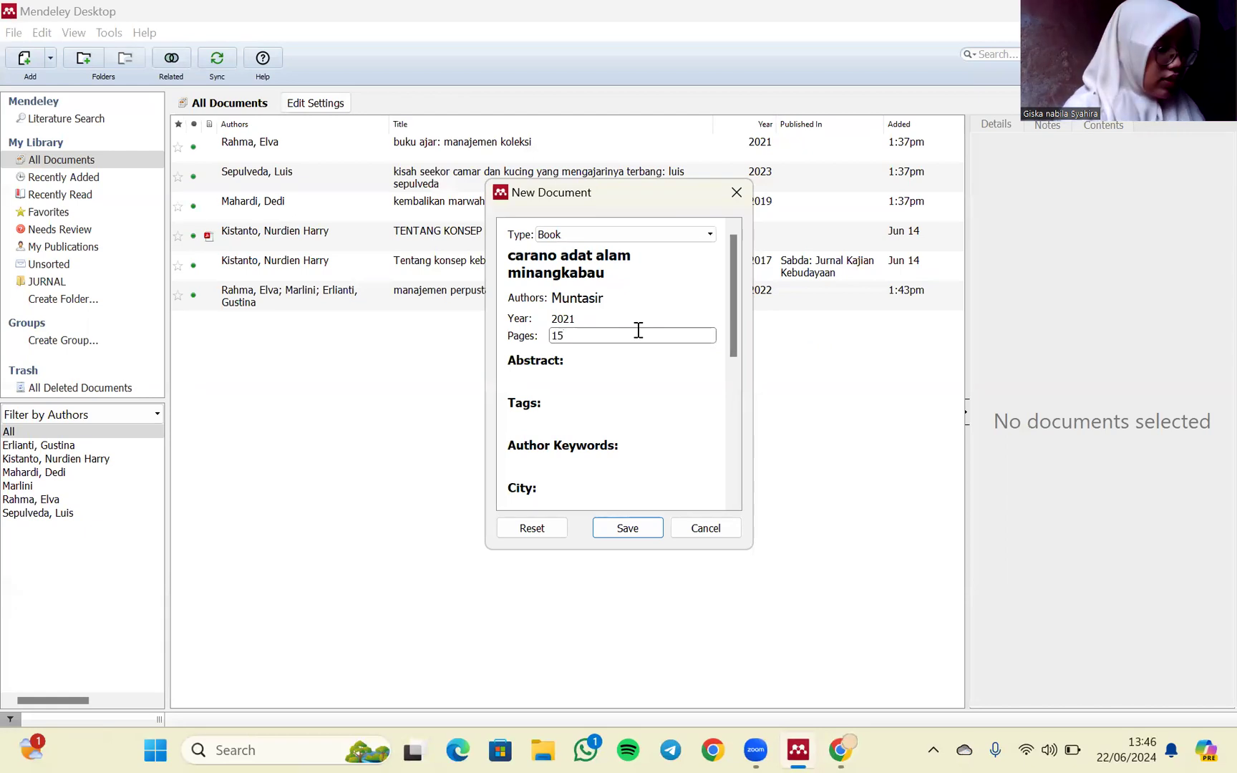
pyautogui.write('3')
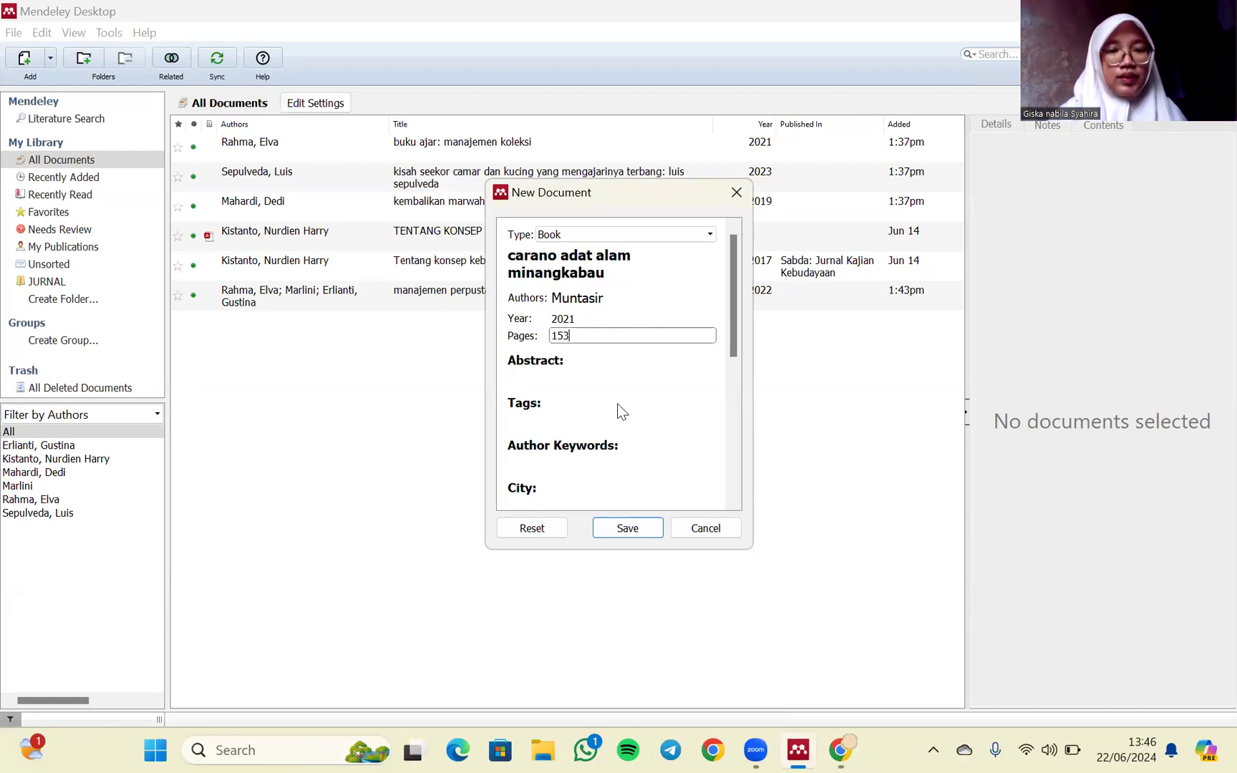
# - Enter yogyakarta as the book's city and 1 as its edition
pyautogui.scroll(-3, 617, 410)
pyautogui.click(591, 387)
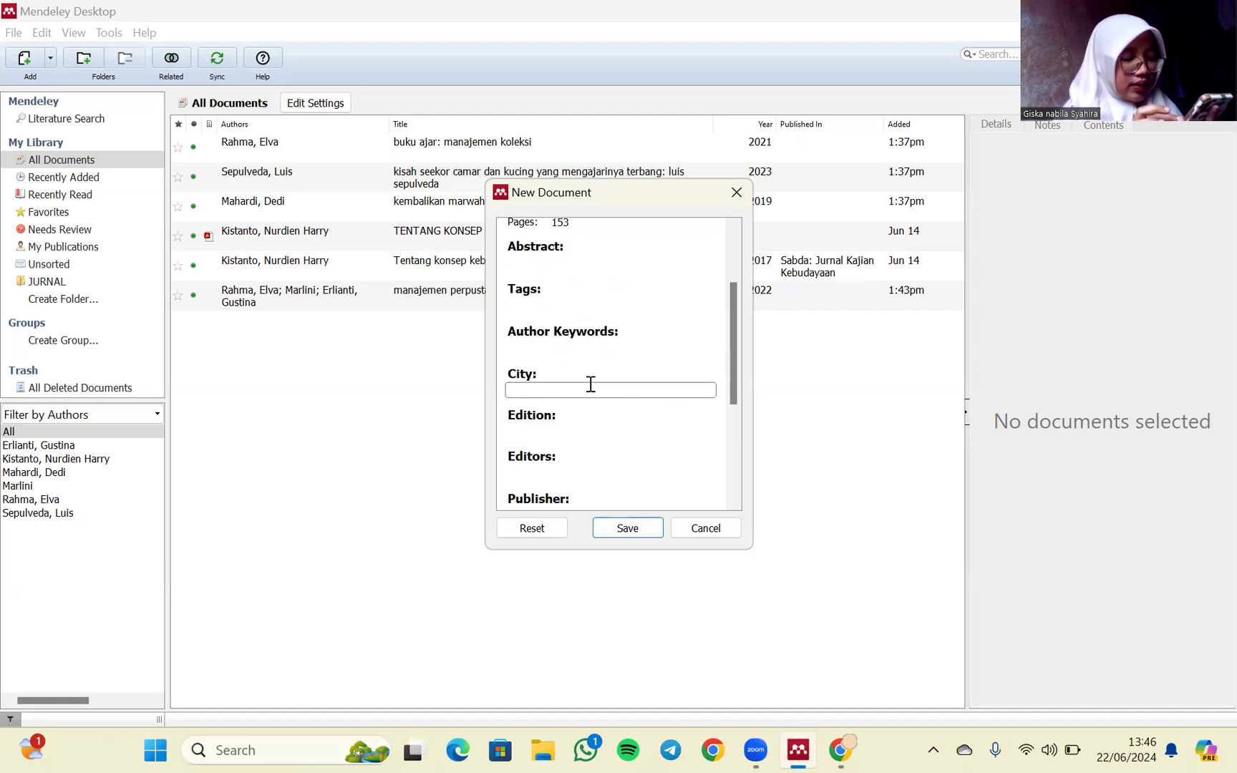
pyautogui.write('yogyak')
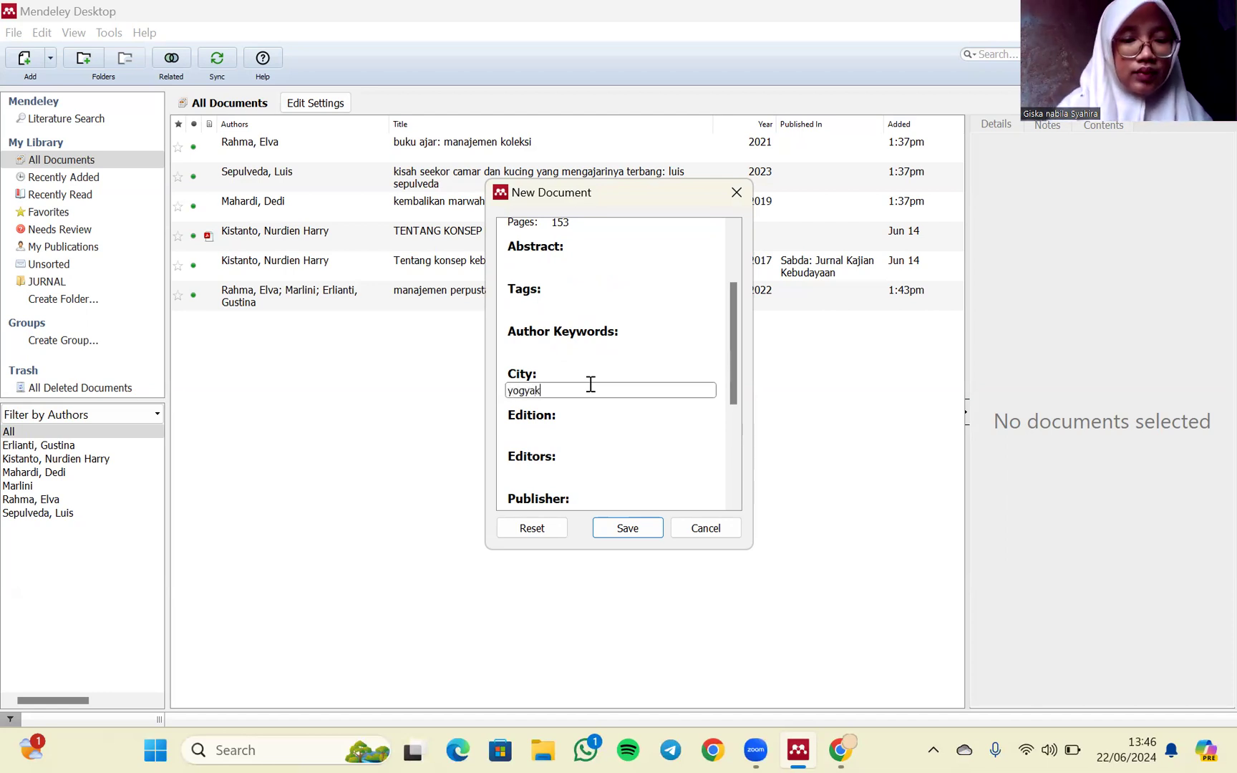
pyautogui.write('arta')
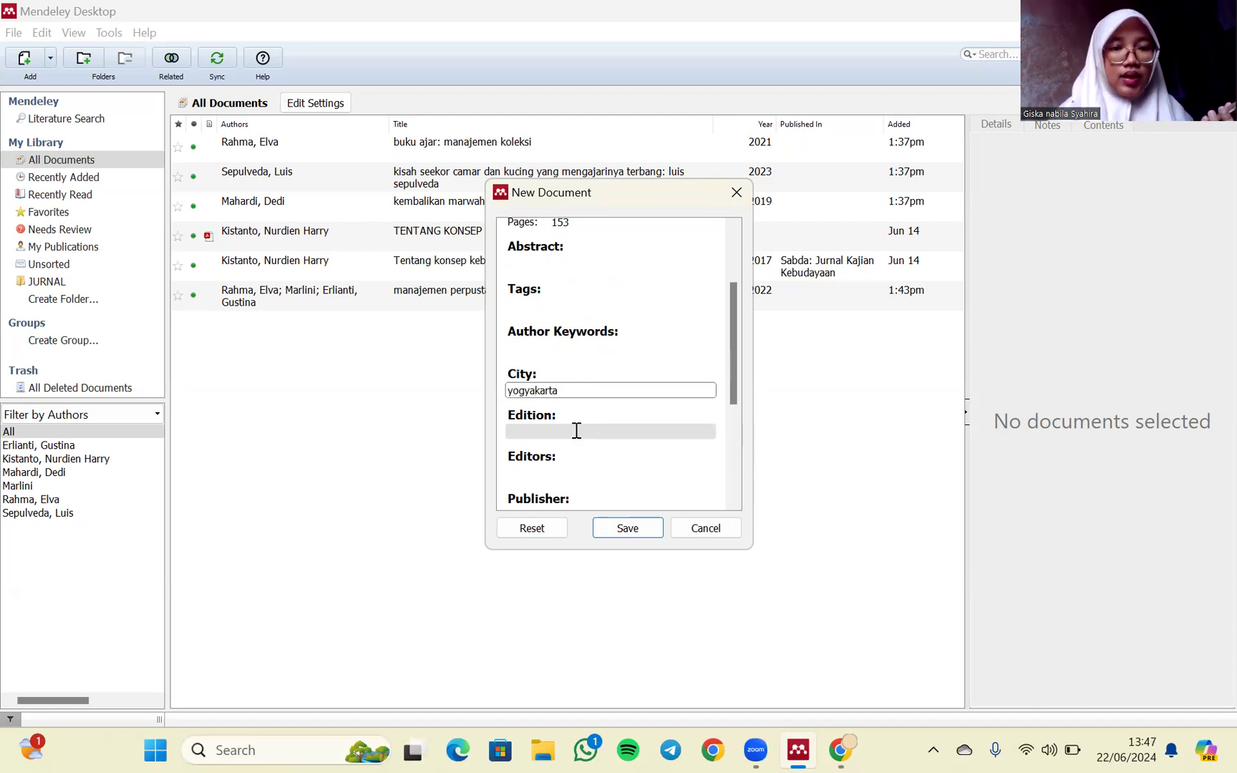
pyautogui.click(576, 430)
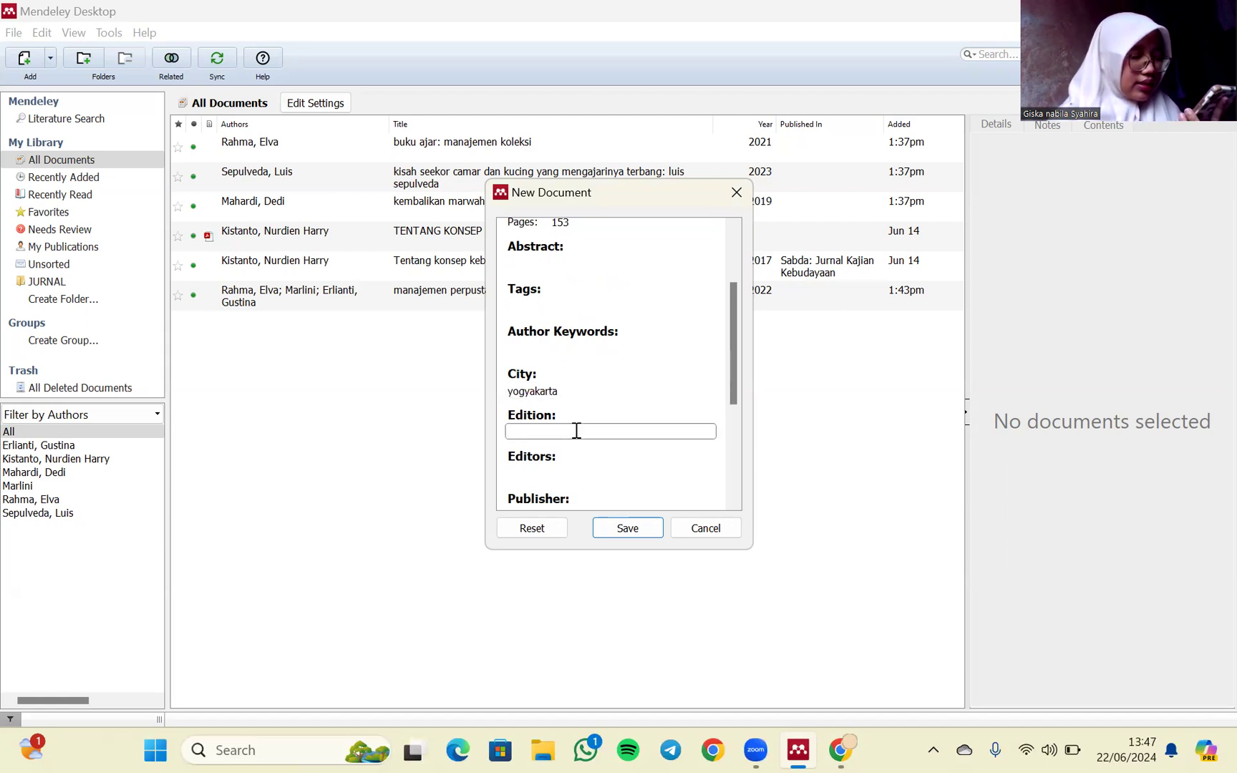
pyautogui.write('1')
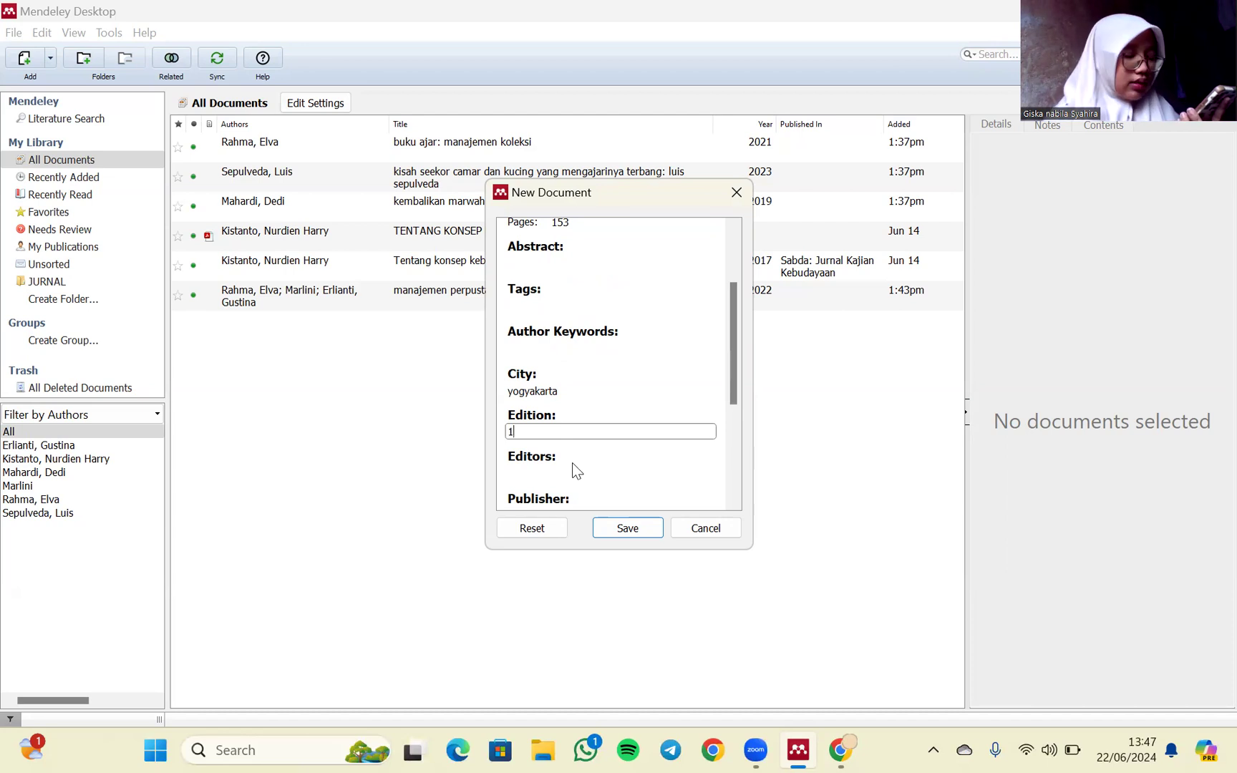
# - Enter "CV Budi Utama" as the book's publisher
pyautogui.scroll(-2, 572, 464)
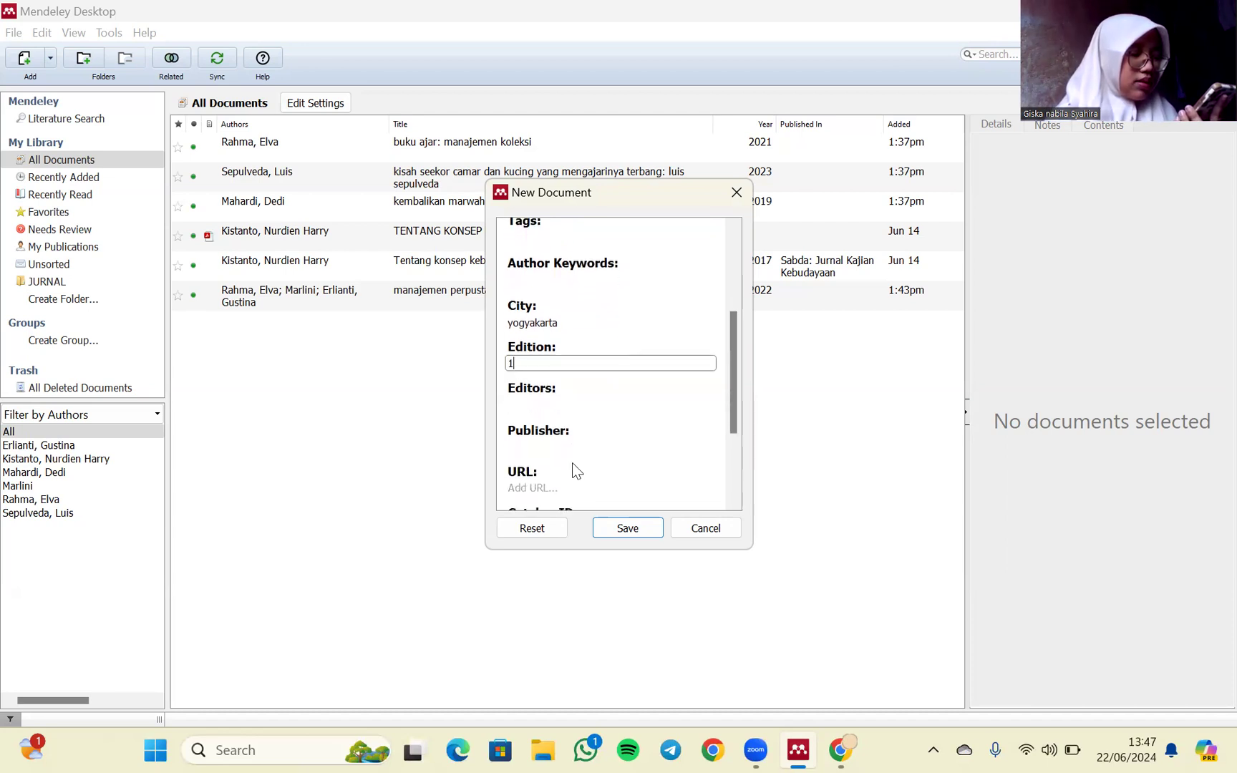
pyautogui.click(565, 446)
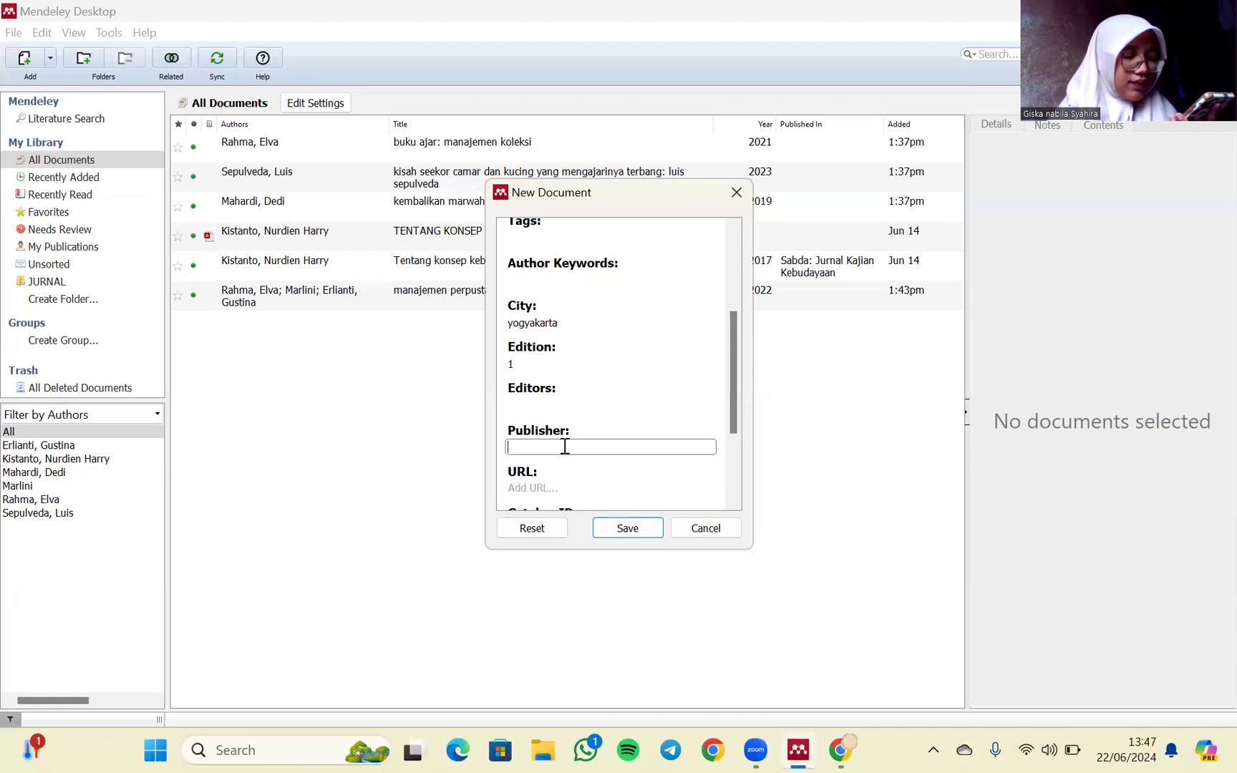
pyautogui.write('cv')
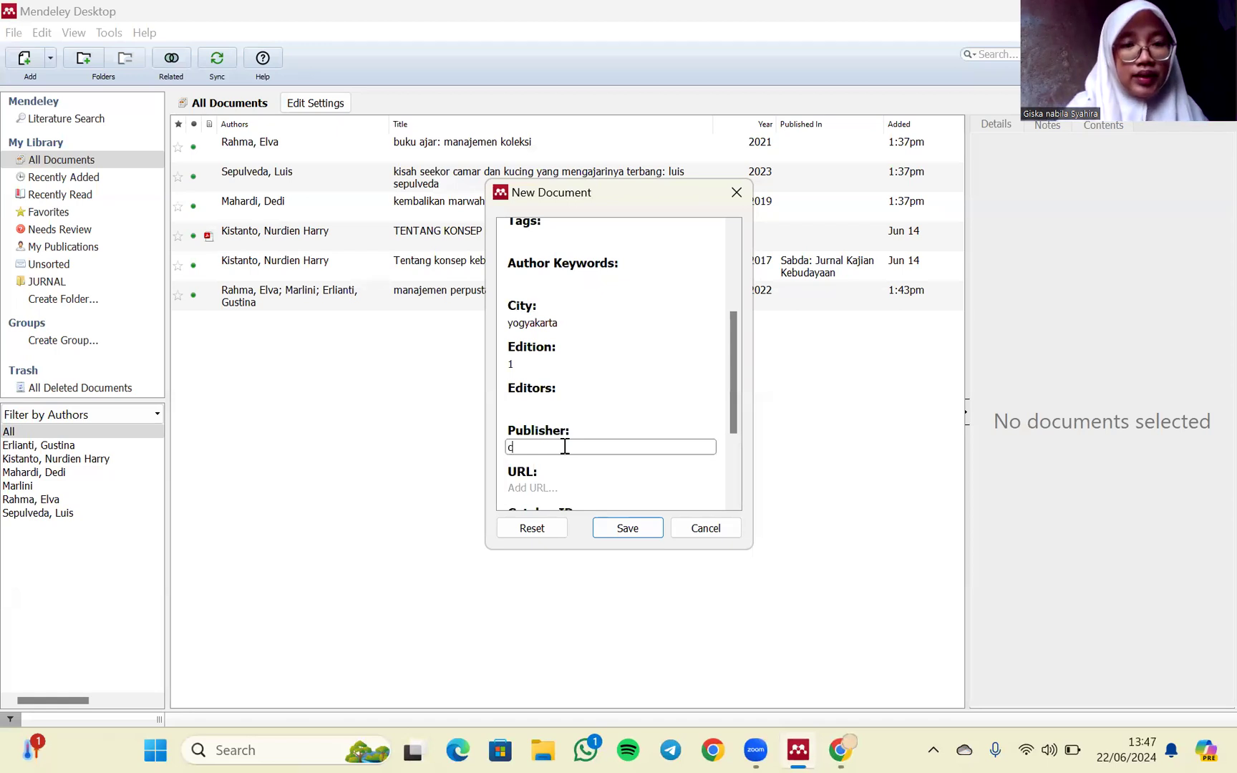
pyautogui.press('BackSpace')
pyautogui.press('BackSpace')
pyautogui.press('BackSpace')
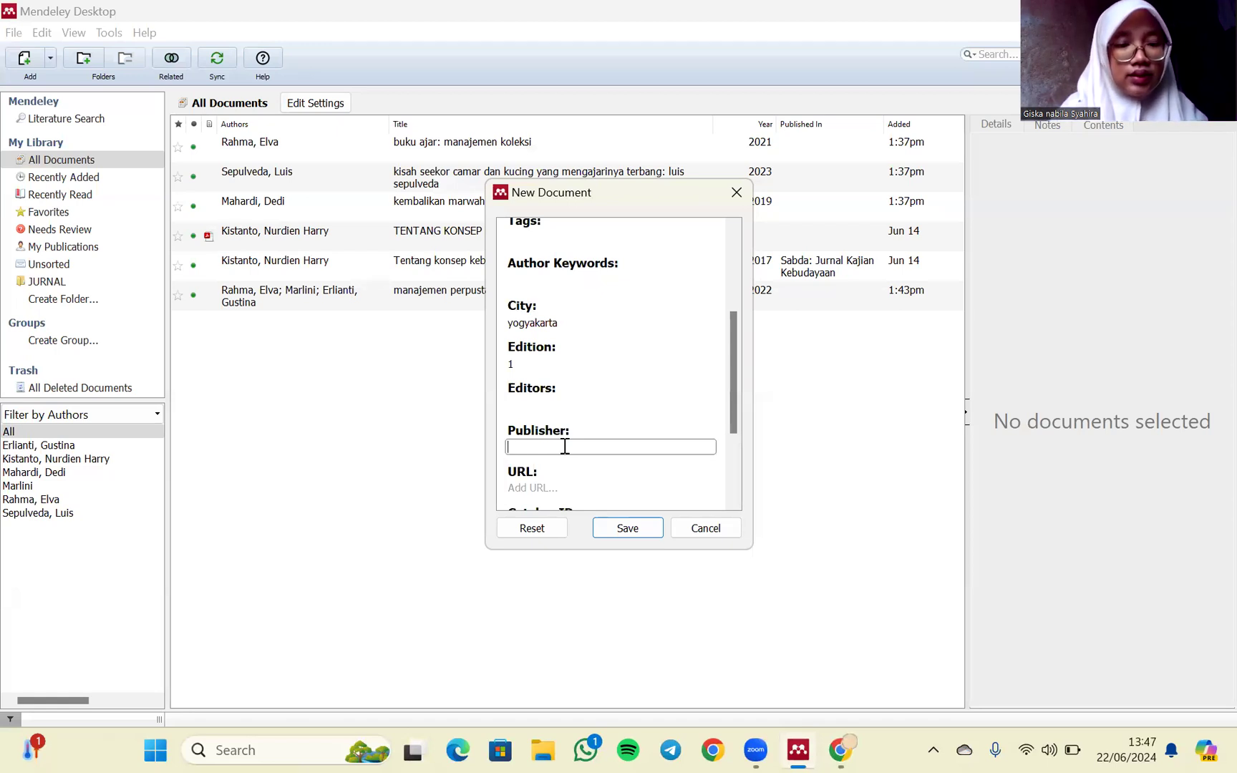
pyautogui.write('CV')
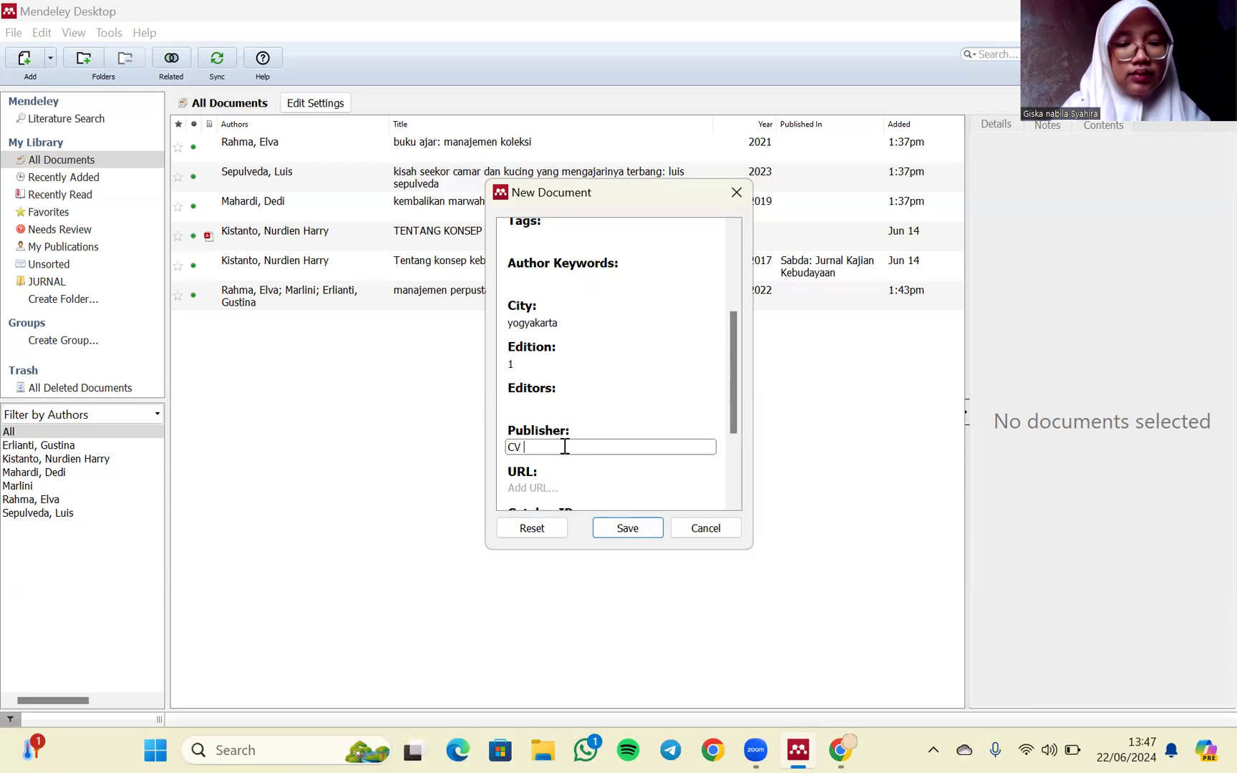
pyautogui.write('Bu')
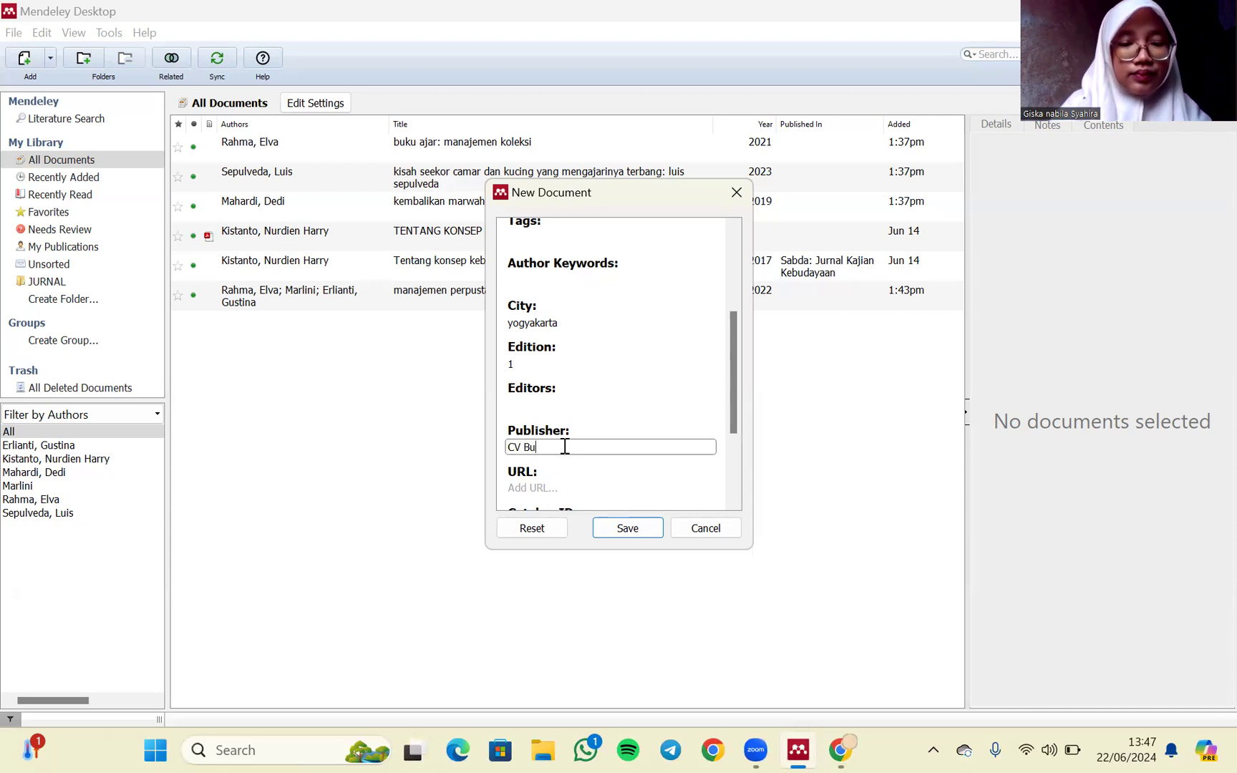
pyautogui.write('di Utama')
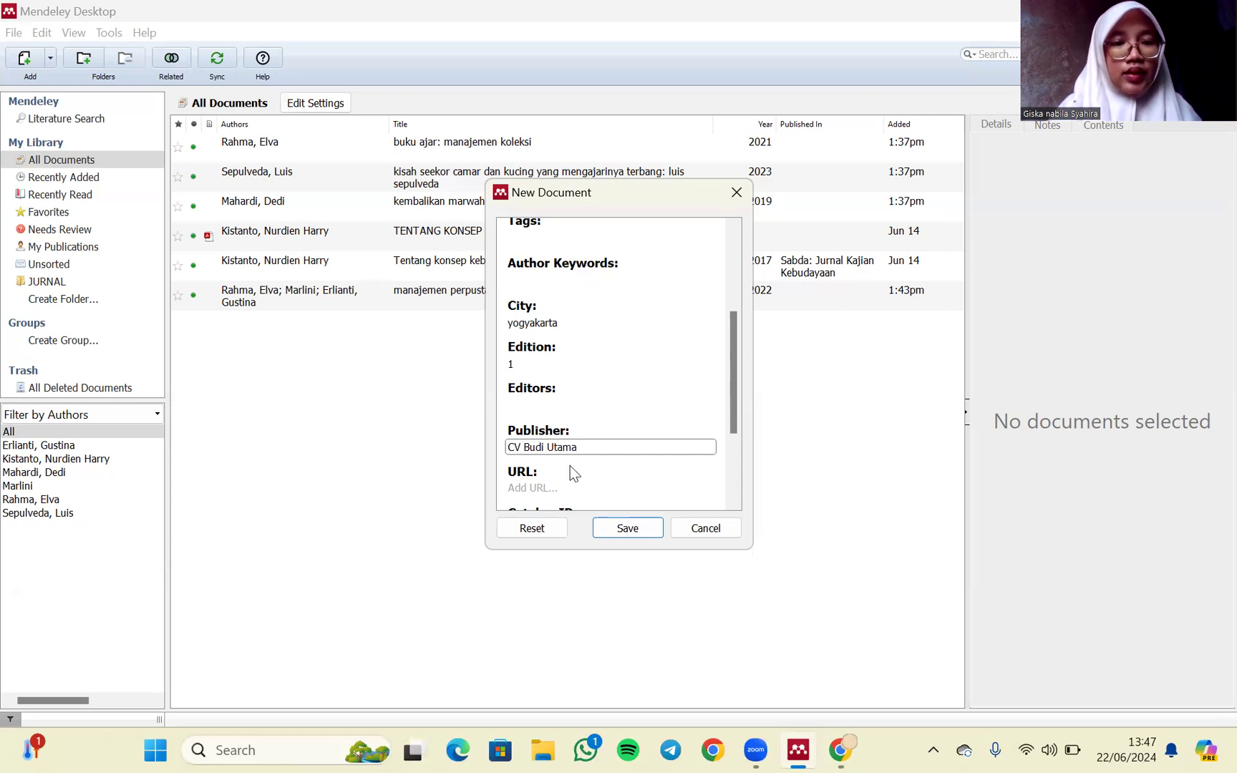
pyautogui.scroll(-3, 569, 472)
pyautogui.click(571, 404)
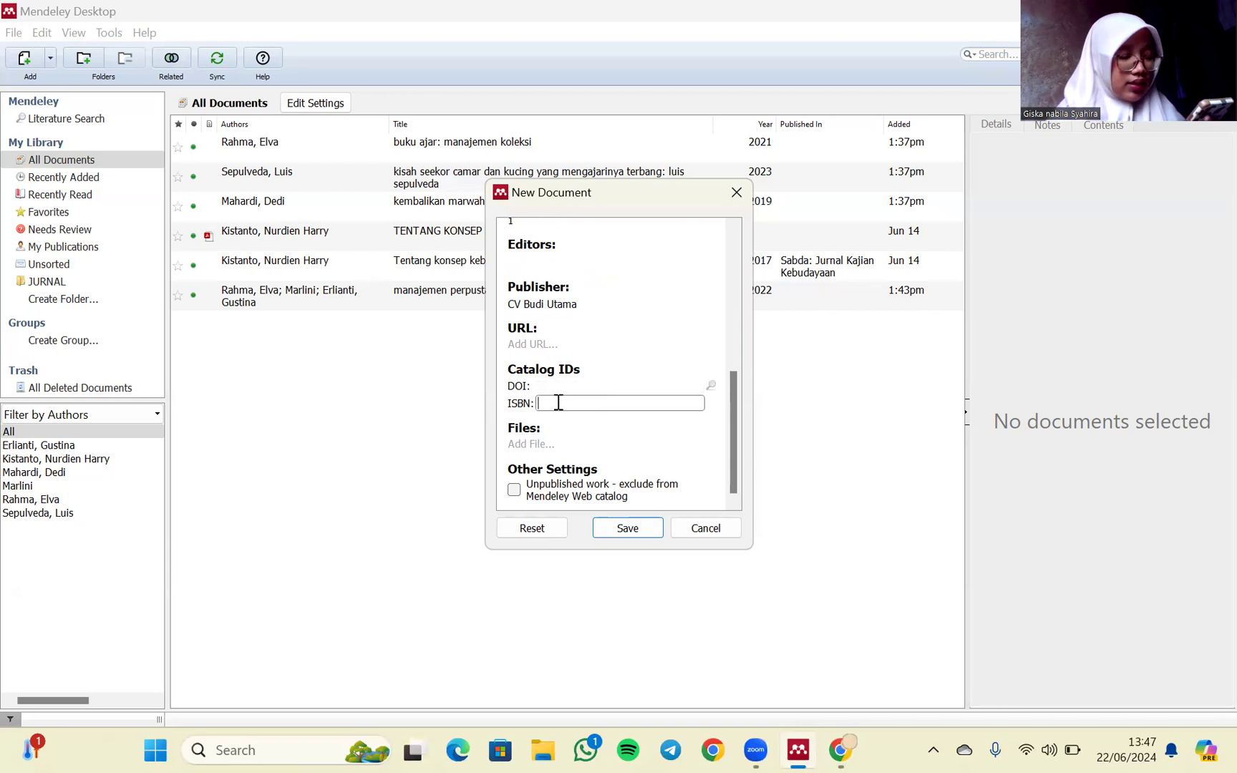
pyautogui.write('0')
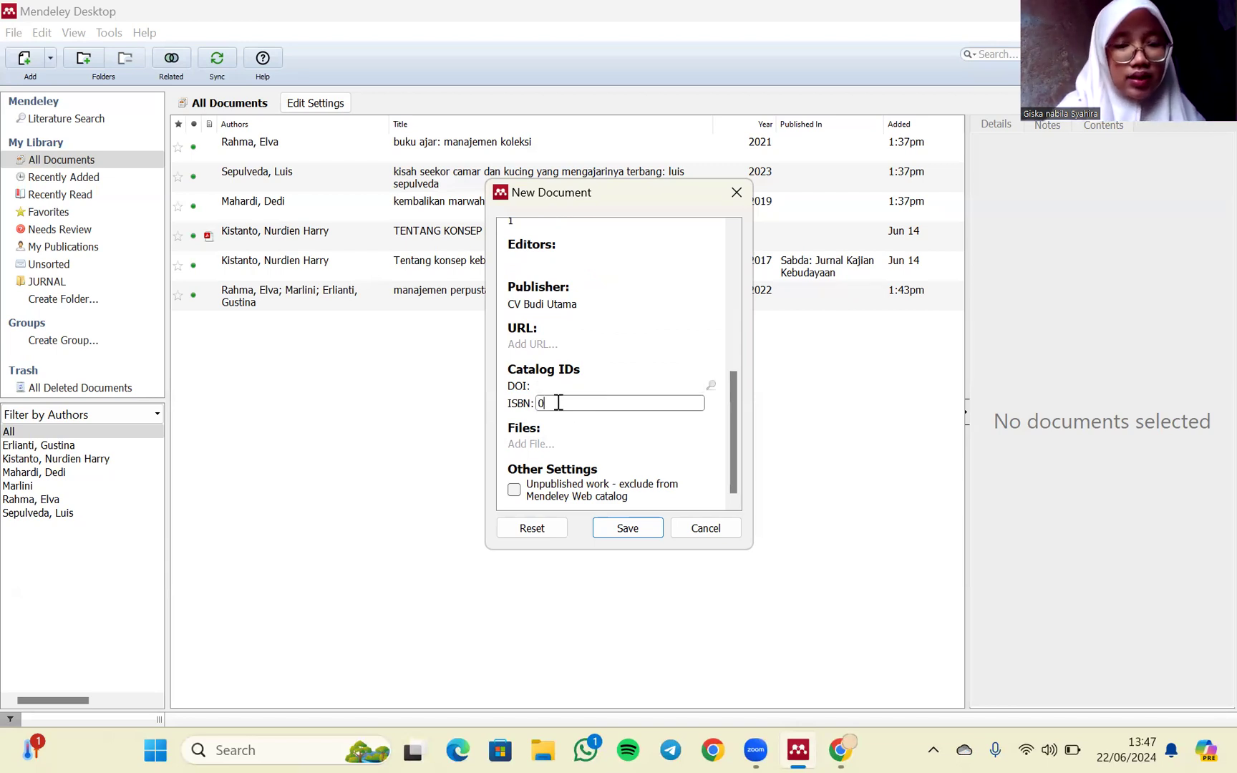
pyautogui.write('78')
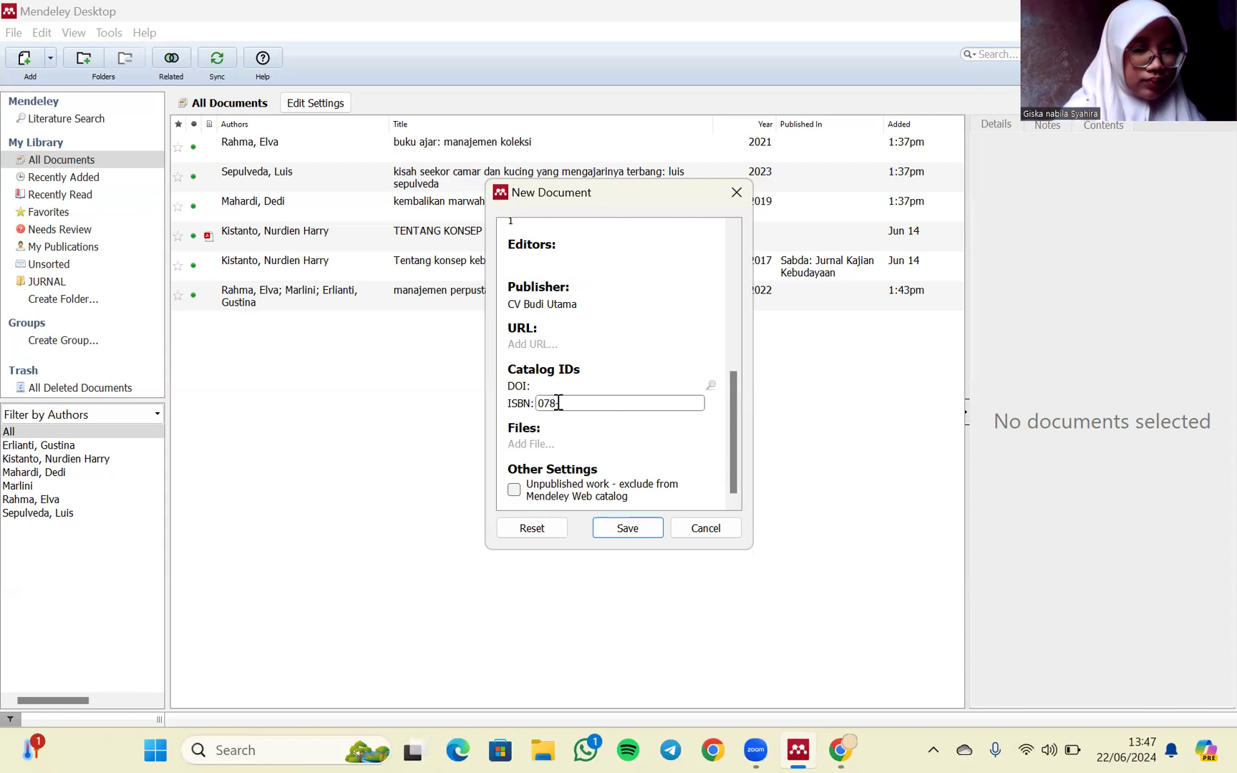
pyautogui.write('-6')
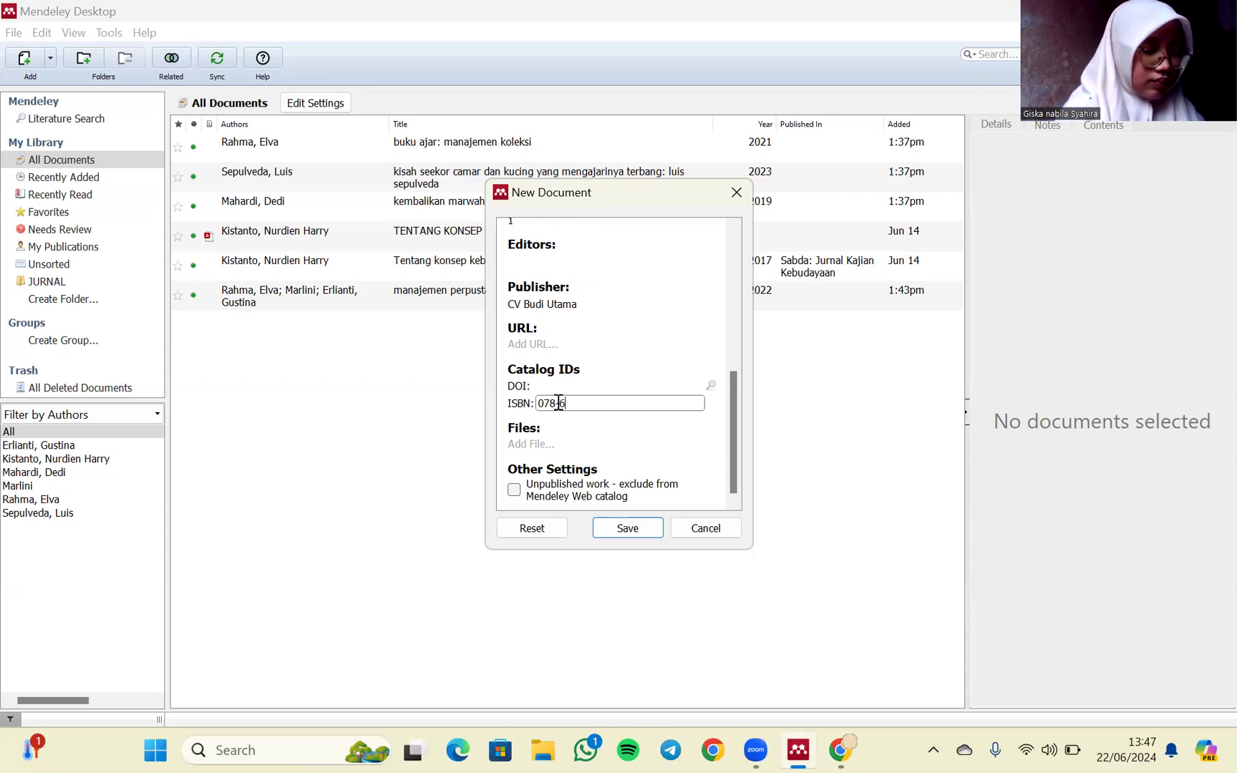
pyautogui.write('23-02')
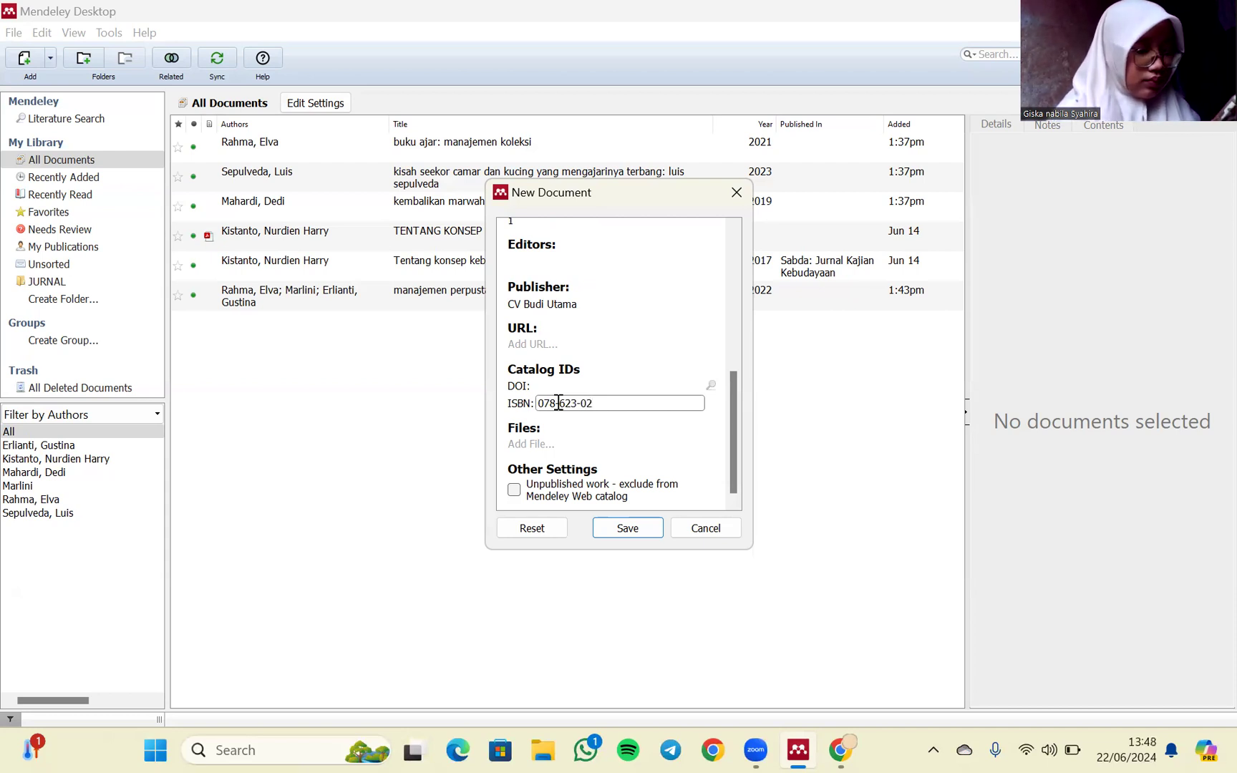
pyautogui.write('-356')
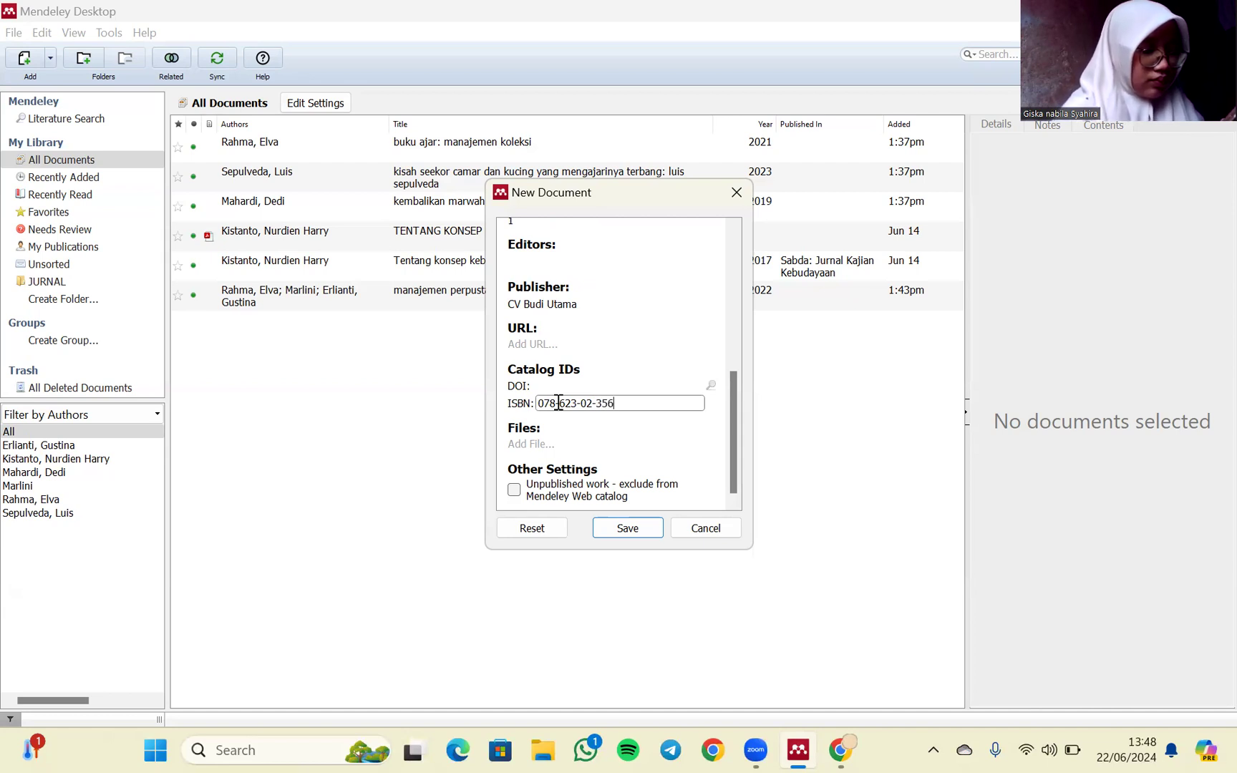
pyautogui.press('BackSpace')
pyautogui.write('16-0')
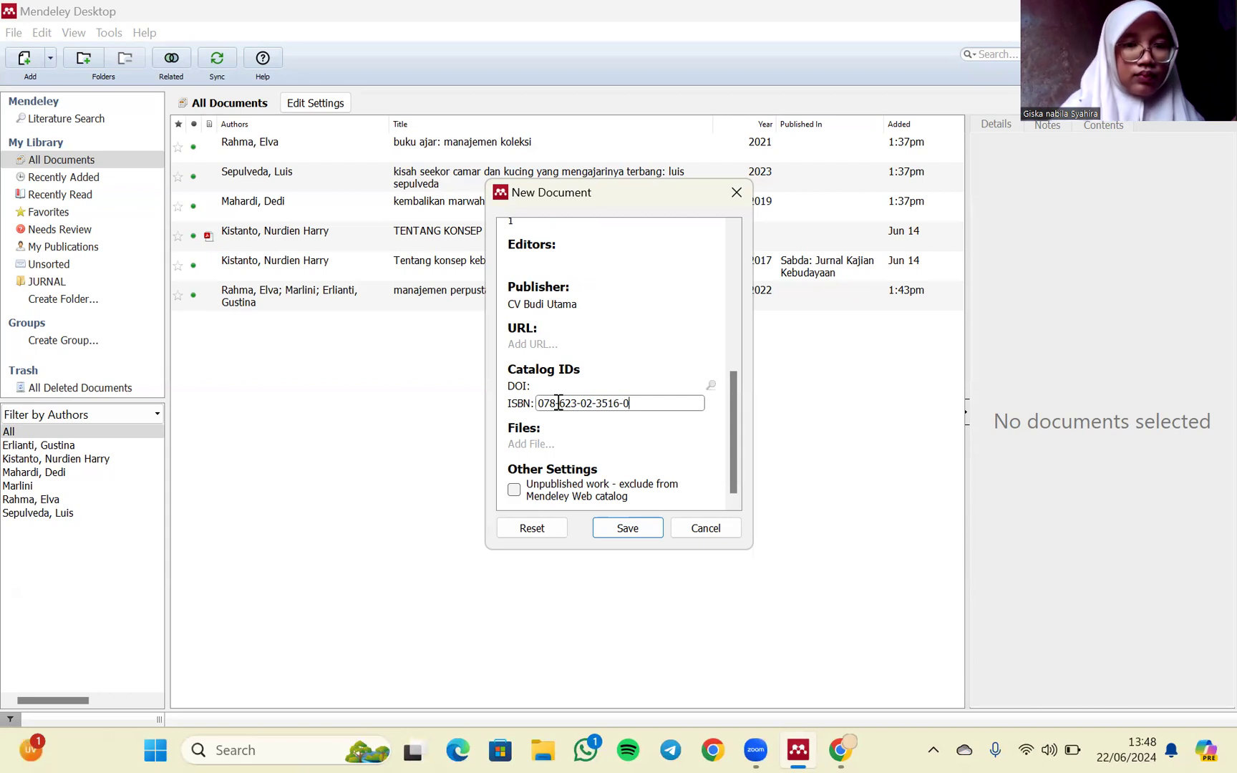
# - Save the new book entry in the library, switch to Word and create a blank document
pyautogui.click(634, 530)
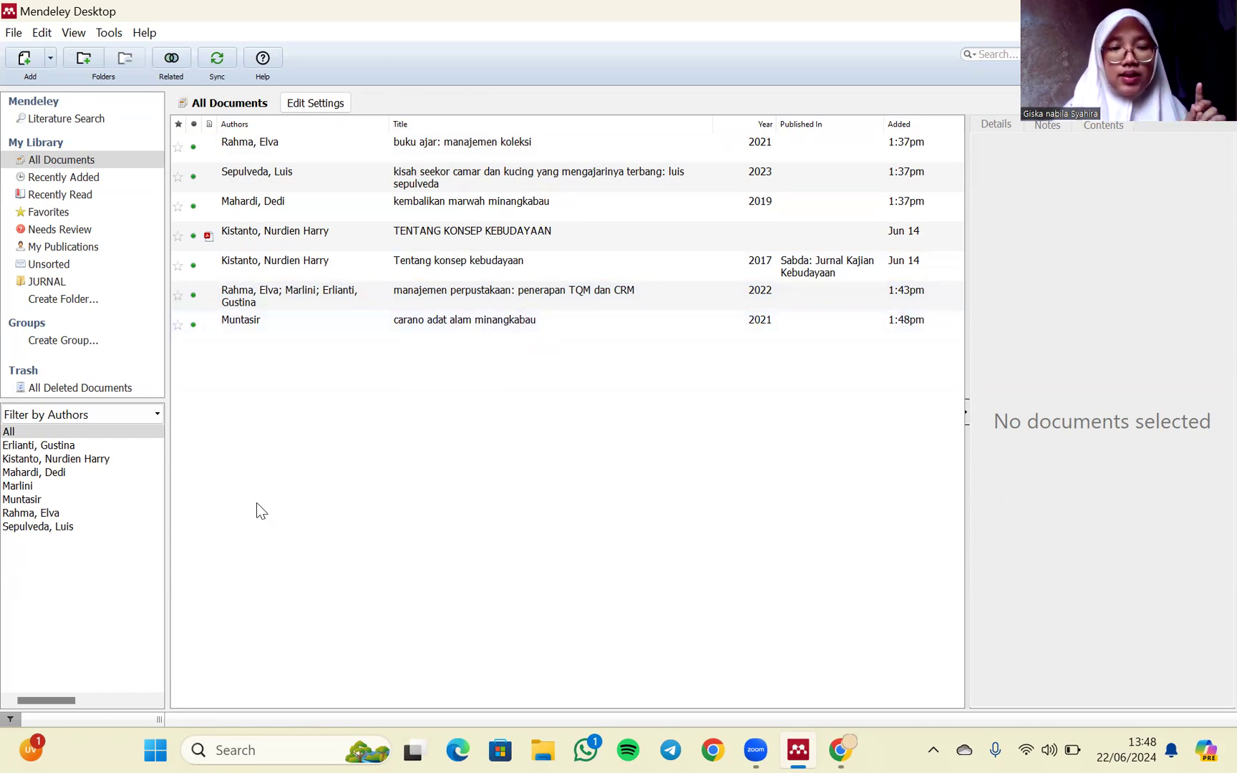
pyautogui.click(161, 749)
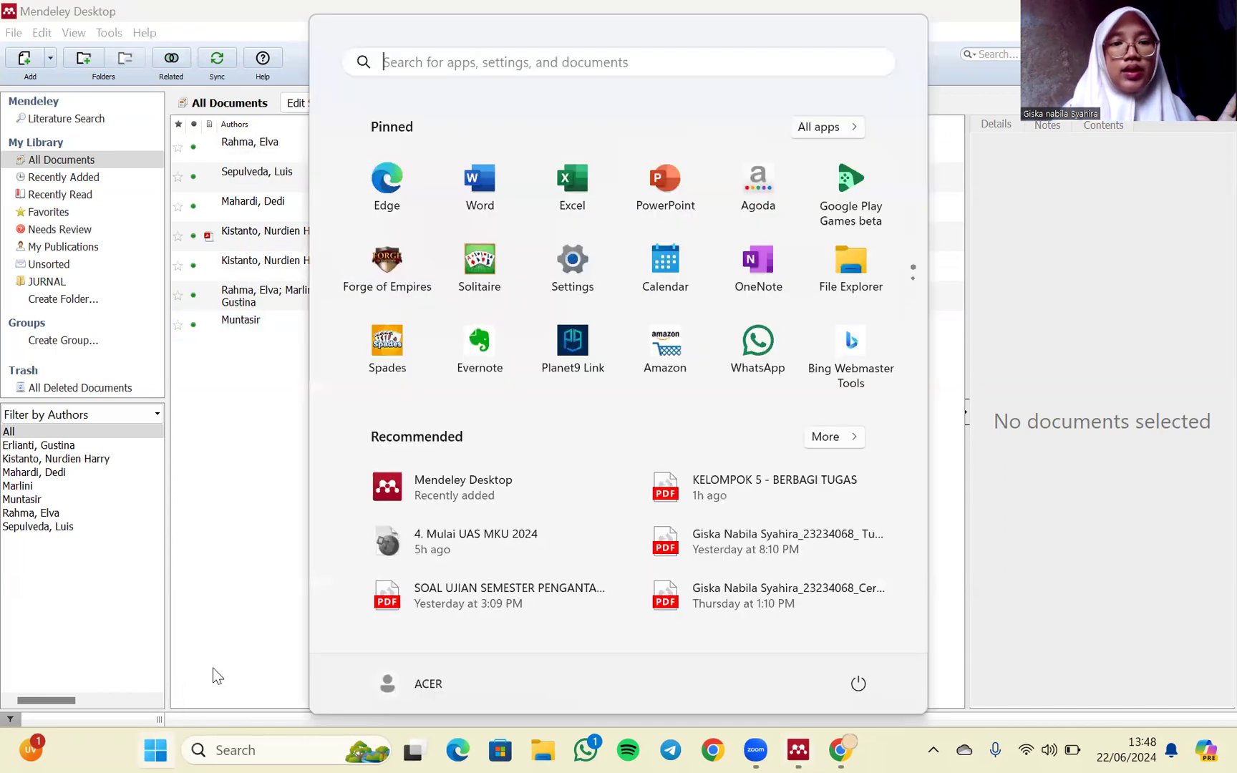
pyautogui.click(481, 188)
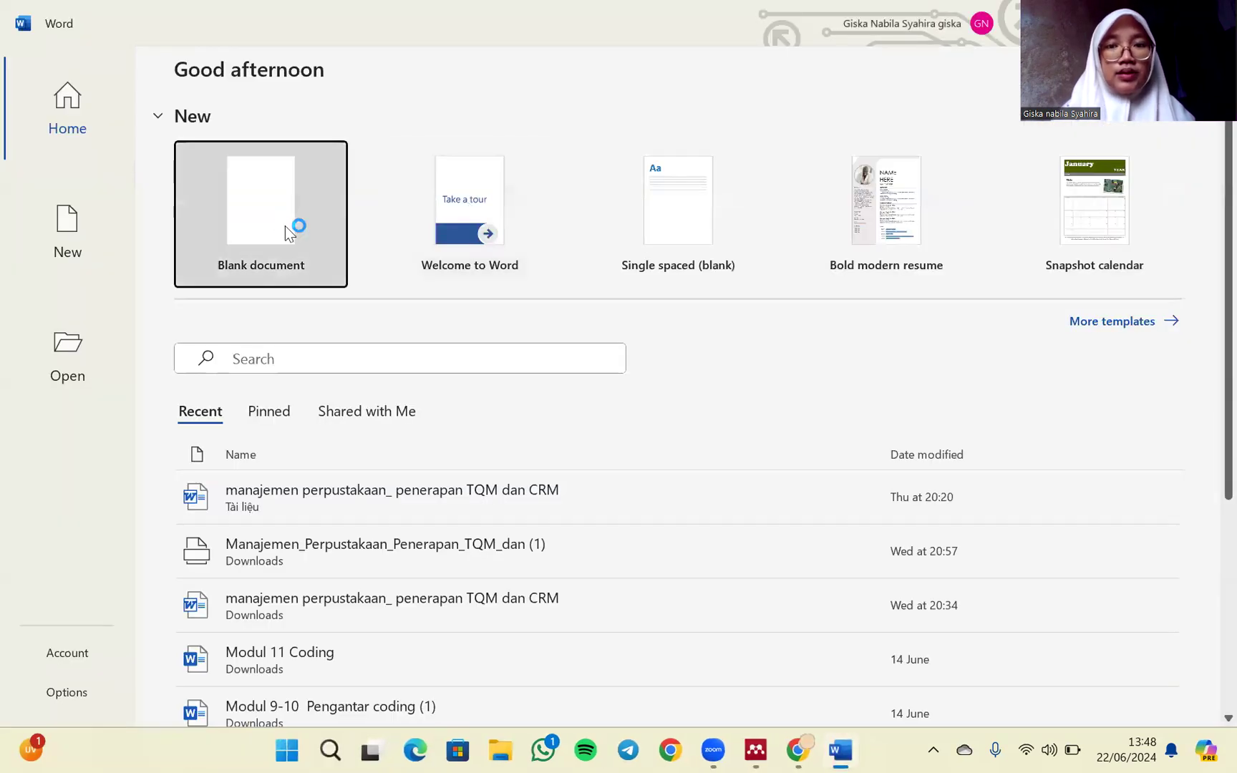
pyautogui.click(285, 225)
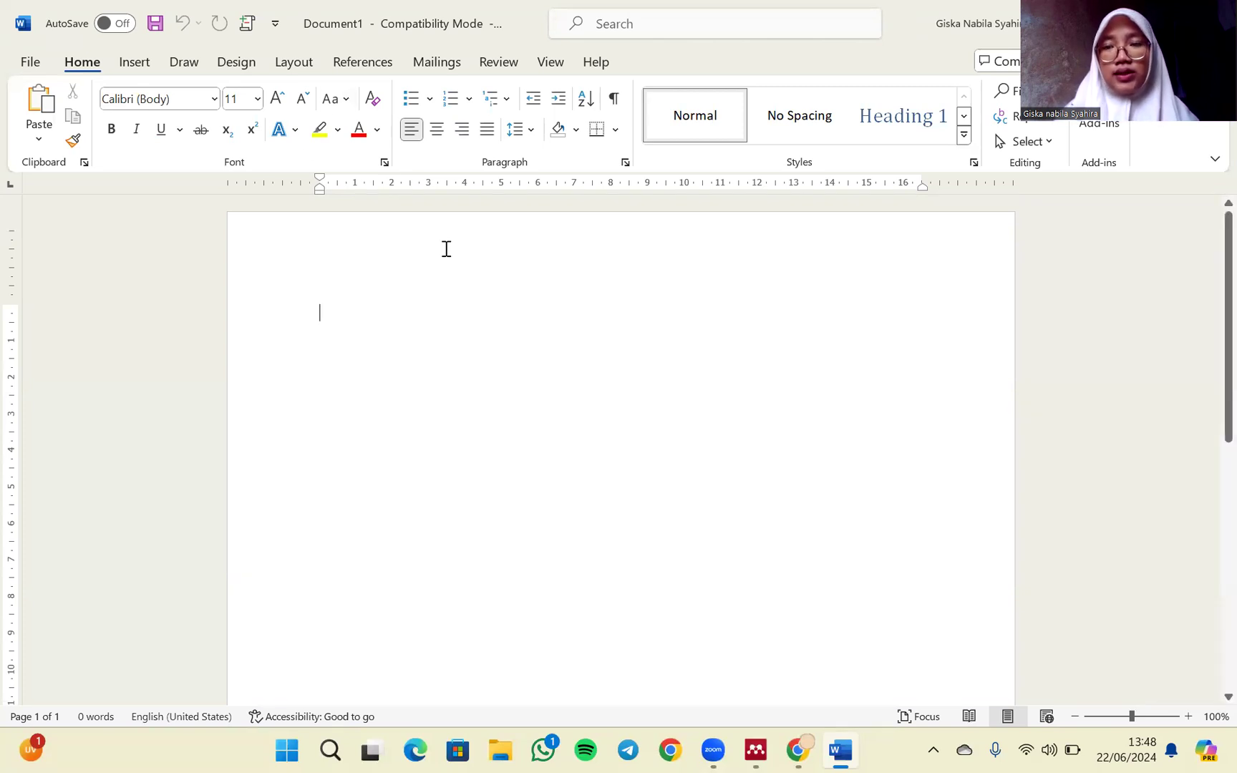
# - Insert a Mendeley citation for the book "buku ajar: manajemen koleksi" into the blank document
pyautogui.click(358, 66)
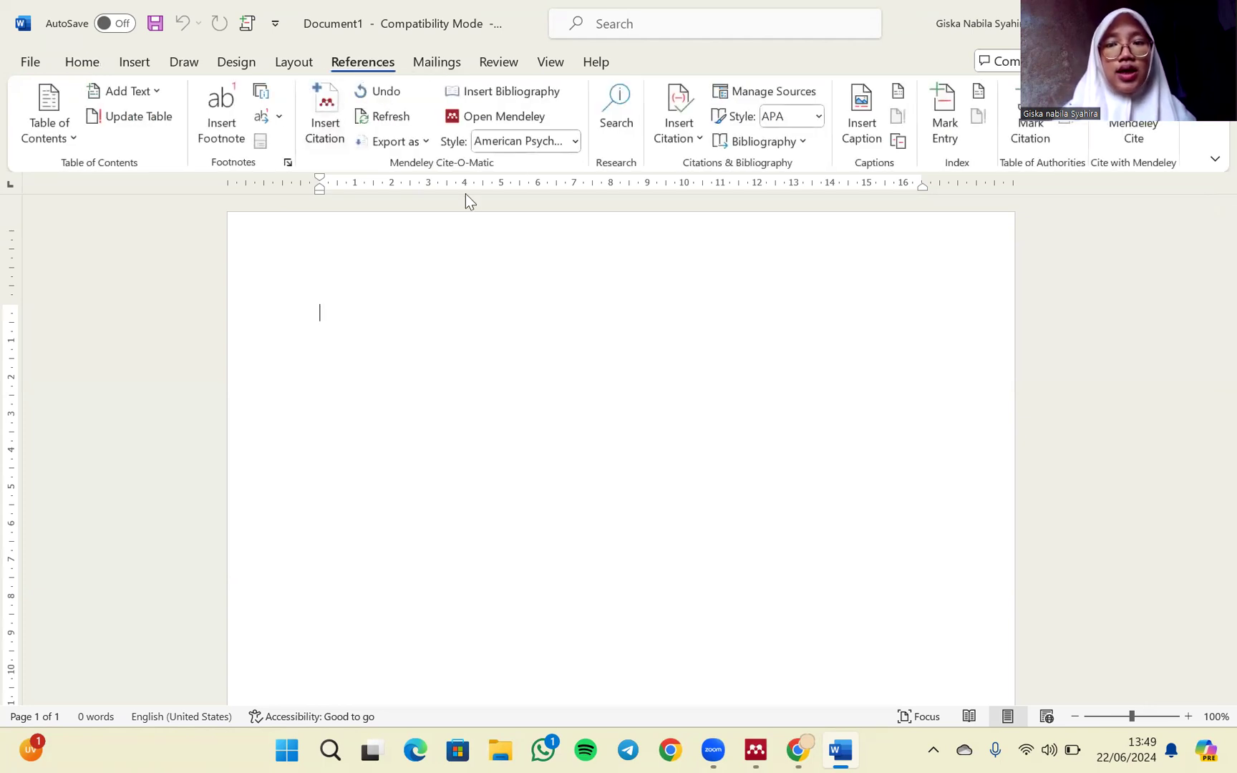
pyautogui.click(336, 122)
pyautogui.click(445, 376)
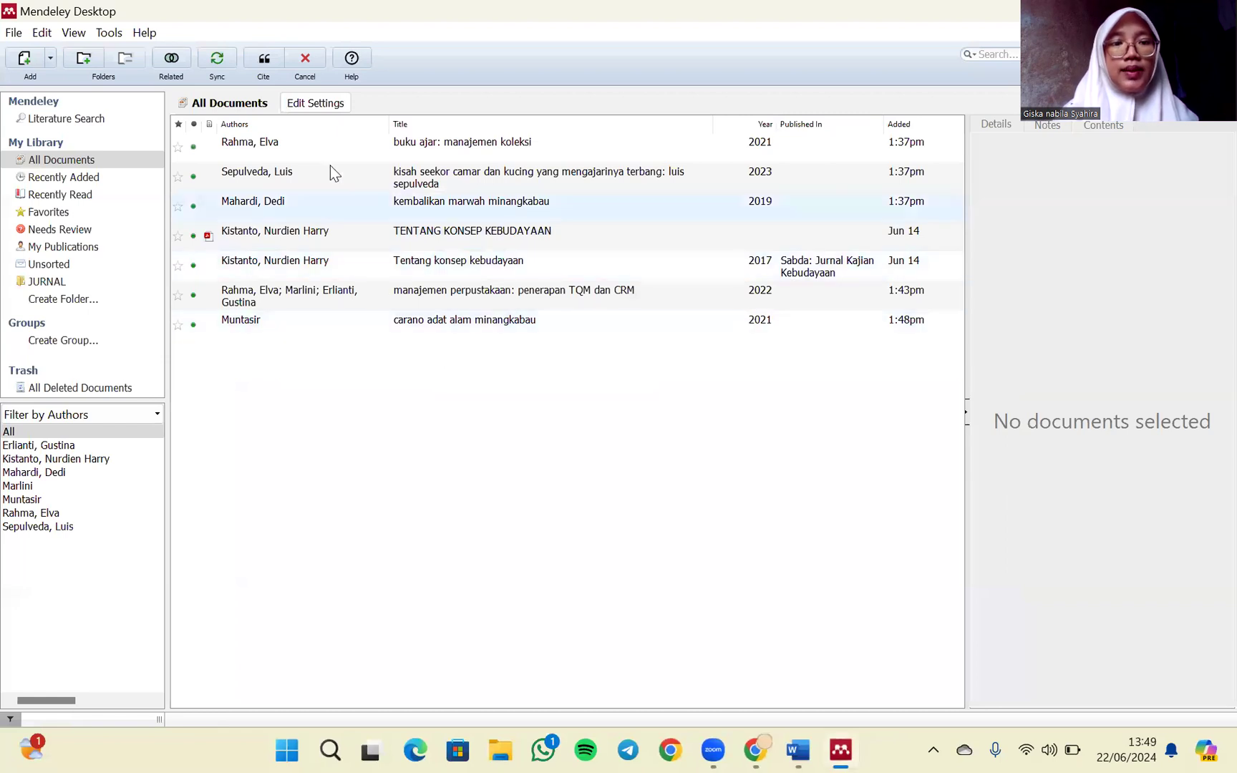
pyautogui.click(317, 143)
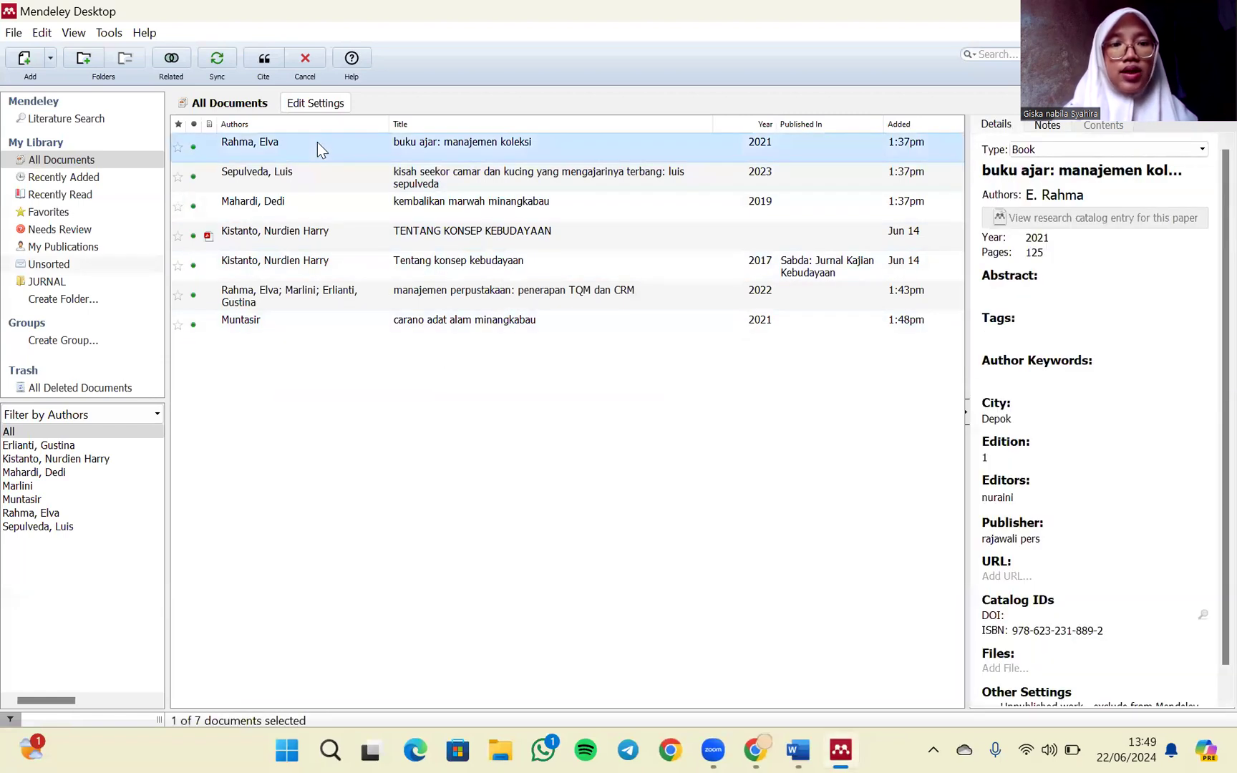
pyautogui.click(264, 63)
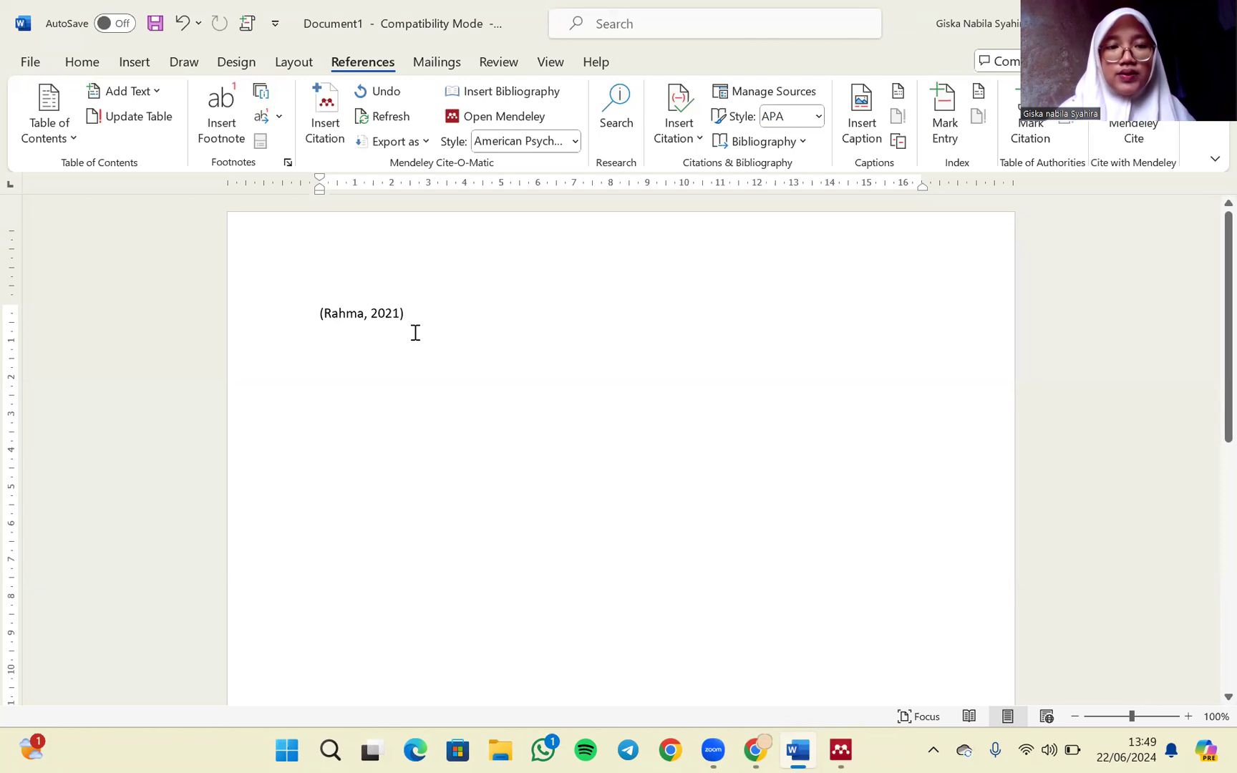
# - On a new line, insert a Mendeley citation for "kisah seekor camar dan kucing yang mengajarinya terbang"
pyautogui.press('Return')
pyautogui.click(322, 127)
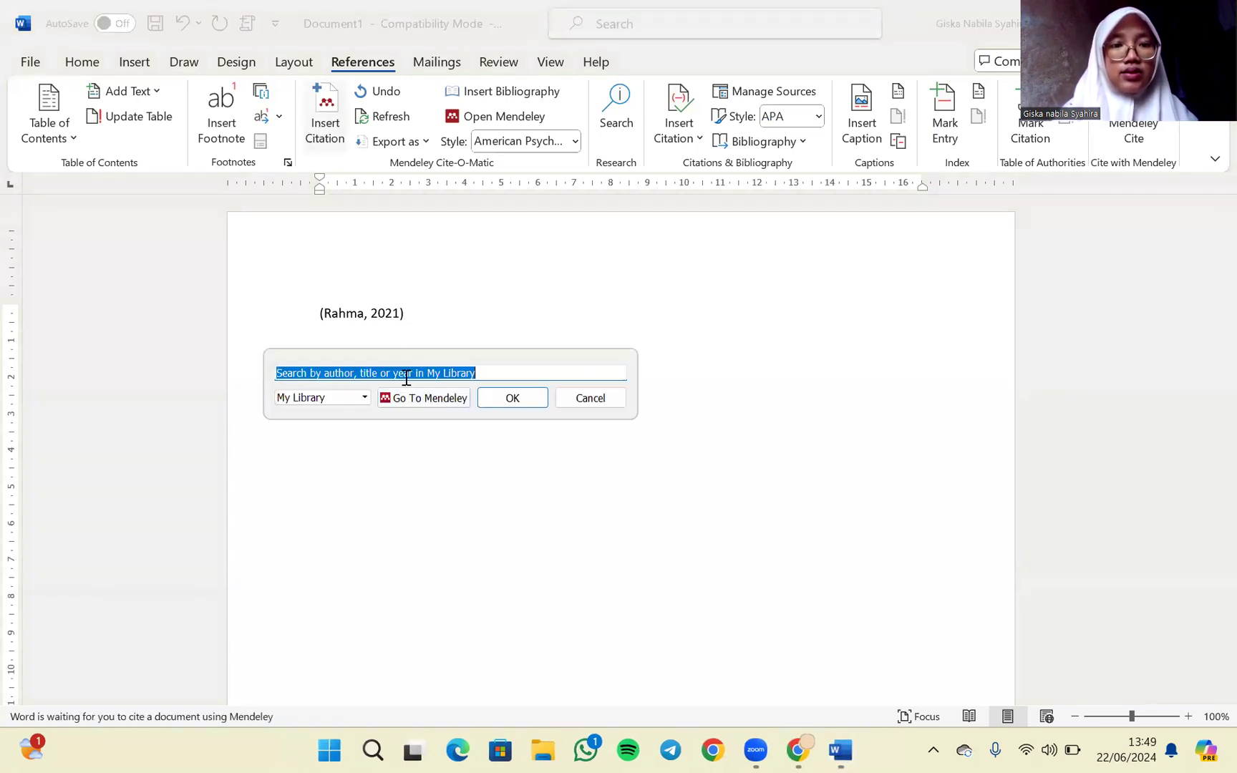
pyautogui.click(422, 401)
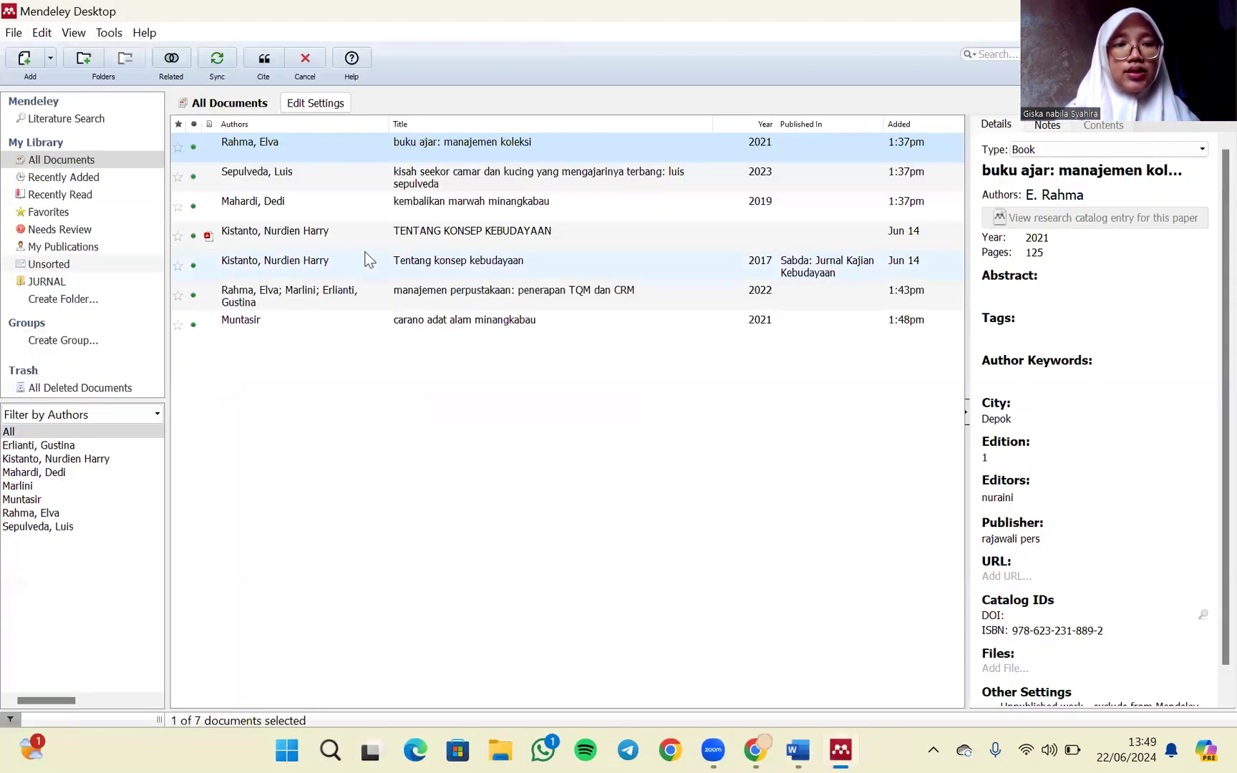
pyautogui.click(335, 188)
pyautogui.click(266, 63)
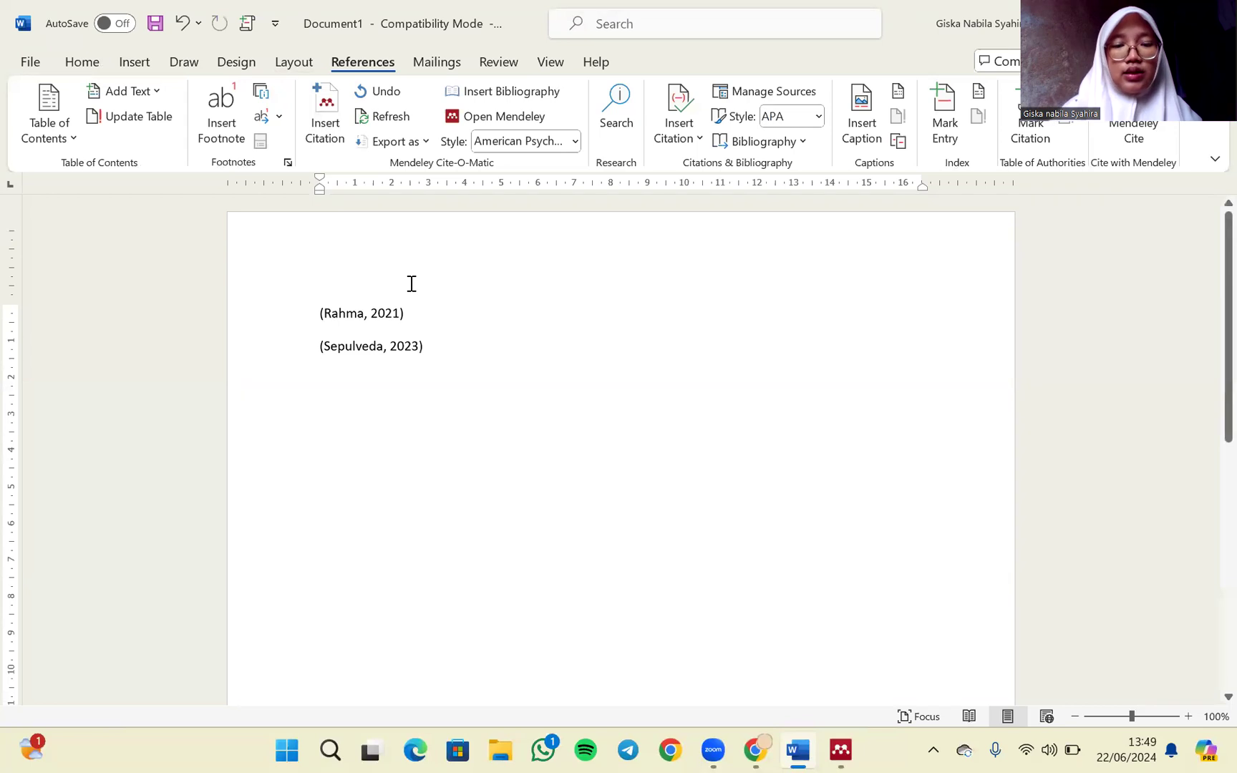
# - On a new line, insert a Mendeley citation for the book "kembalikan marwah minangkabau"
pyautogui.press('Return')
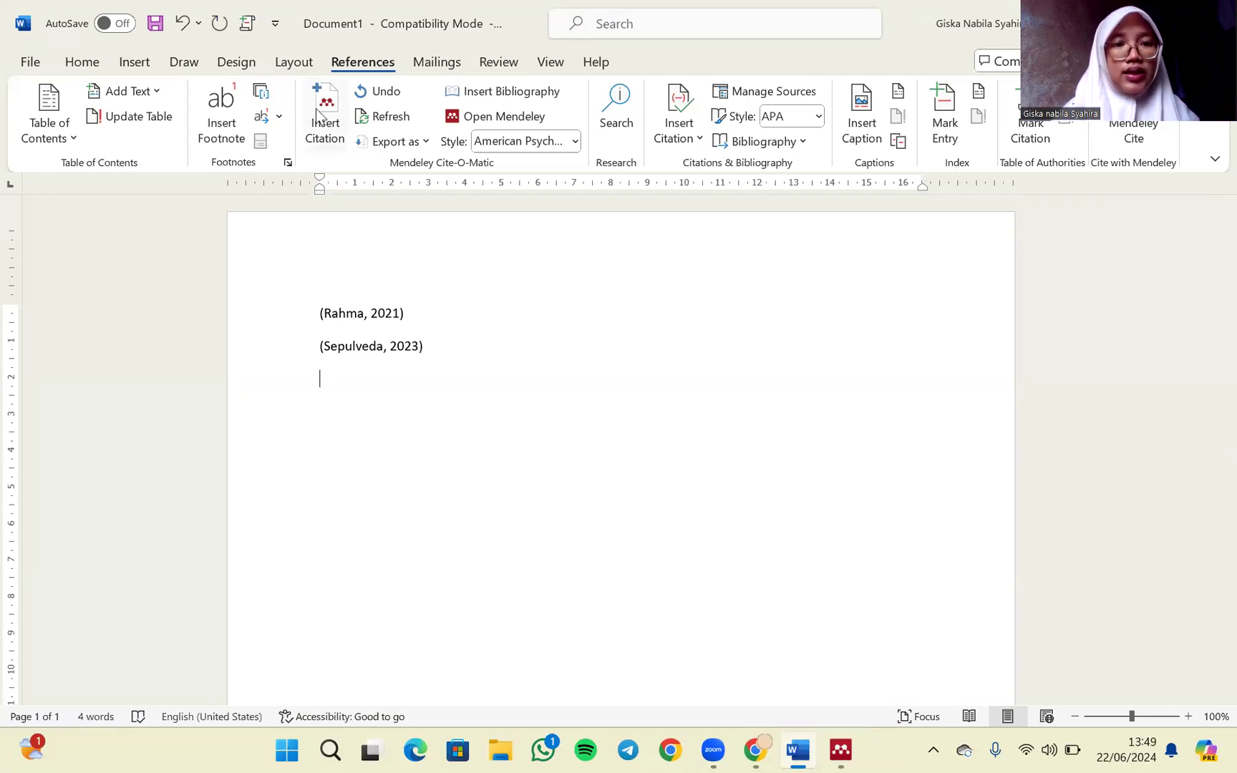
pyautogui.click(319, 115)
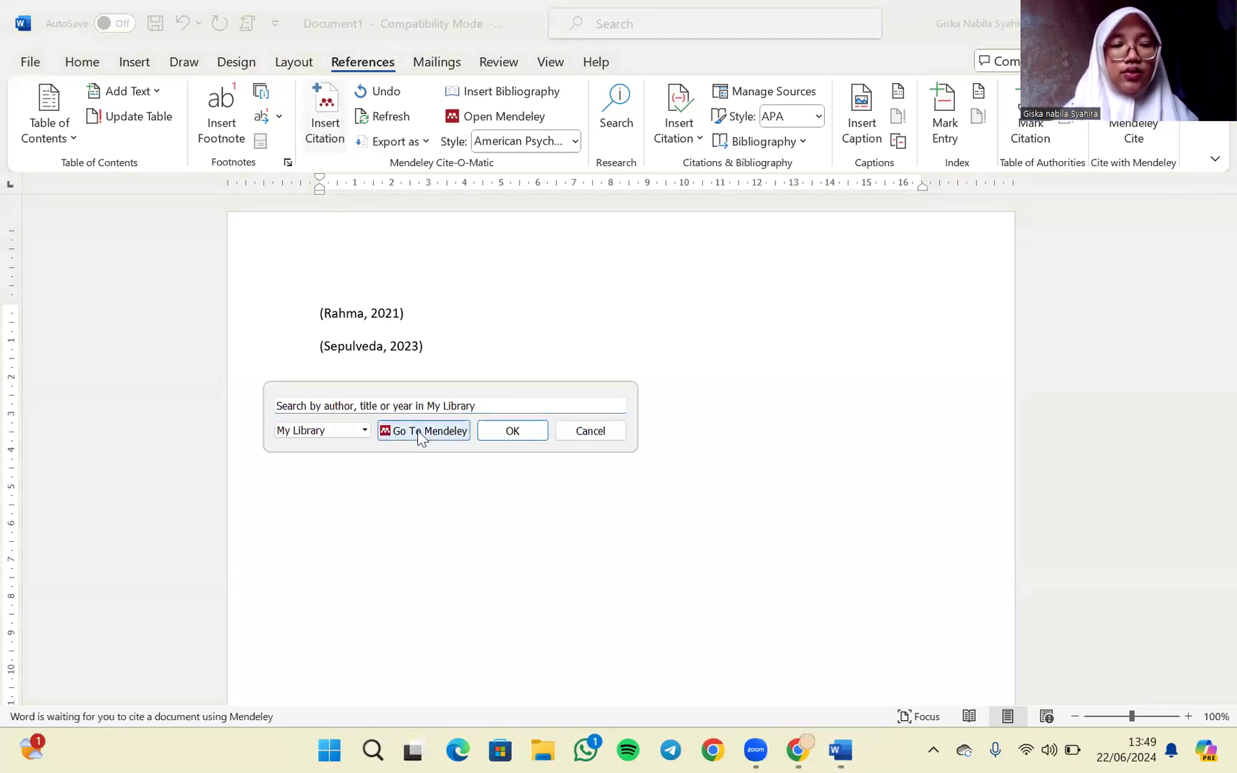
pyautogui.click(418, 430)
pyautogui.click(297, 206)
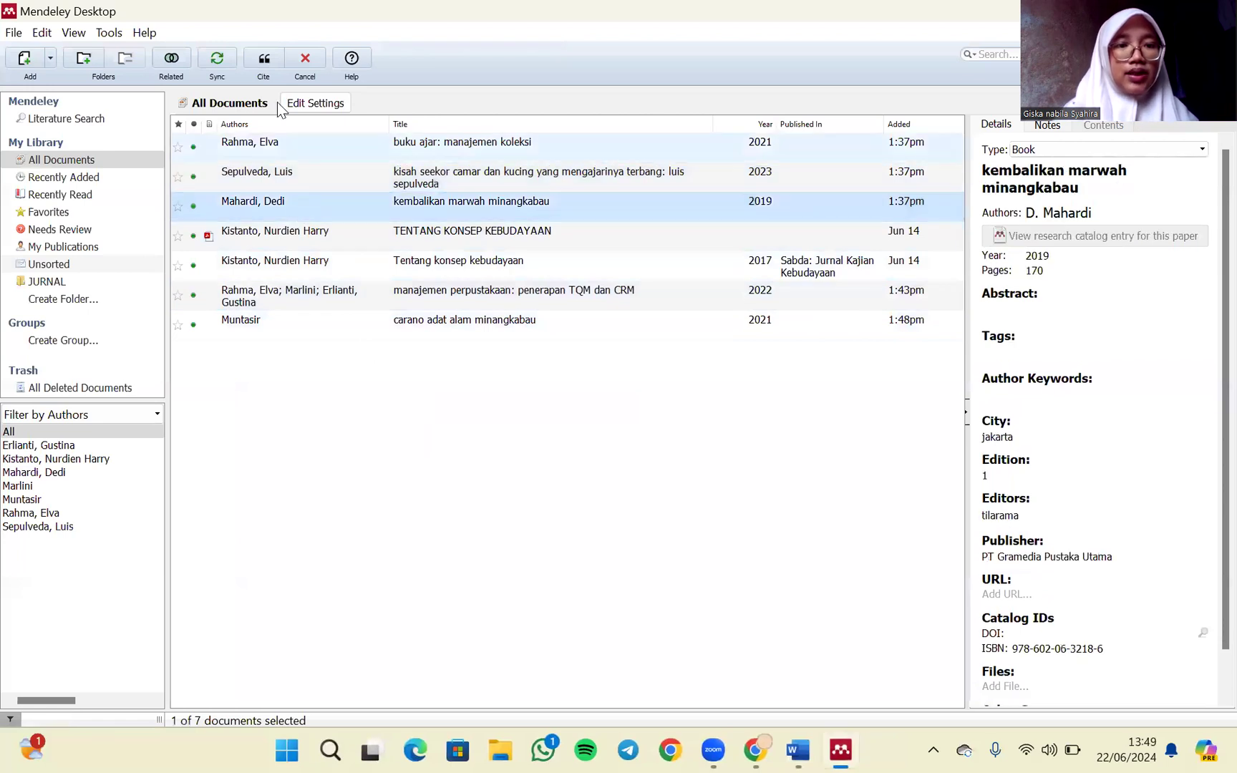
pyautogui.click(263, 59)
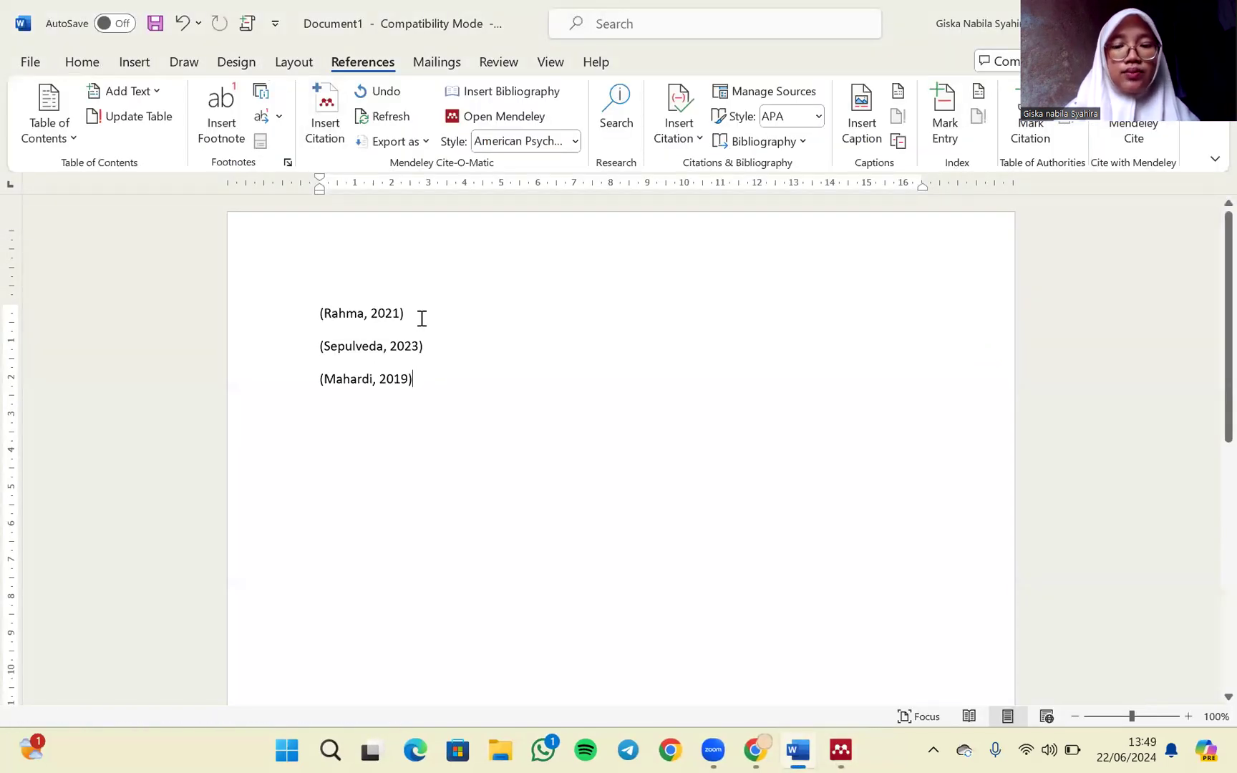
# - On a new line, insert a Mendeley citation for "manajemen perpustakaan: penerapan TQM dan CRM"
pyautogui.press('Return')
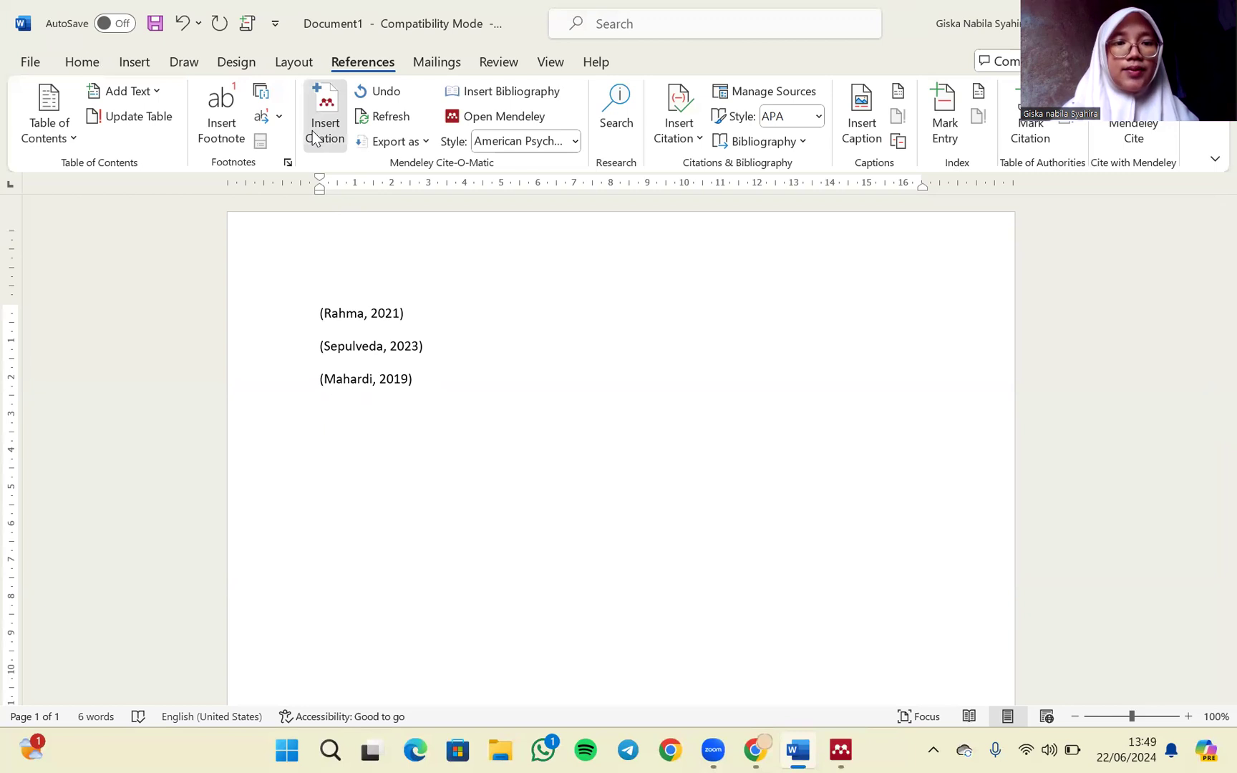
pyautogui.click(315, 138)
pyautogui.click(400, 462)
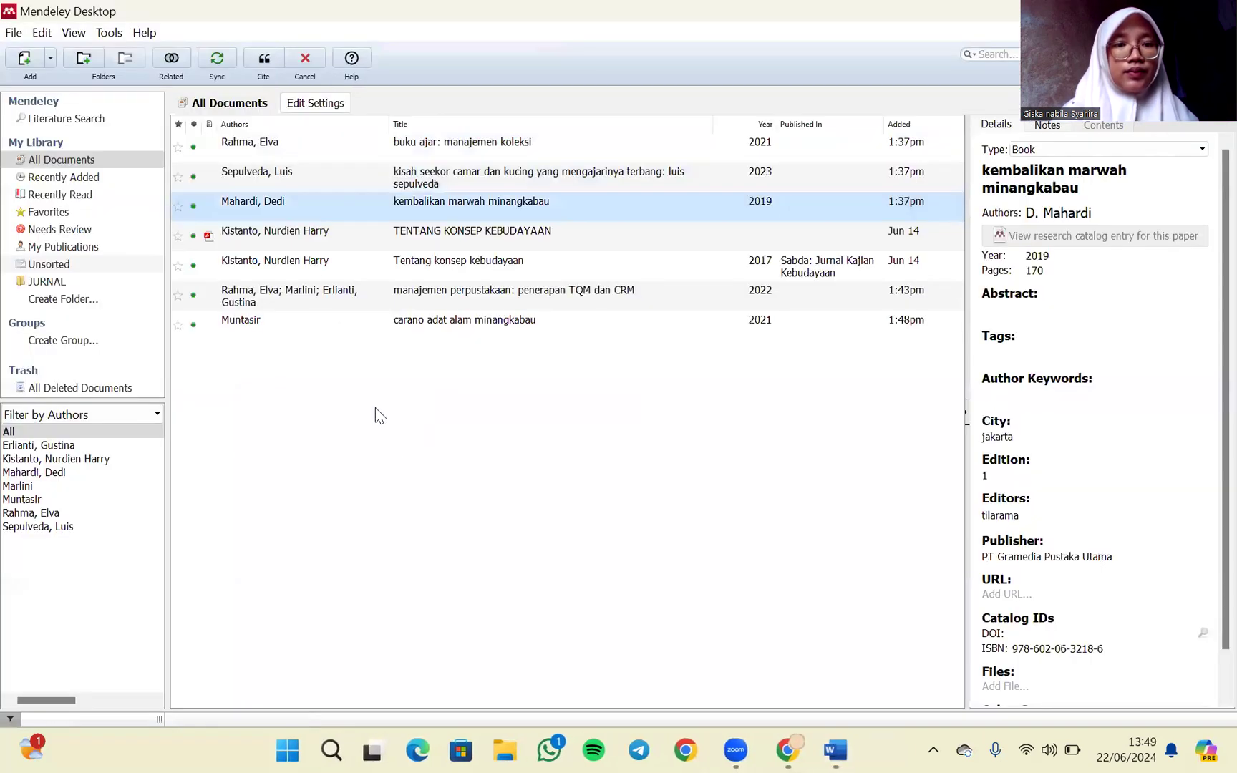
pyautogui.click(296, 290)
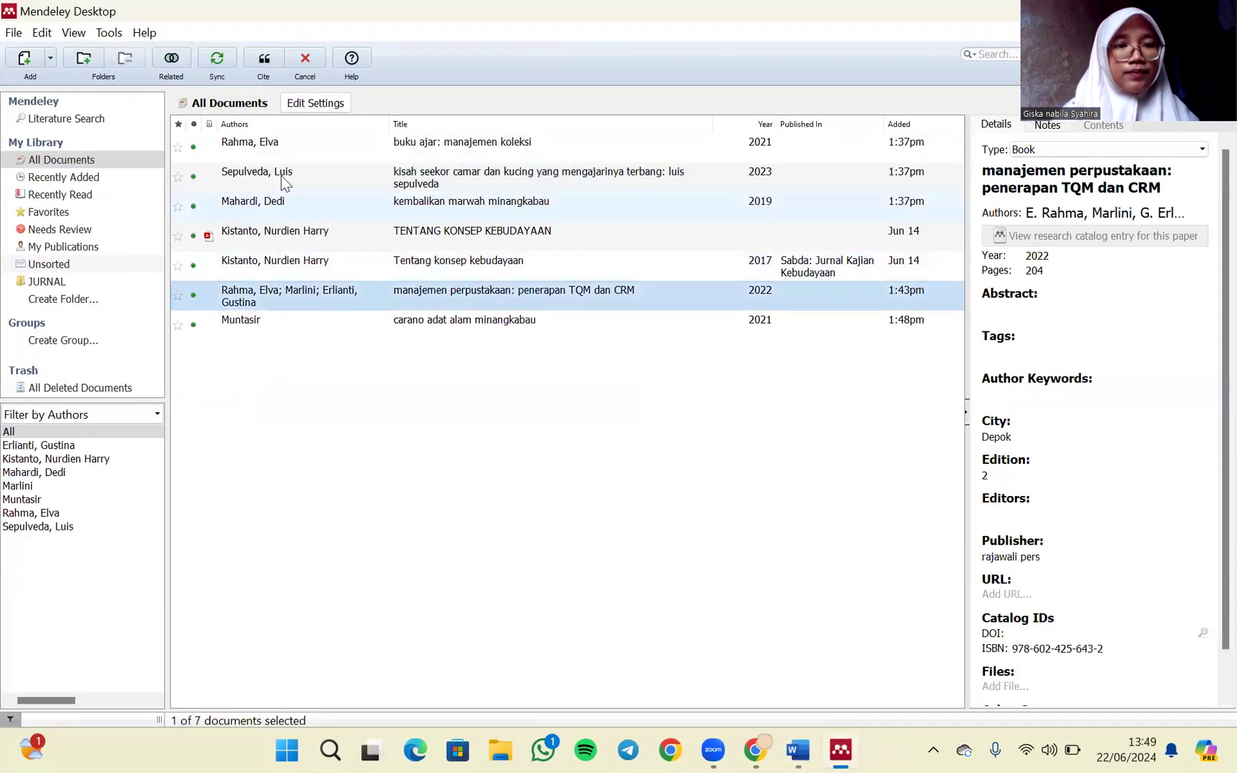
pyautogui.click(264, 59)
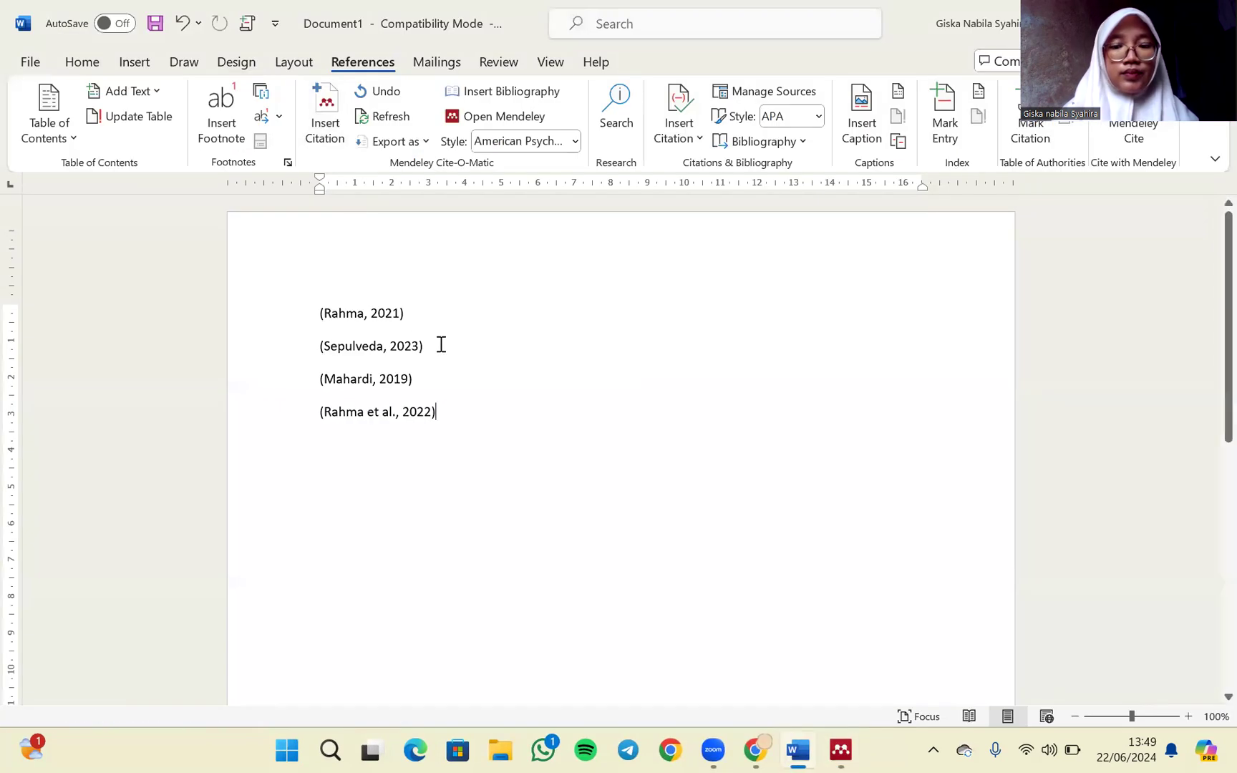
# - On a new line, insert a Mendeley citation for the book "carano adat alam minangkabau"
pyautogui.press('Return')
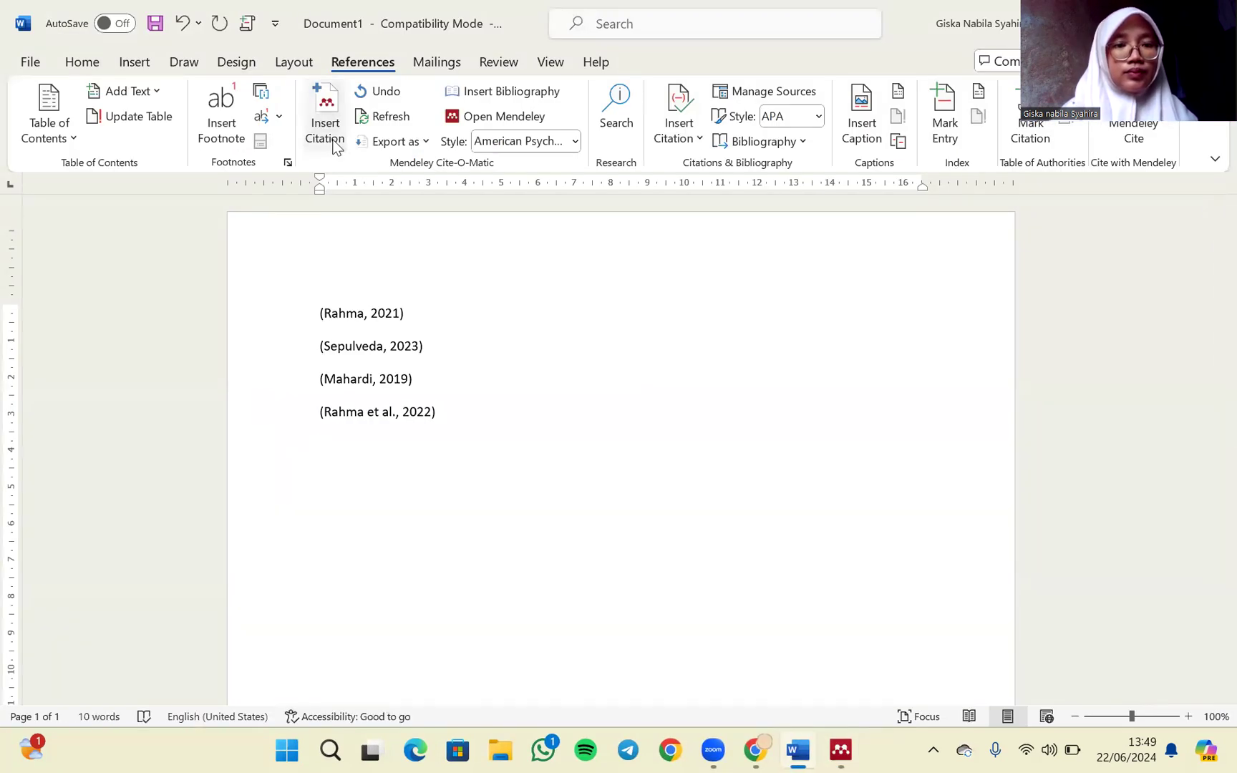
pyautogui.click(333, 144)
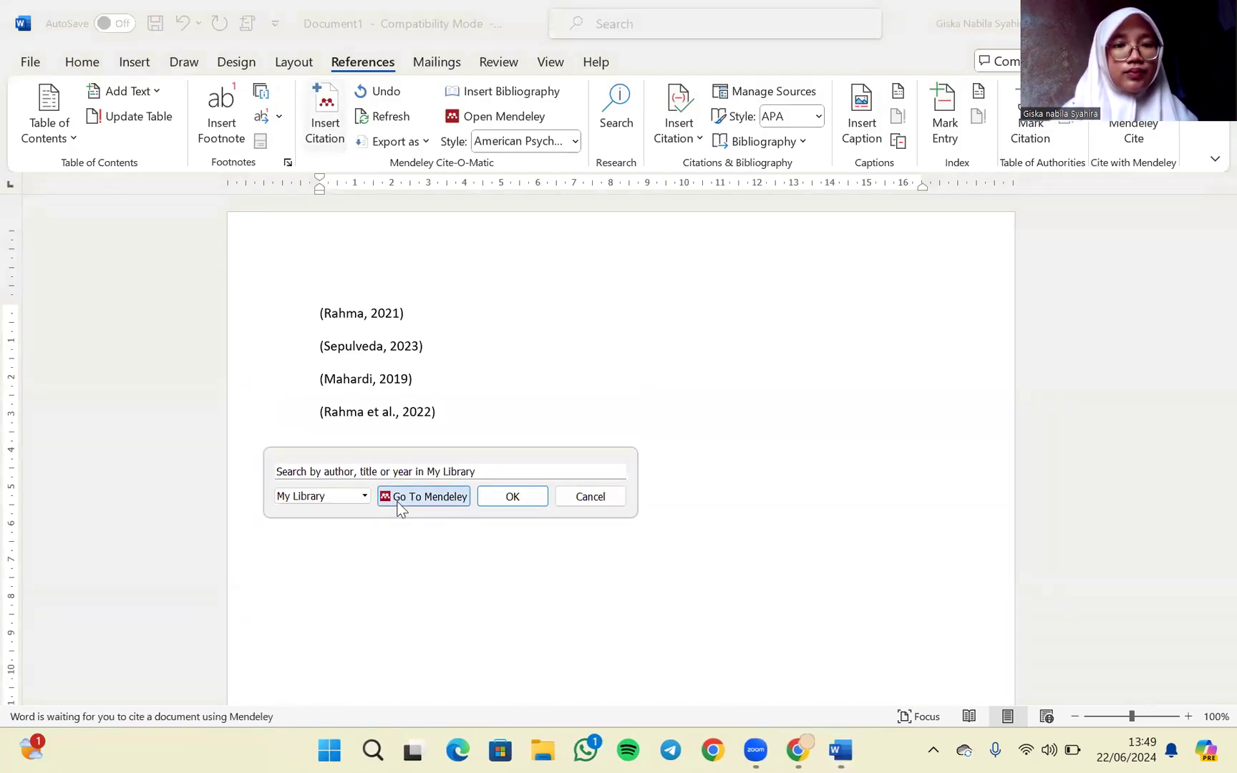
pyautogui.click(424, 496)
pyautogui.click(319, 330)
pyautogui.click(258, 57)
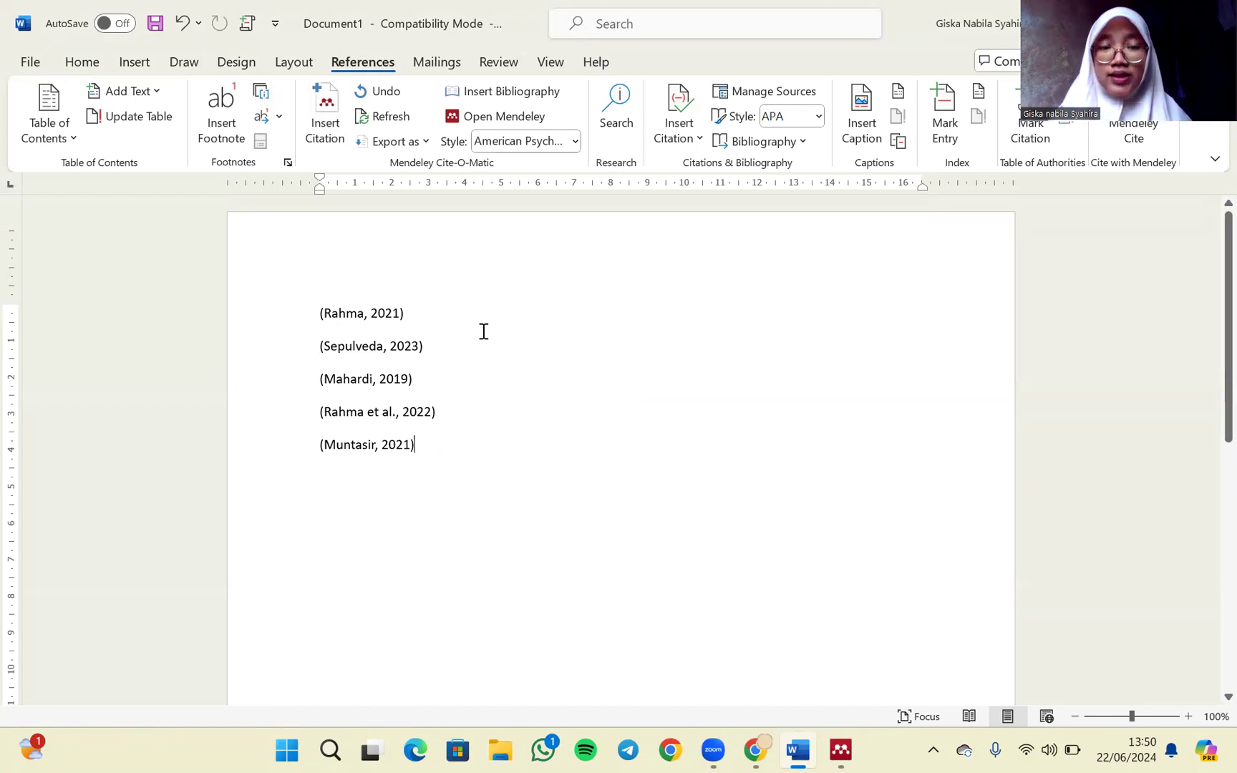
# - Leave a blank line after the five citations and insert the Mendeley bibliography
pyautogui.press('Return')
pyautogui.press('Return')
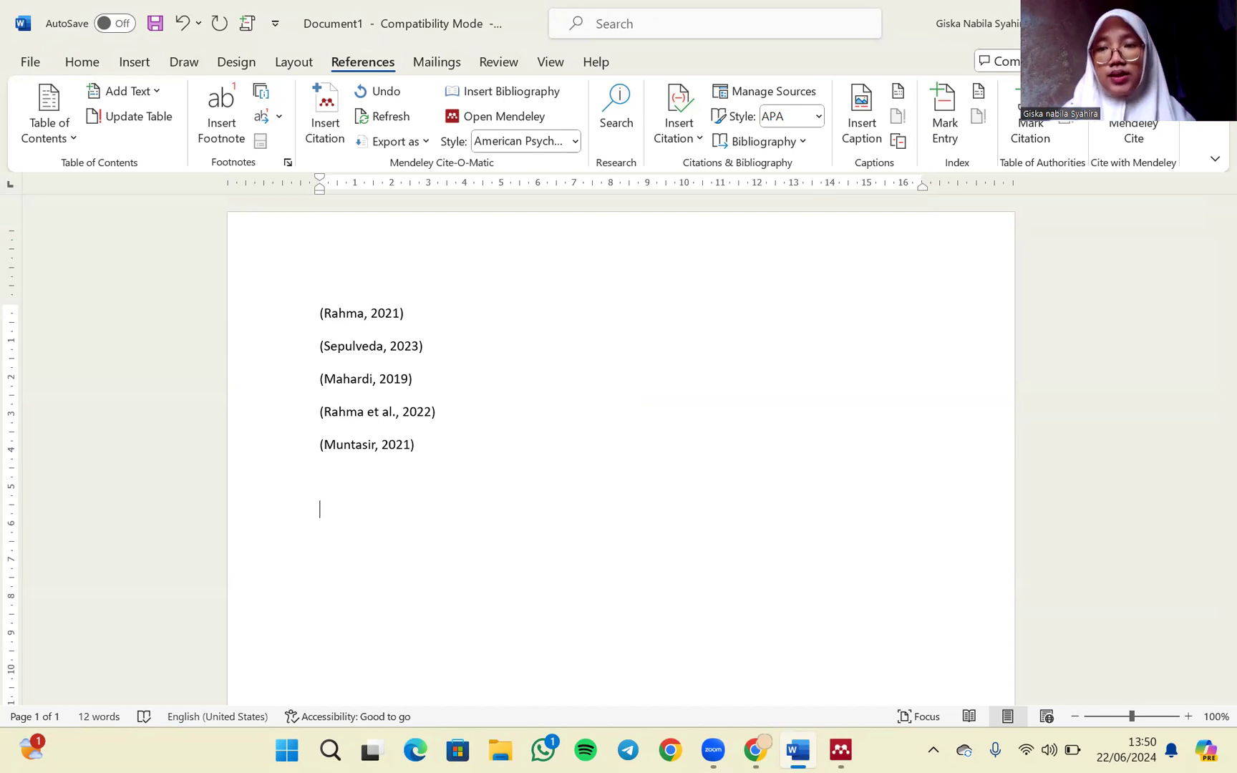
pyautogui.click(499, 93)
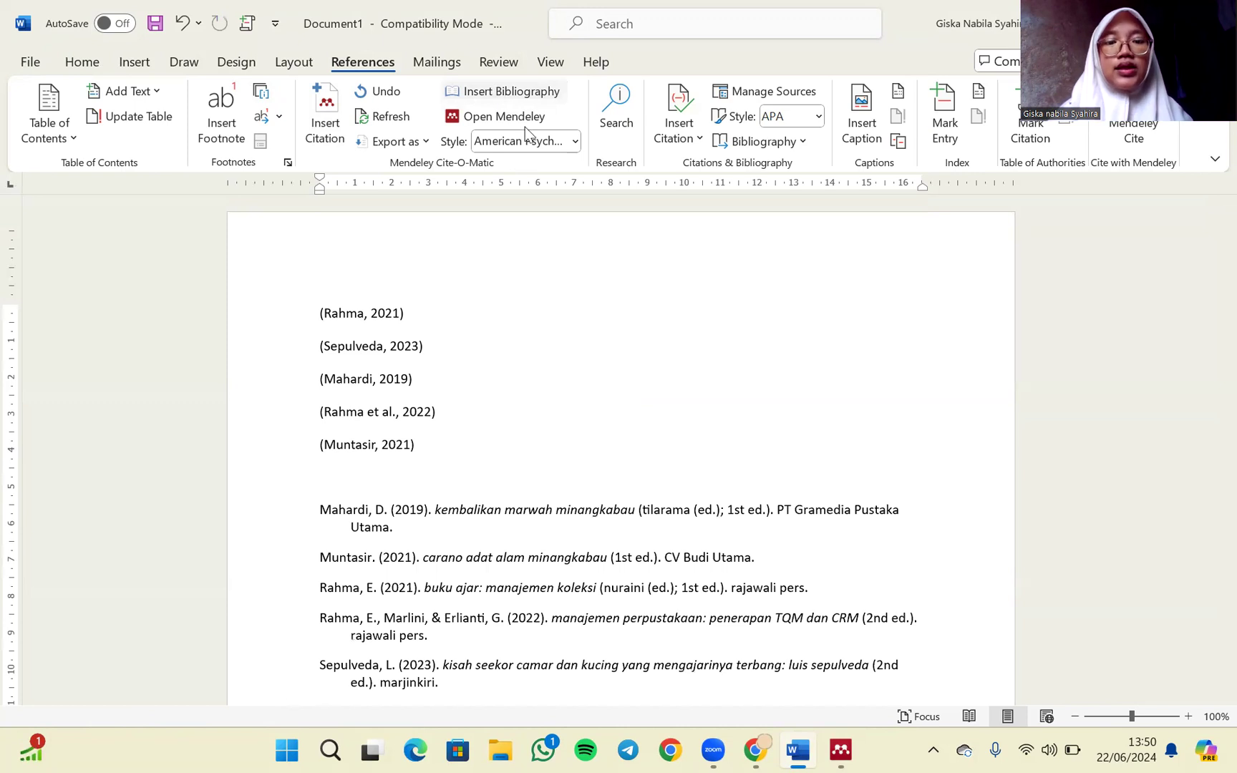
# - Below the bibliography, insert another Mendeley citation for "manajemen perpustakaan: penerapan TQM dan CRM"
pyautogui.scroll(-3, 616, 299)
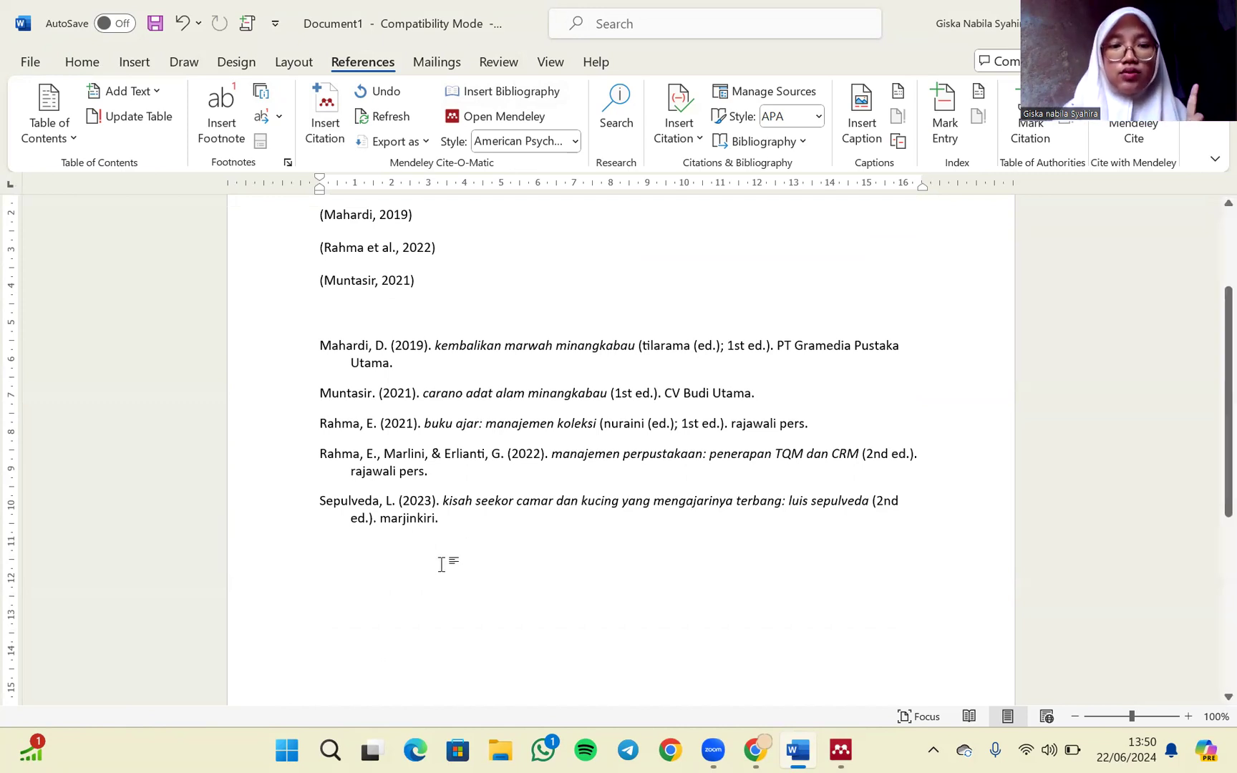
pyautogui.scroll(-2, 442, 564)
pyautogui.press('Return')
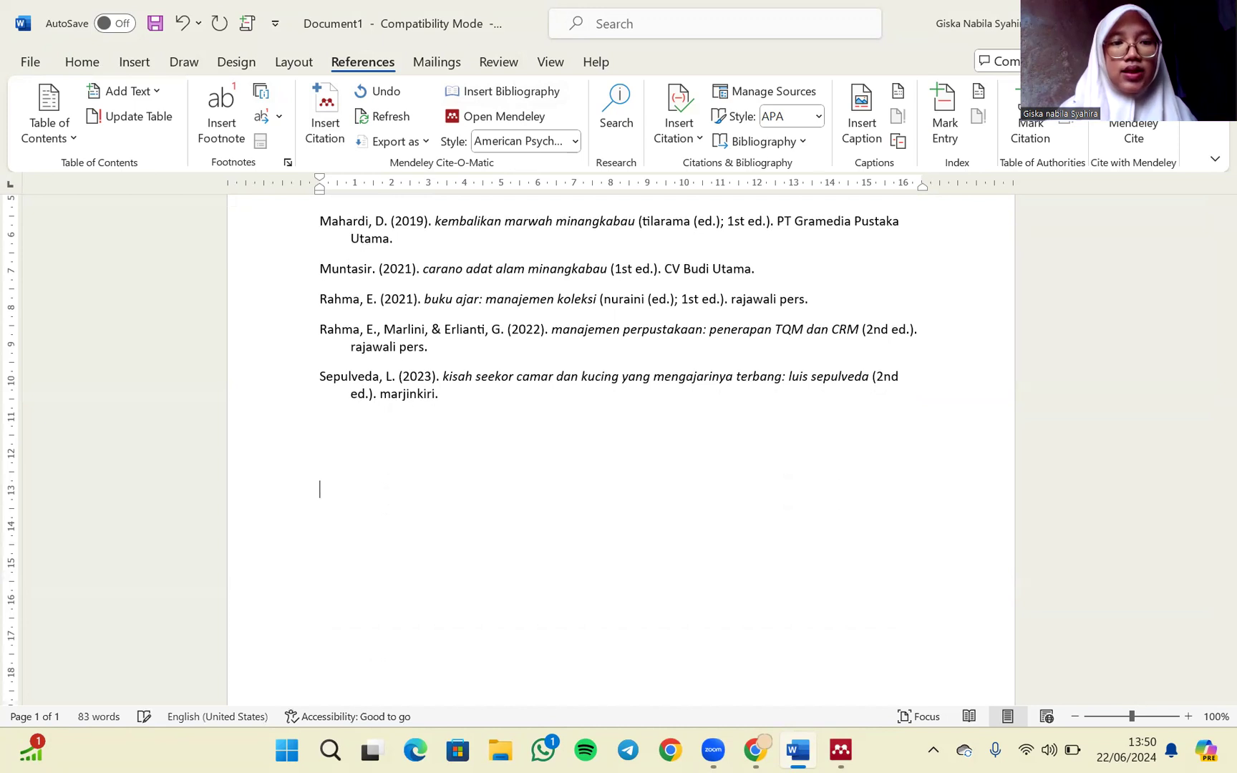
pyautogui.click(331, 131)
pyautogui.click(427, 541)
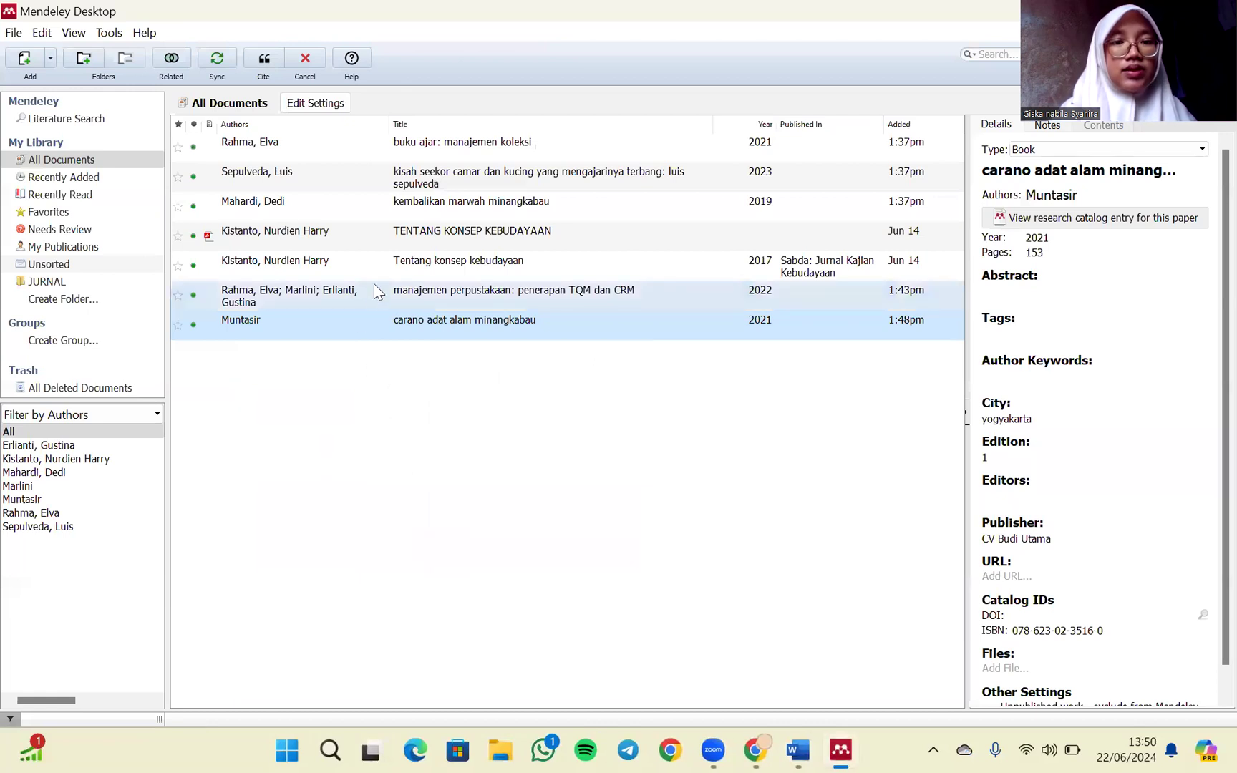
pyautogui.click(373, 284)
pyautogui.click(262, 59)
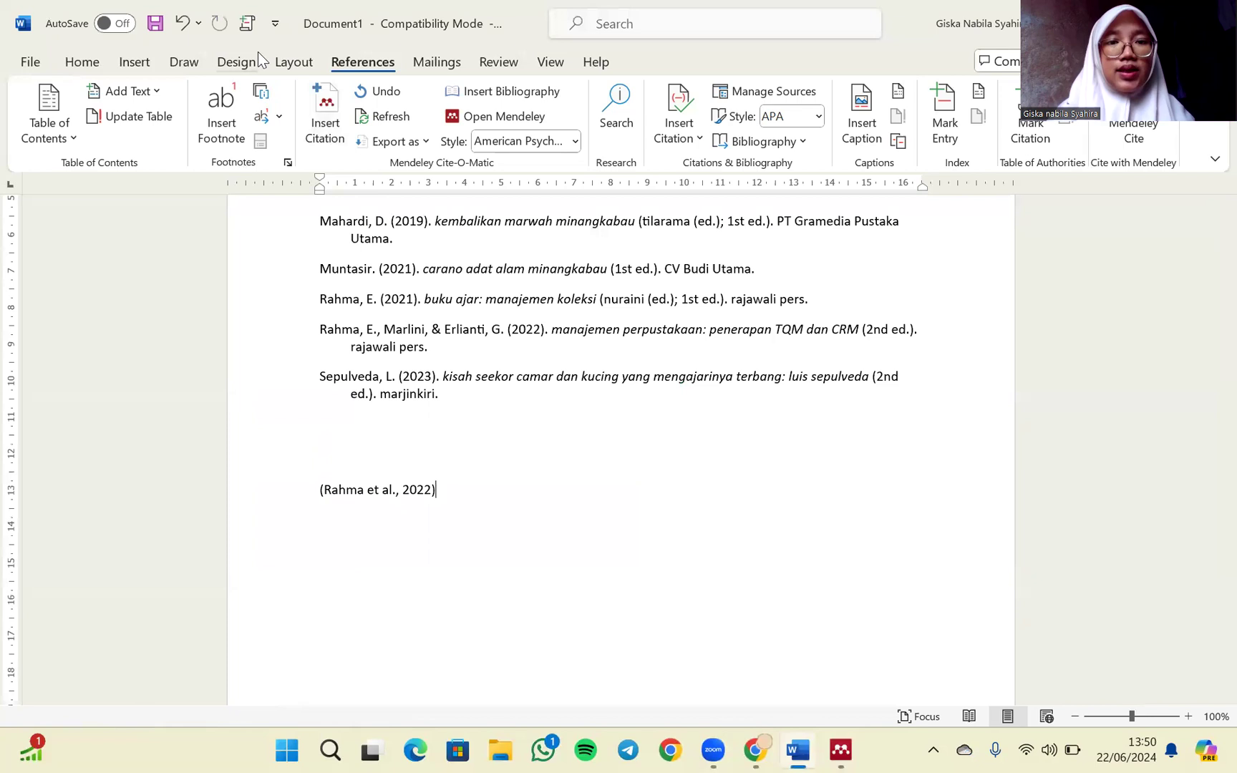
# - Insert a second bibliography on a new line below the repeated citation, and undo that insertion
pyautogui.press('Return')
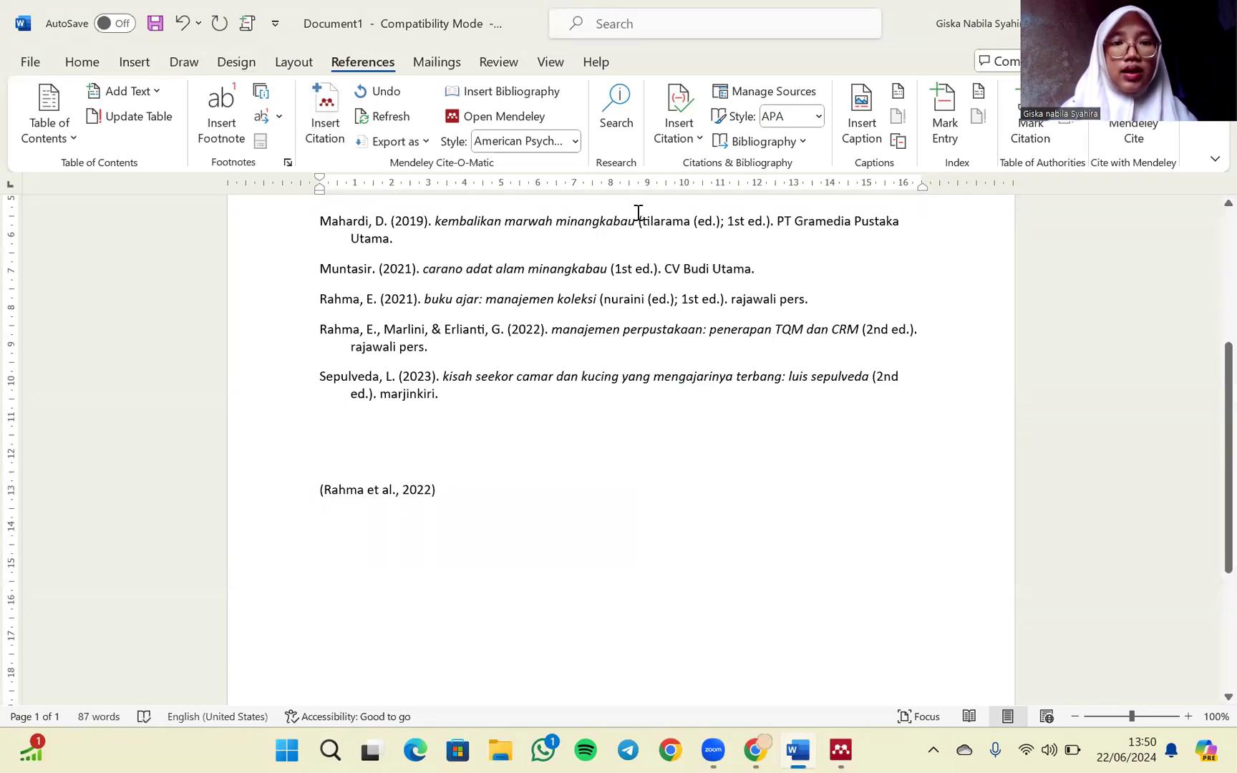
pyautogui.click(530, 98)
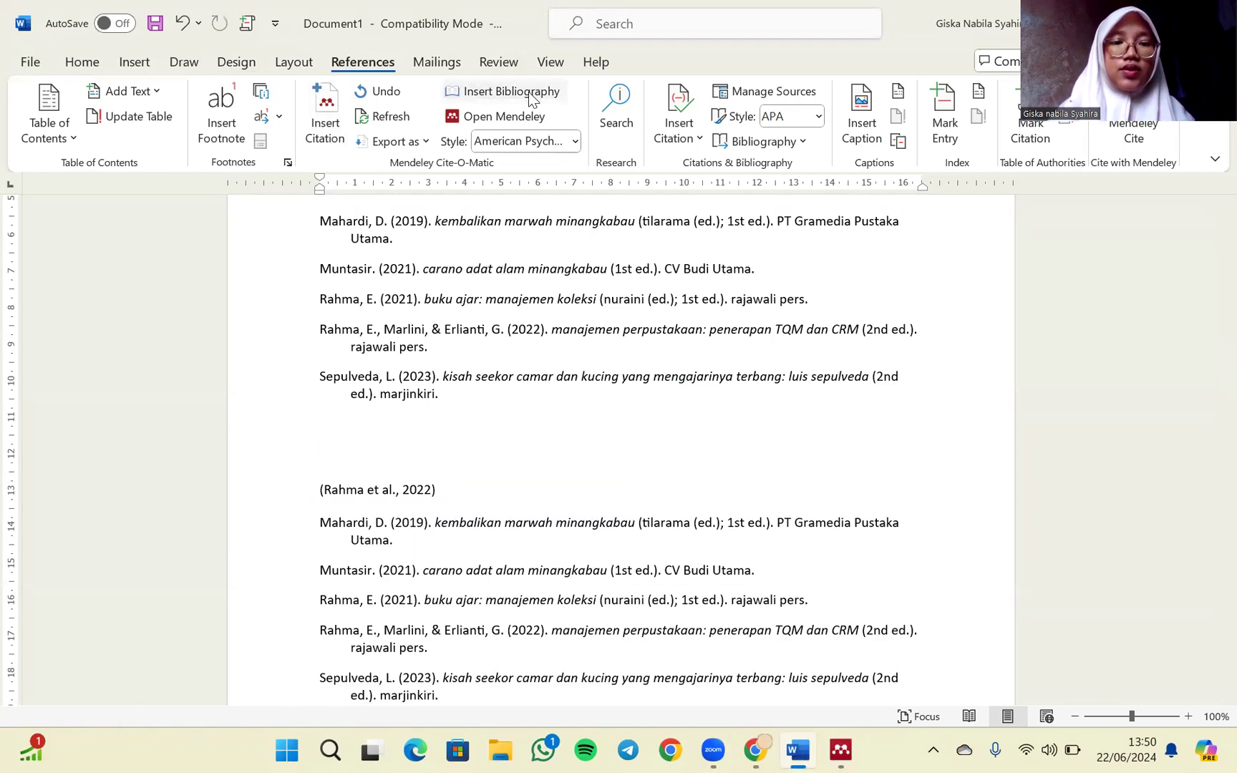
pyautogui.scroll(-3, 492, 398)
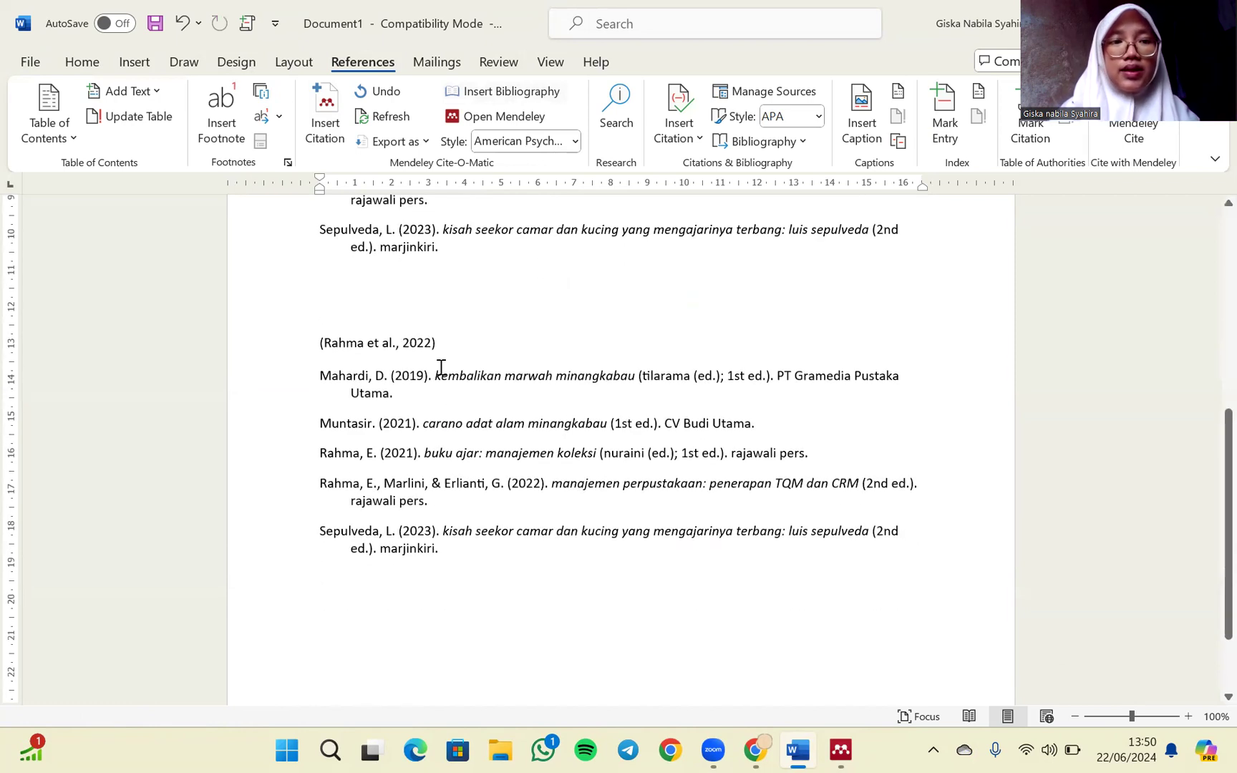
pyautogui.click(176, 25)
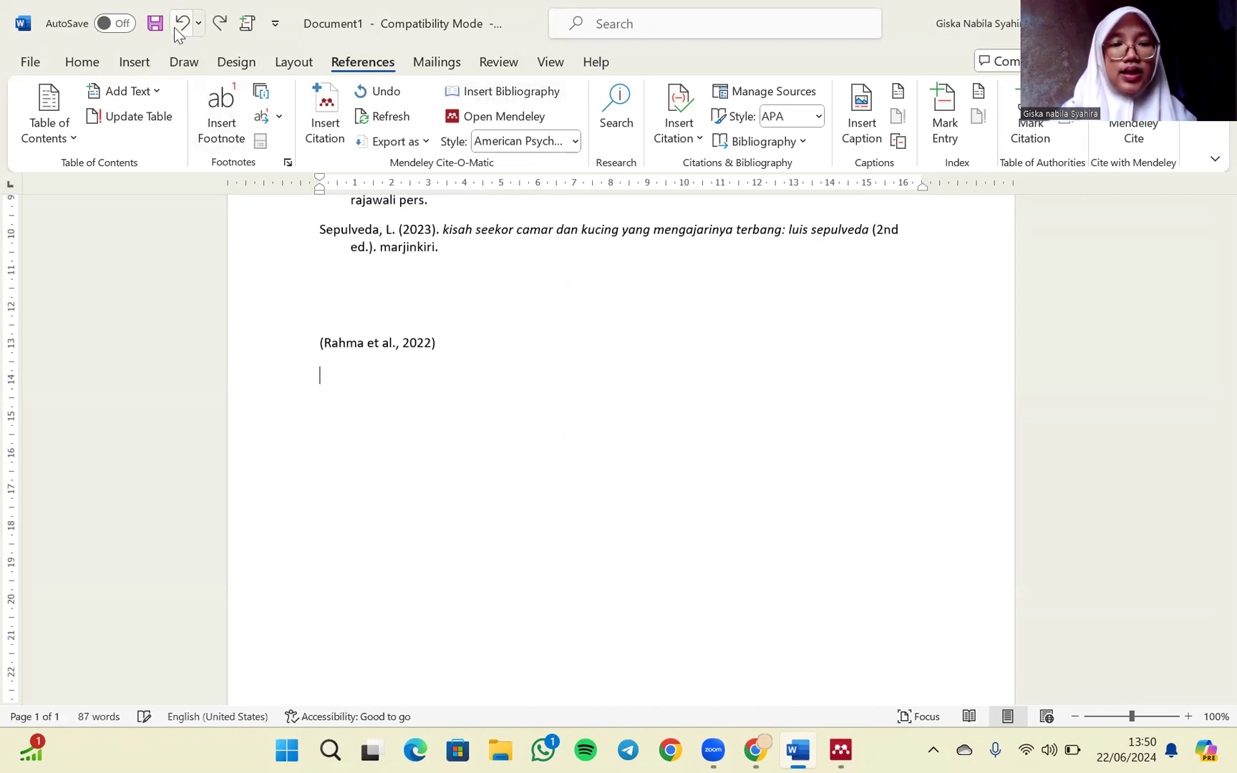
pyautogui.scroll(4, 451, 364)
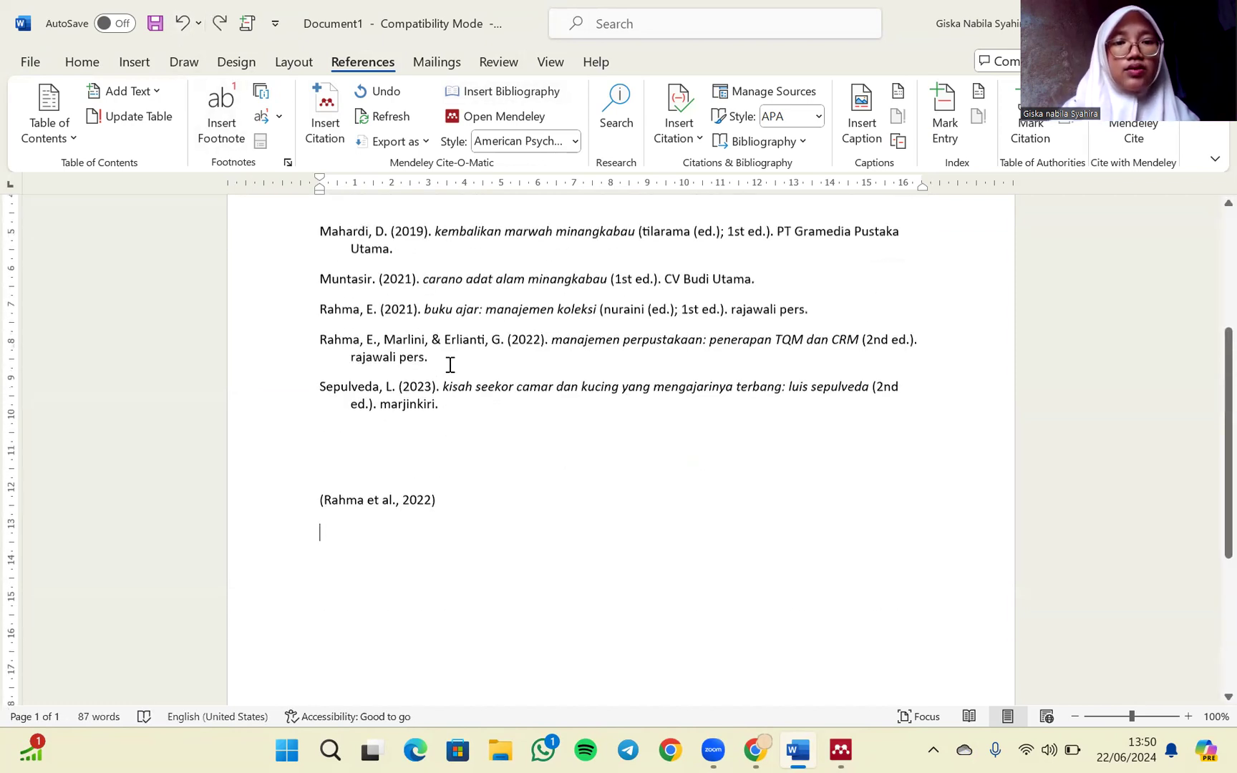
pyautogui.scroll(1, 370, 361)
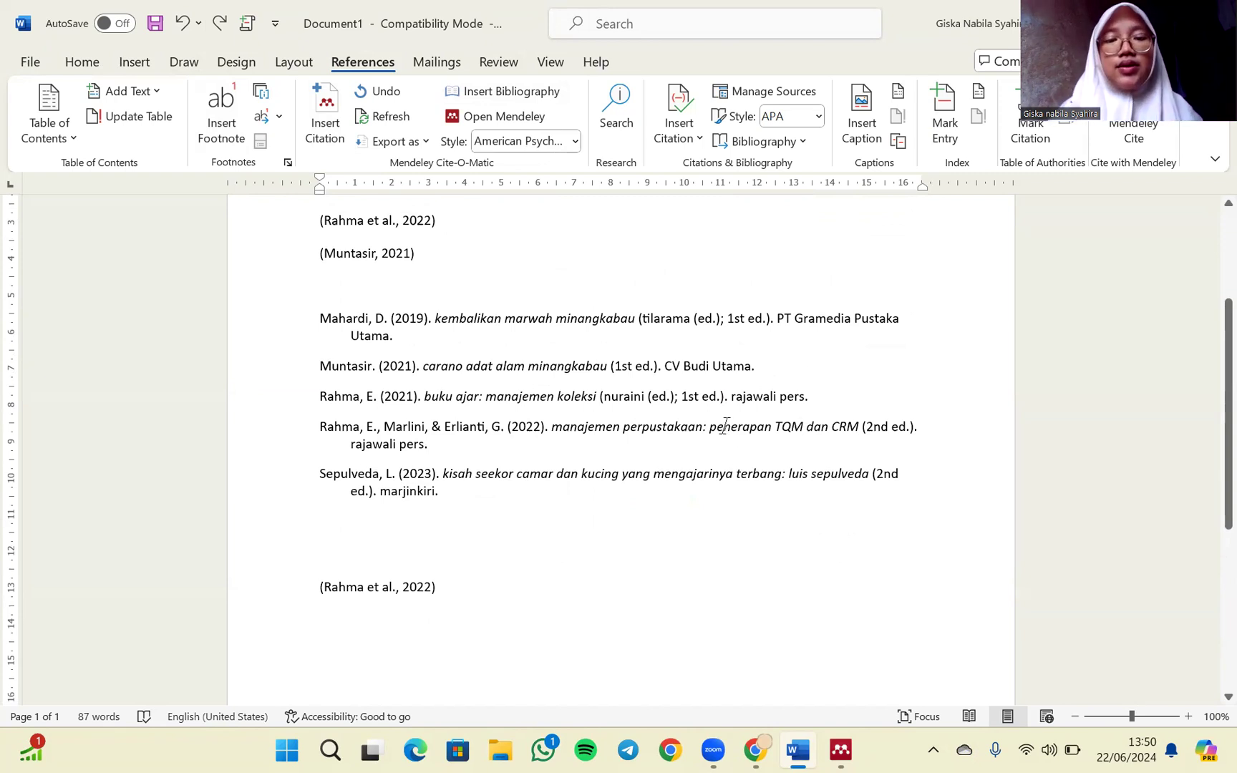
pyautogui.scroll(5, 552, 469)
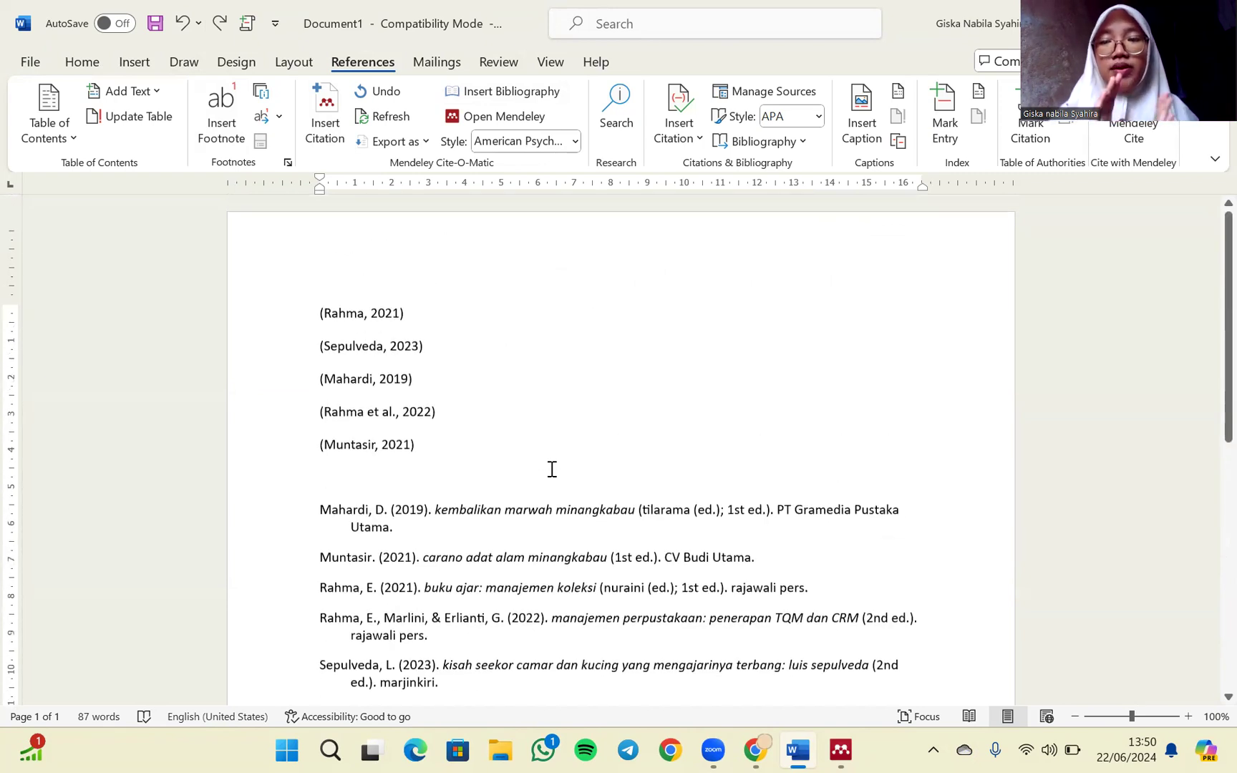